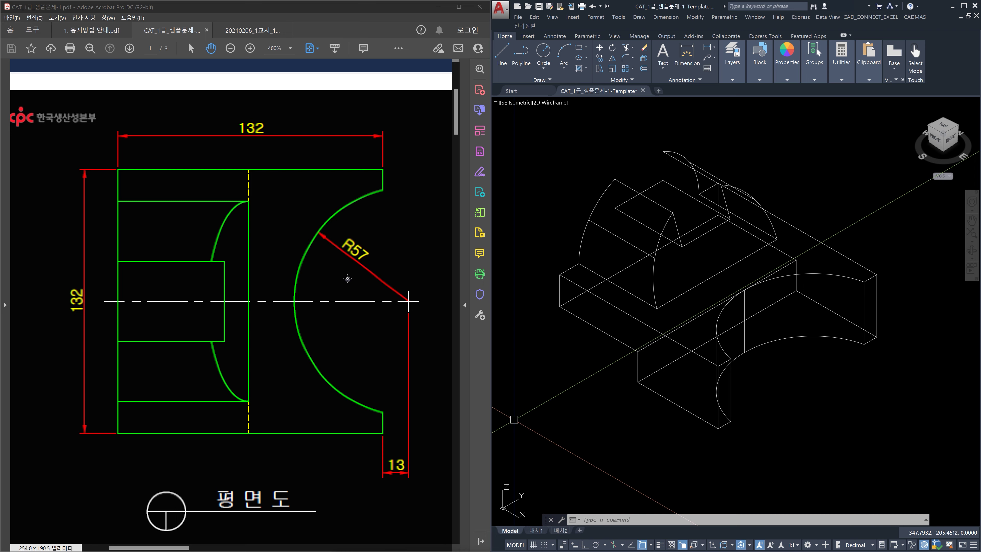
Scroll the reference PDF to the front-view drawing, then in AutoCAD switch the model to the Front view.
click(456, 132)
drag(456, 132, 458, 197)
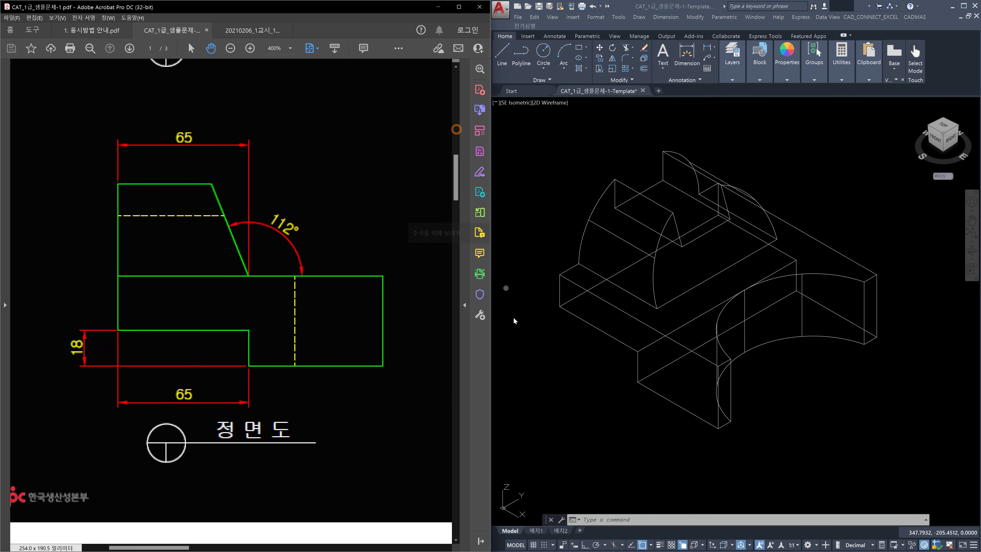
click(778, 423)
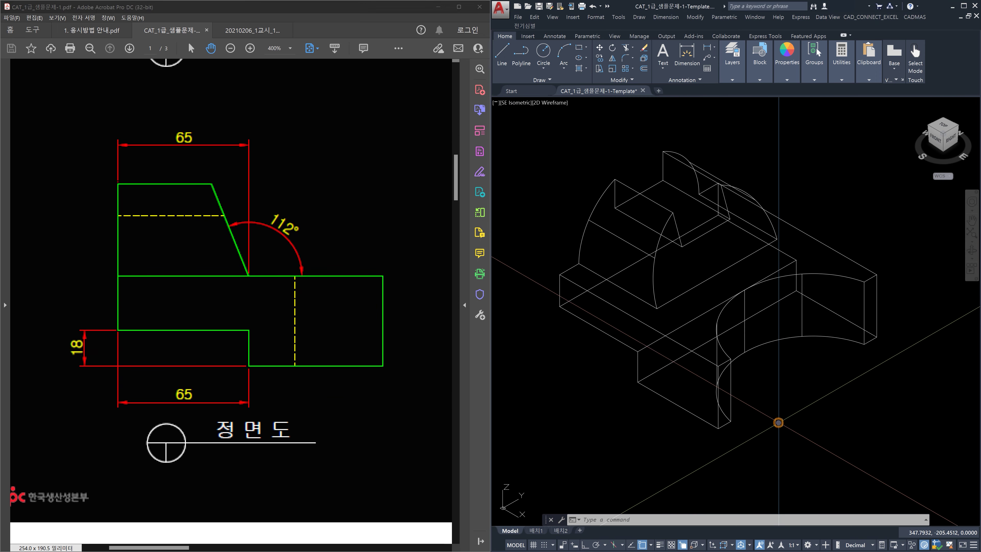
click(935, 141)
click(677, 420)
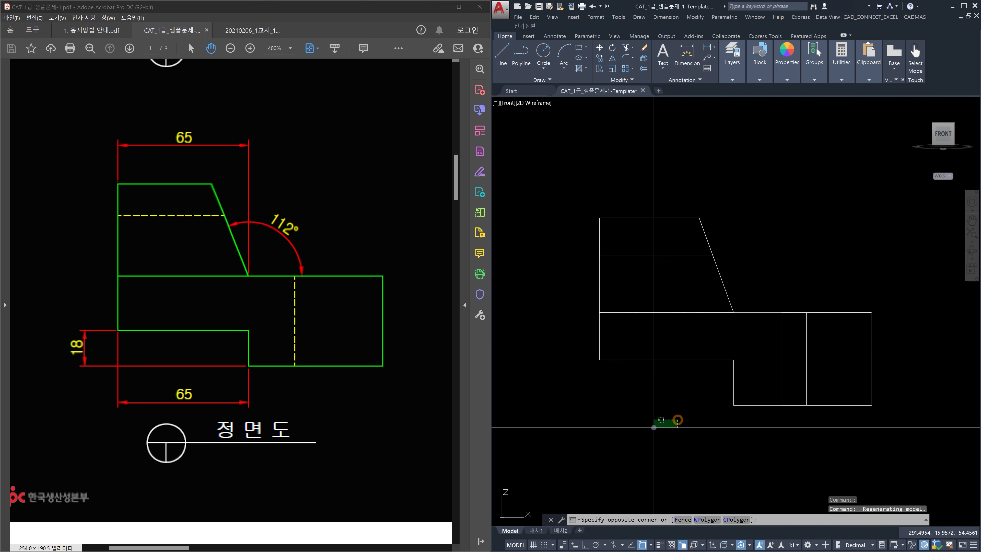
key(Escape)
Try to add a linear dimension across the stepped underside of the front view.
text(DLI)
key(Return)
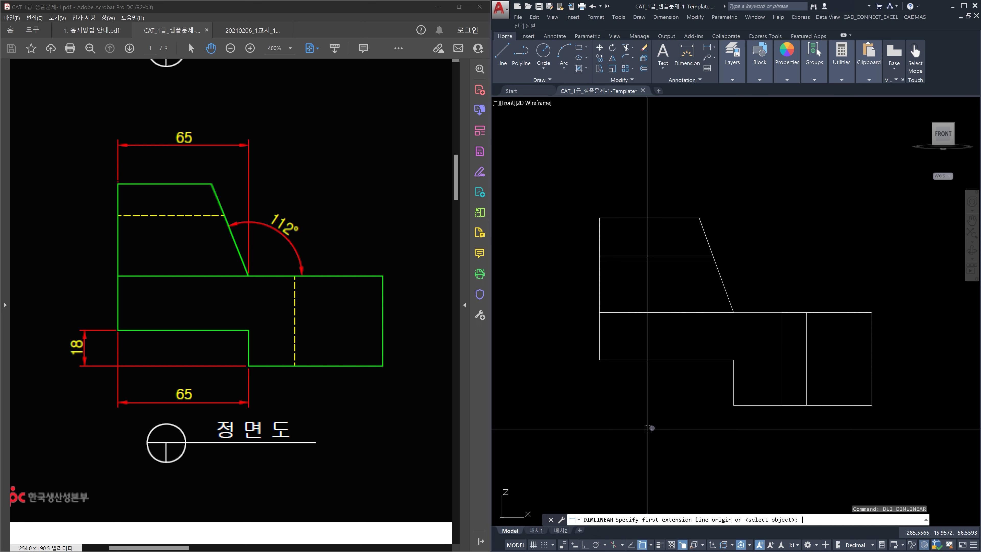
click(600, 359)
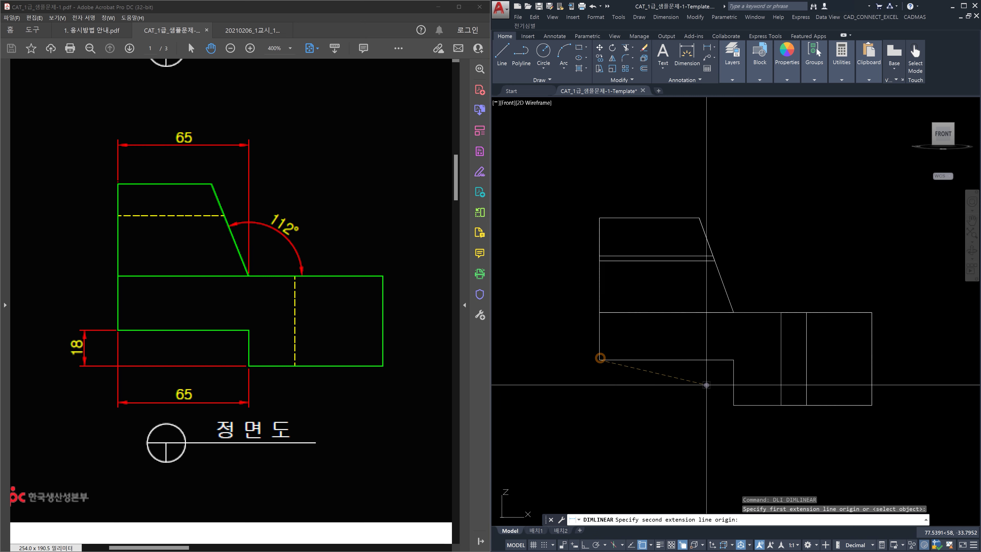
click(731, 399)
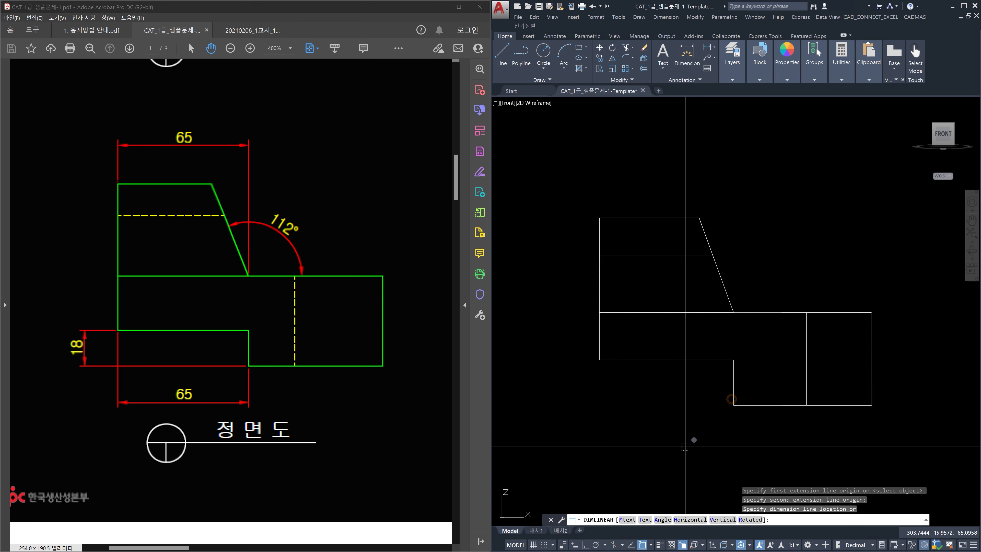
key(Escape)
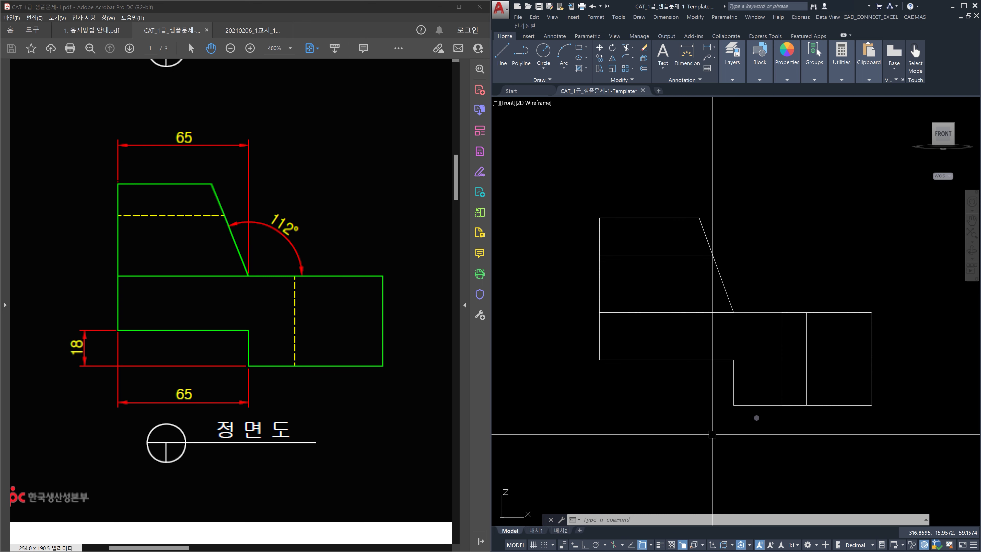
Return the model to the SE Isometric view and apply the Front preset view through the View Manager.
click(952, 126)
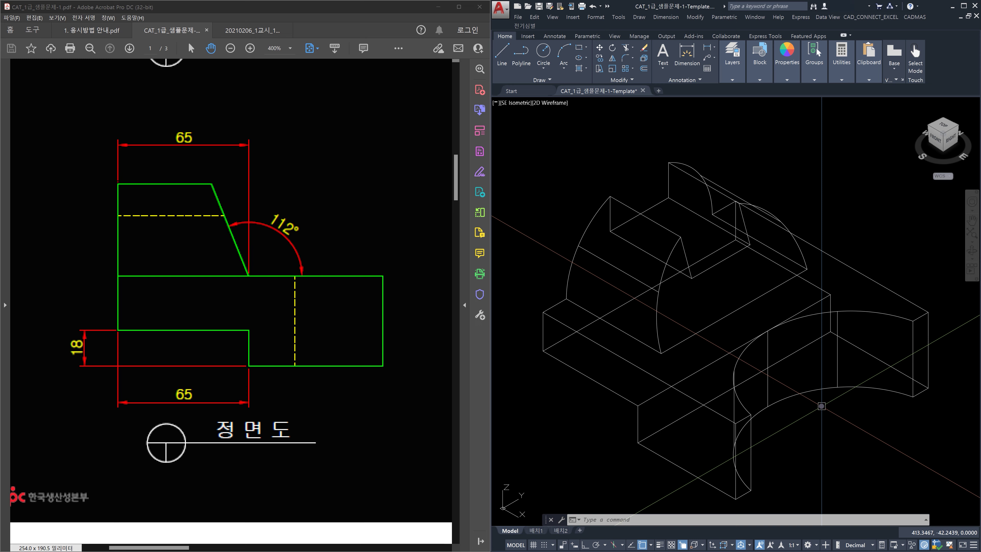
text(view)
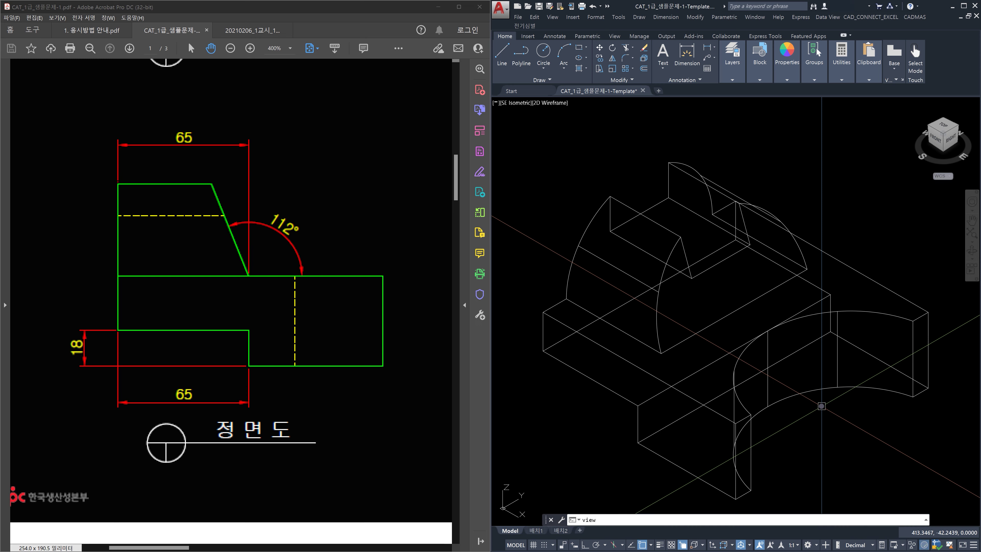
key(Return)
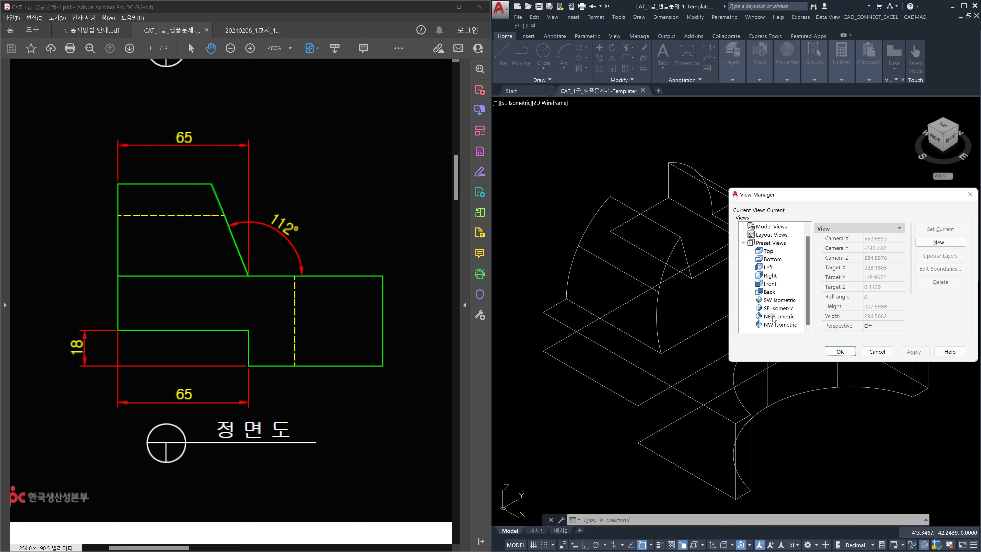
click(769, 284)
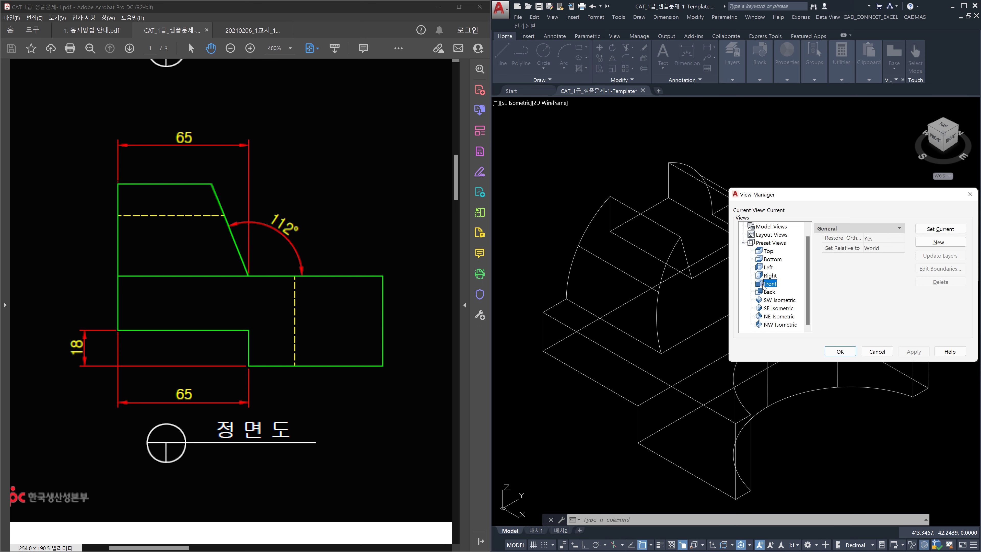
click(914, 351)
click(840, 352)
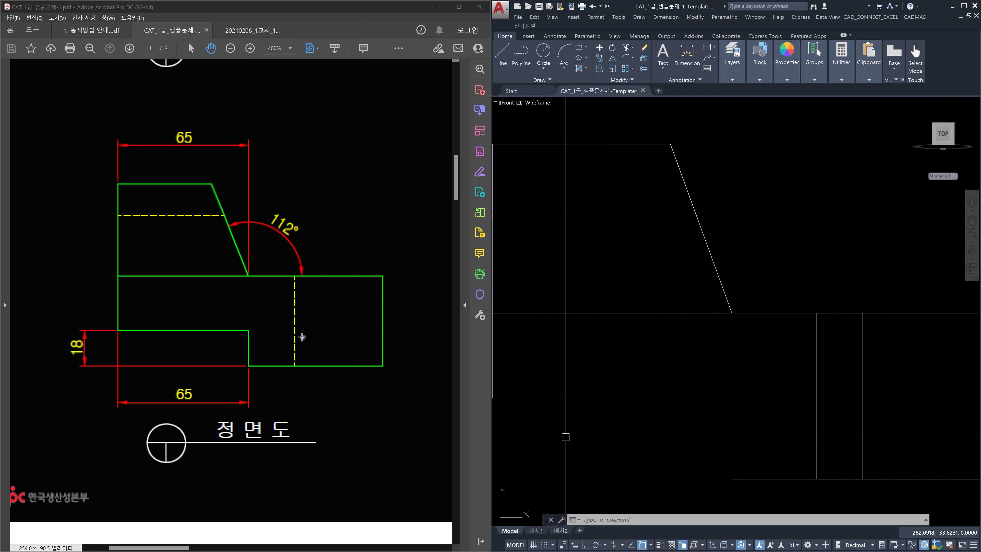
scroll(787, 304, down, 2)
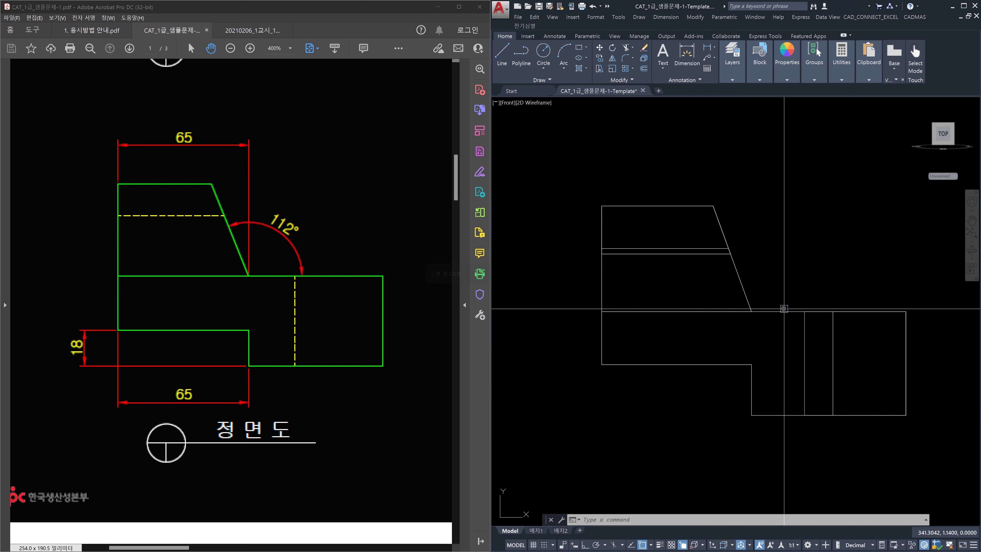
middle_drag(800, 287, 778, 264)
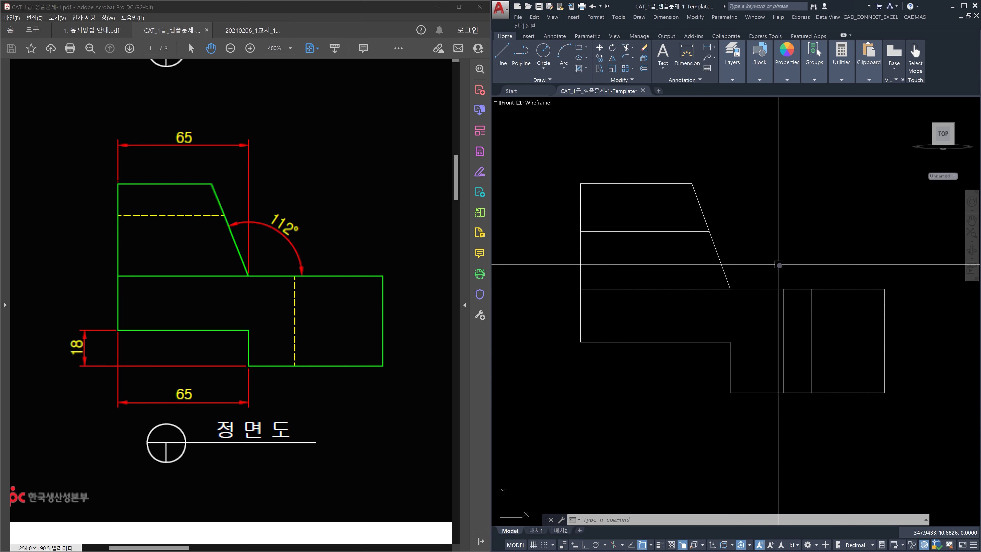
text(v)
key(Return)
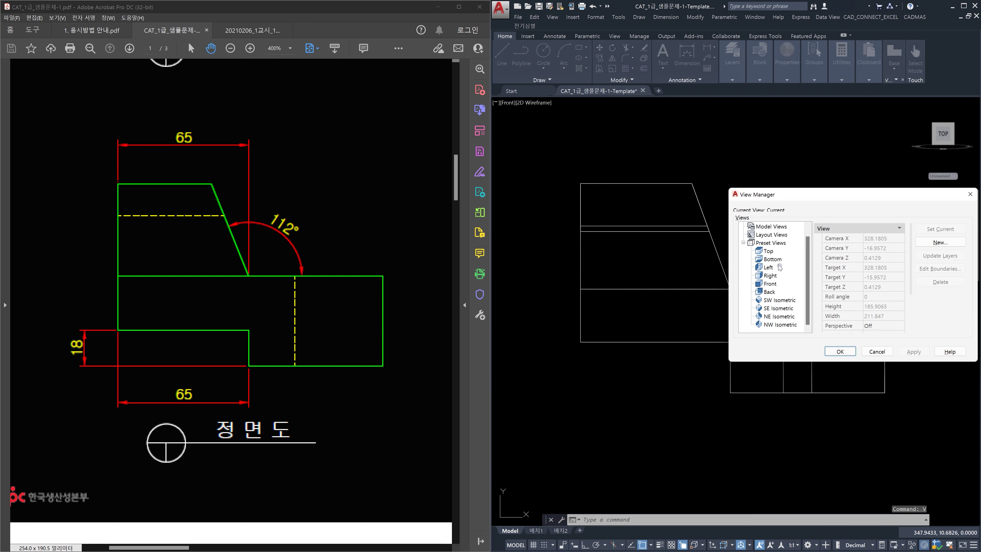
key(Escape)
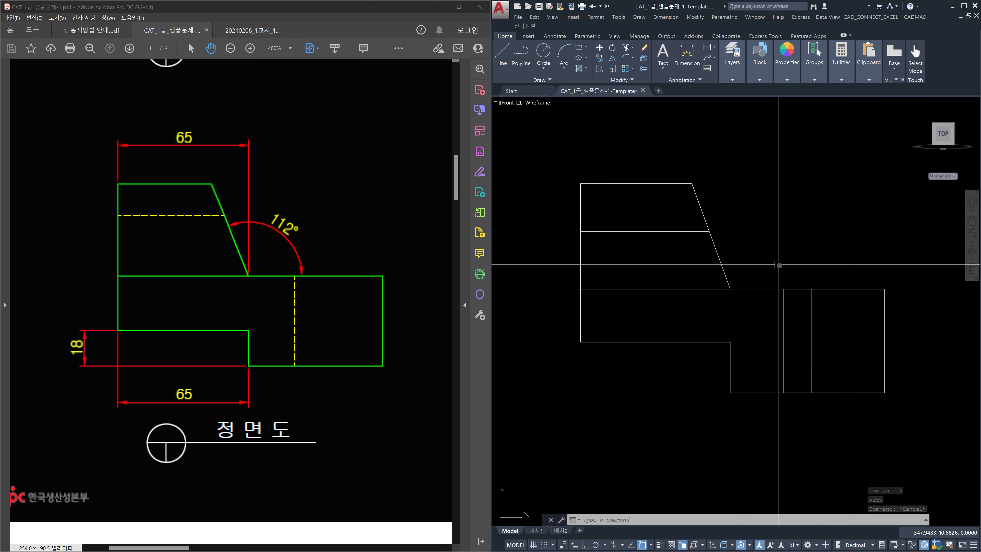
text(v)
key(Return)
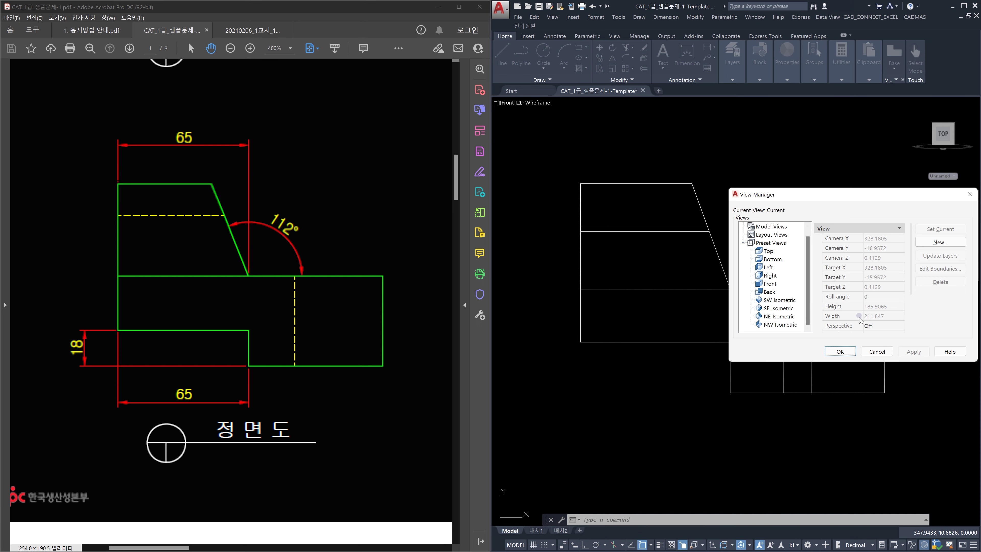
click(882, 352)
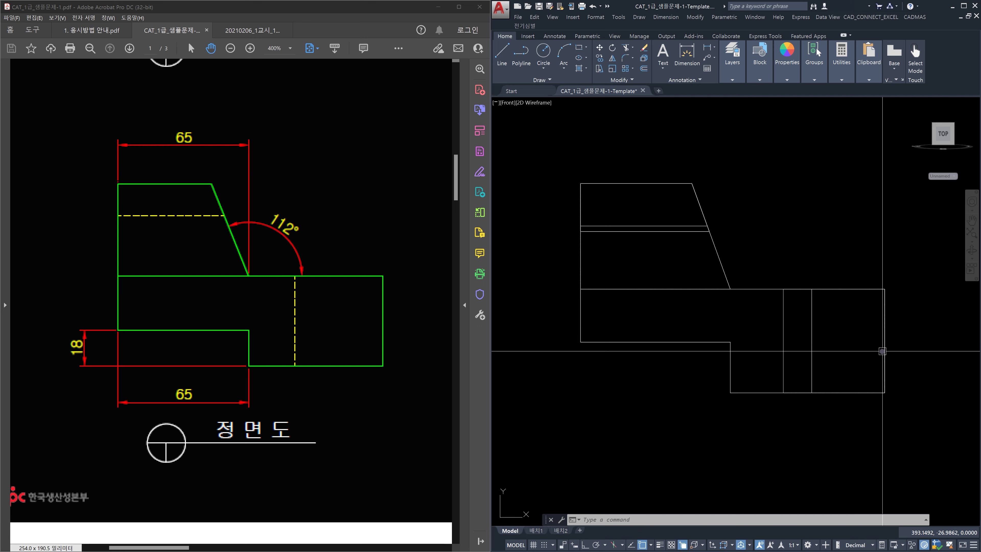
Switch the model to the Right view with the -VIEW command's right option.
text(-view)
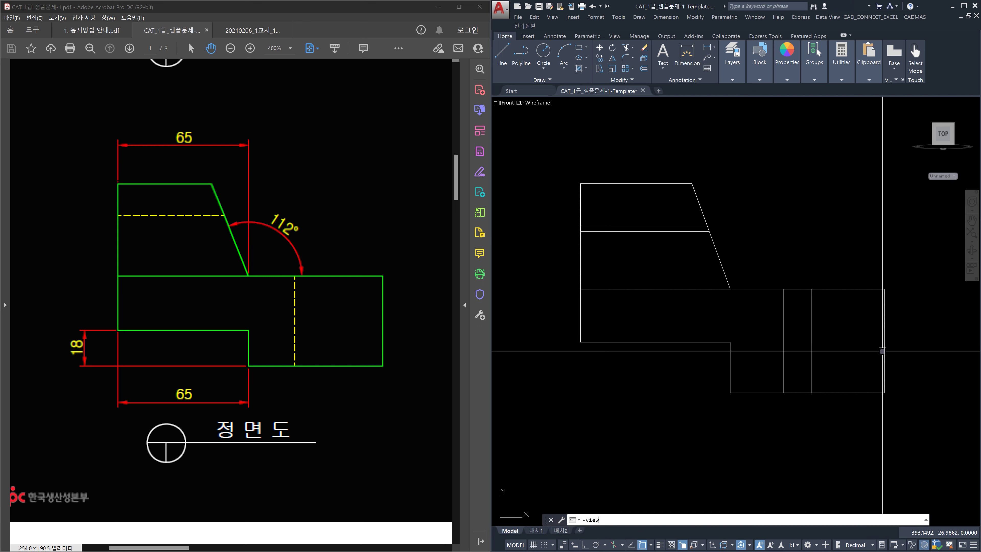
key(BackSpace)
key(BackSpace)
key(BackSpace)
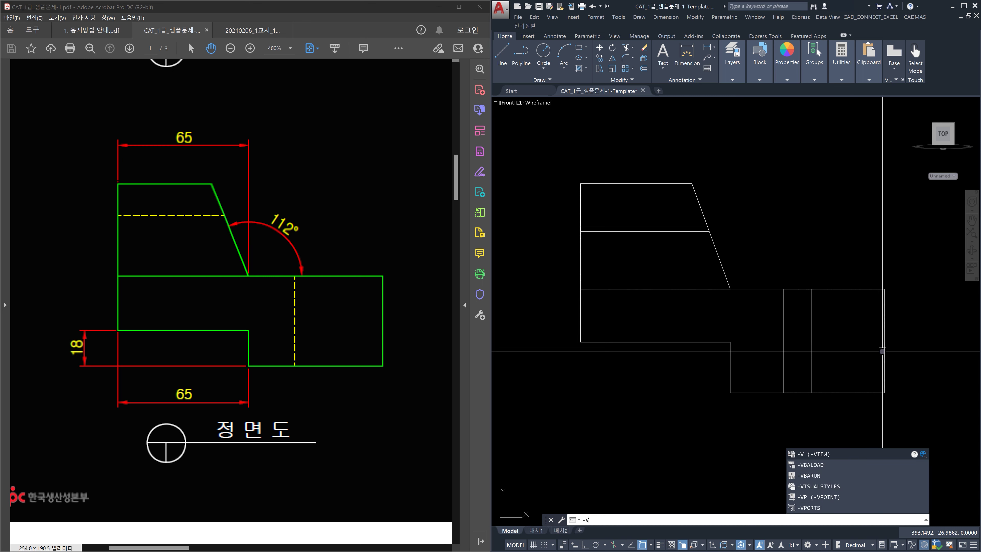
key(Return)
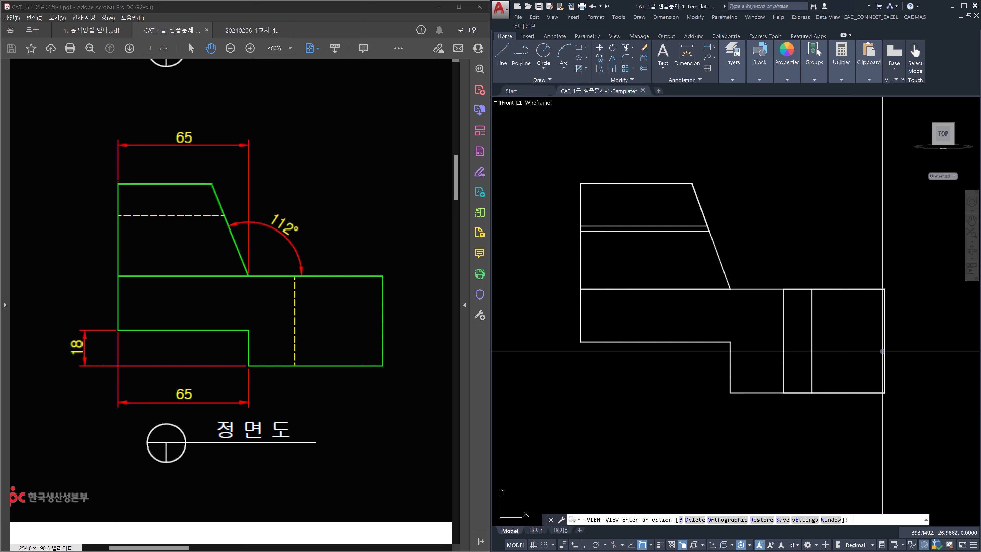
text(right)
key(Return)
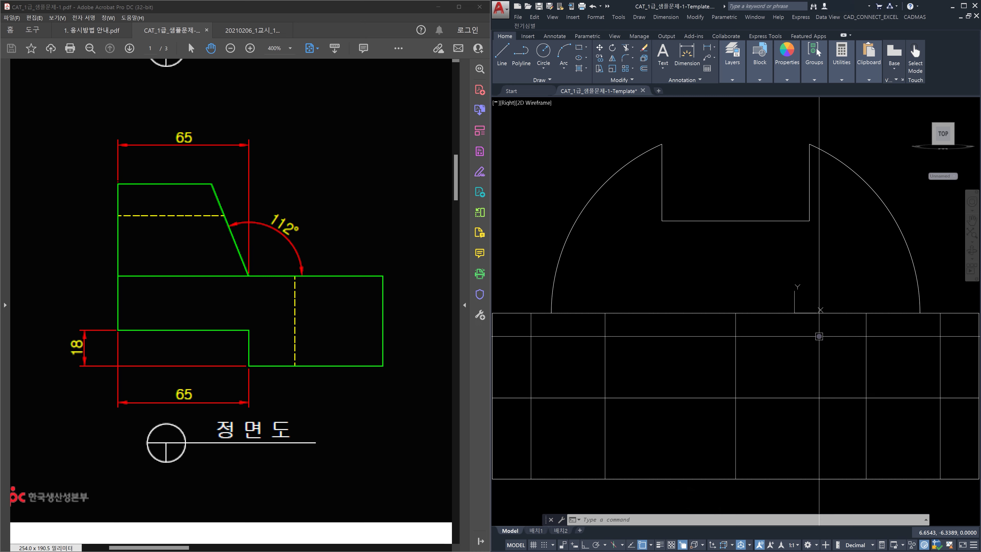
Switch the model to the Front view with the -VIEW command's front option.
text(-v)
key(Return)
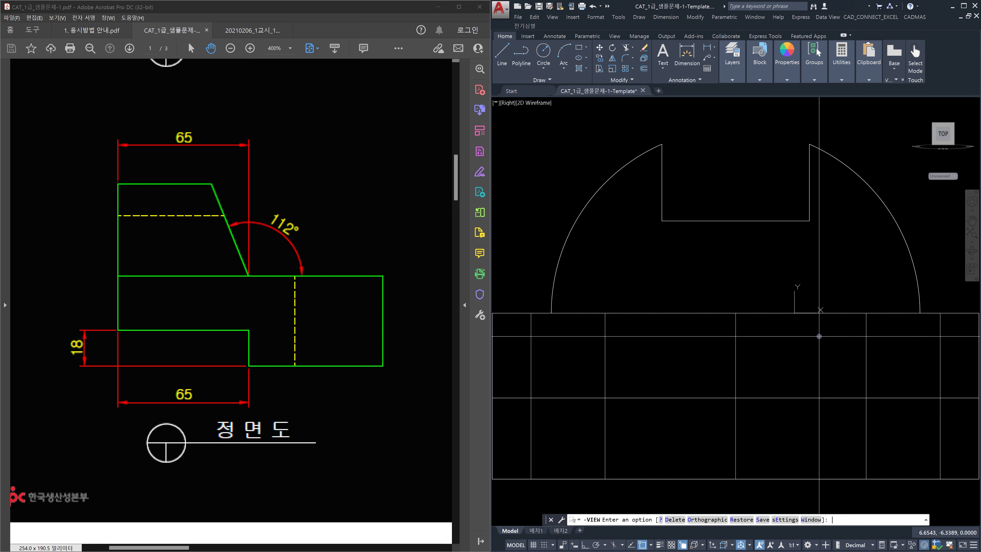
text(front)
key(Return)
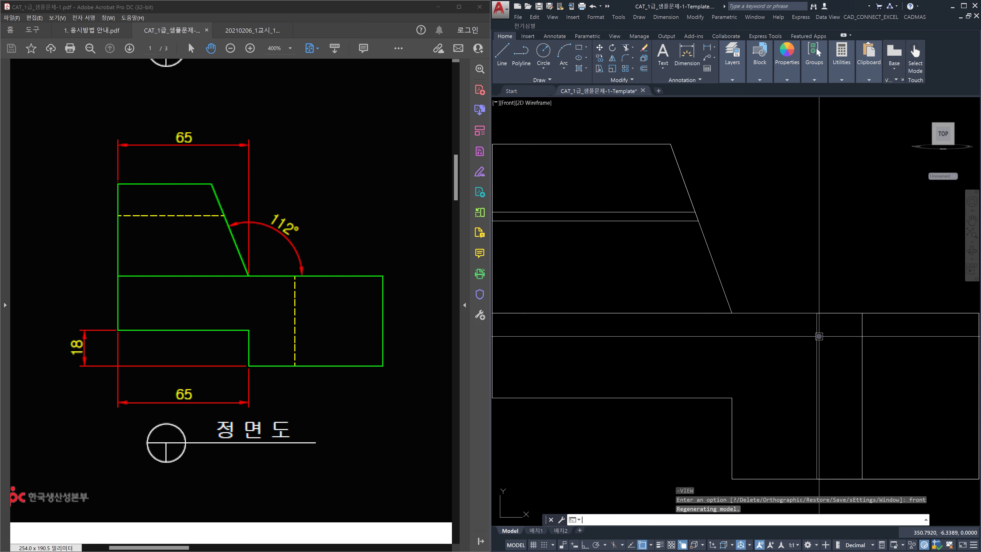
Reset the UCS to World and return the model to the SE Isometric view.
text(ucs)
key(Return)
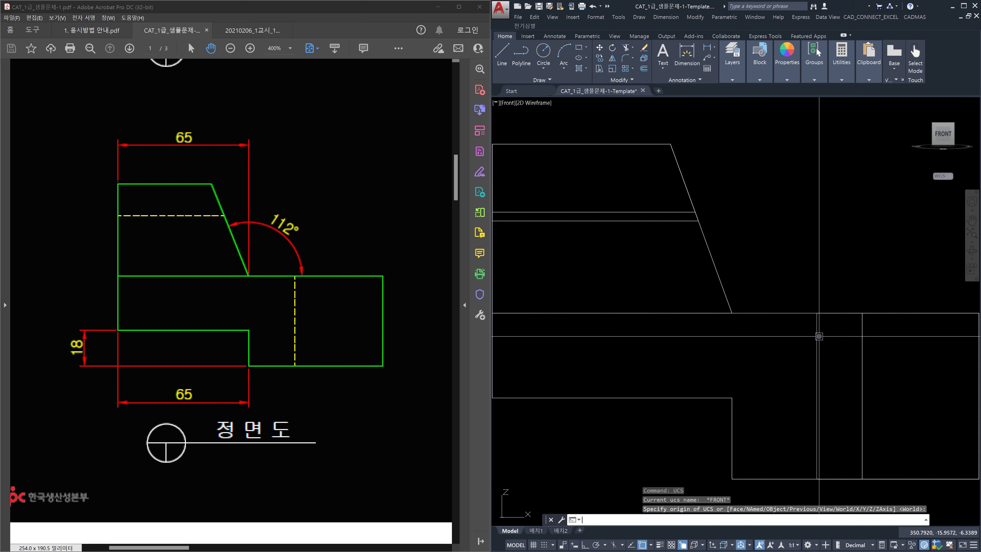
click(953, 125)
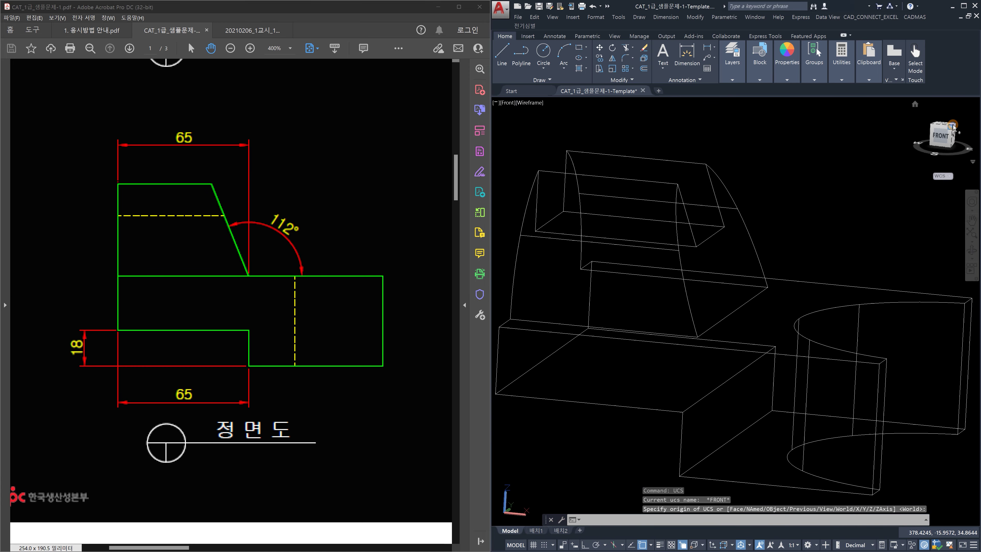
middle_drag(755, 416, 806, 379)
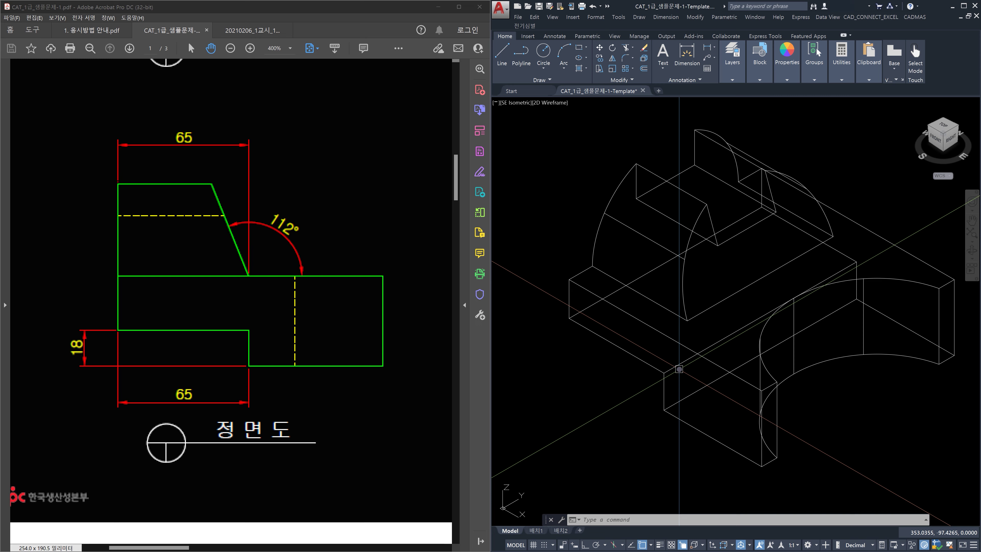
Define a UCS with its origin at the midpoint of the lower block's bottom edge, X toward the concave arc and Y up to the midpoint above.
text(ucs)
key(Return)
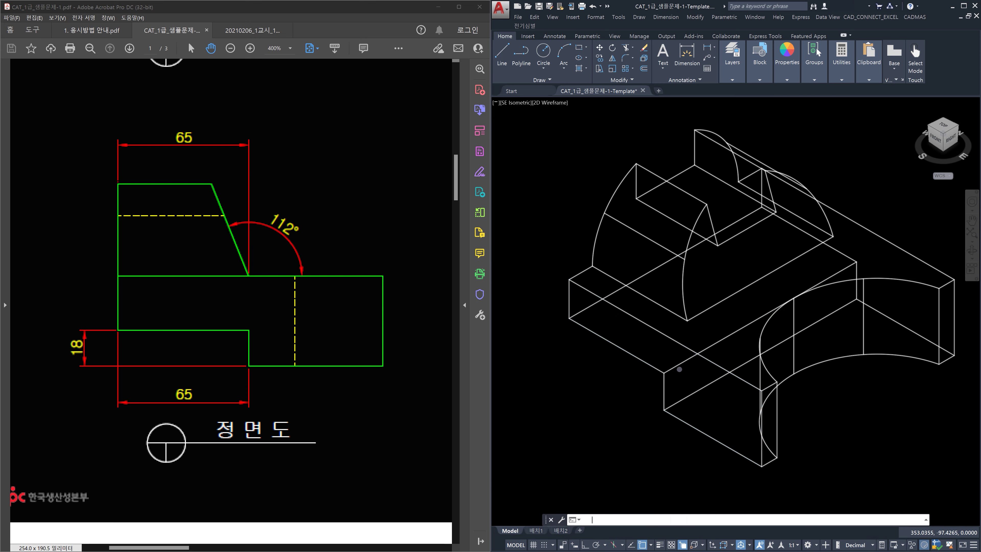
shift+middle_drag(764, 405, 756, 350)
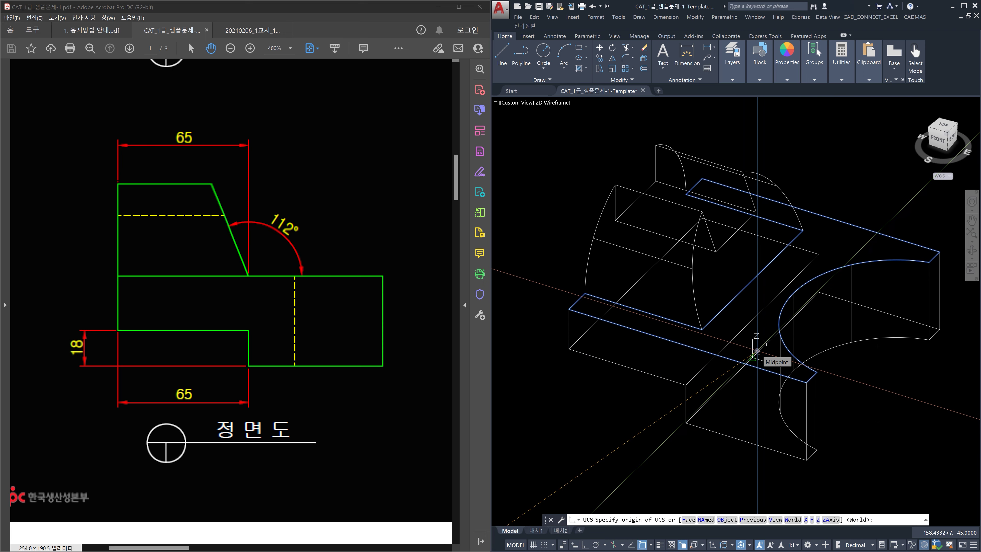
click(757, 350)
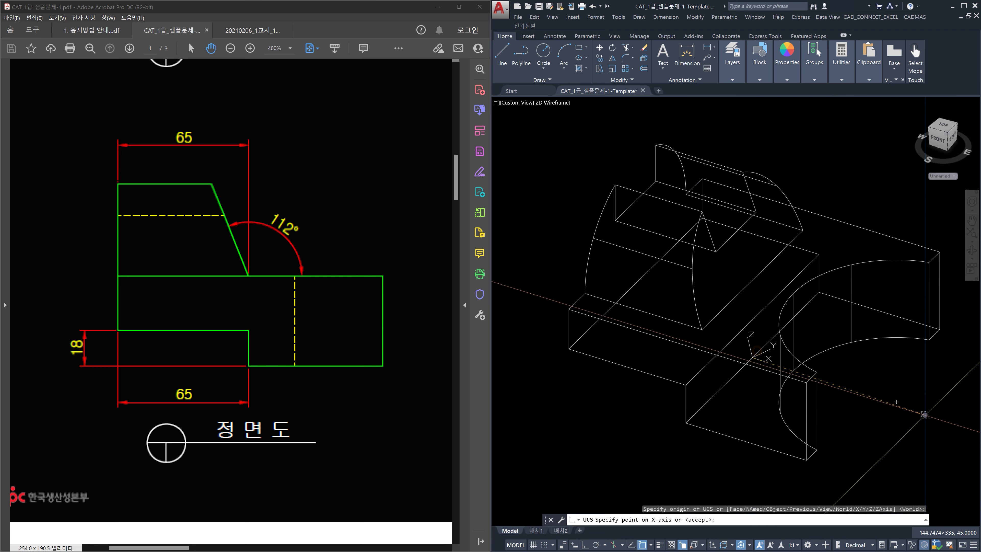
shift+middle_drag(899, 428, 873, 422)
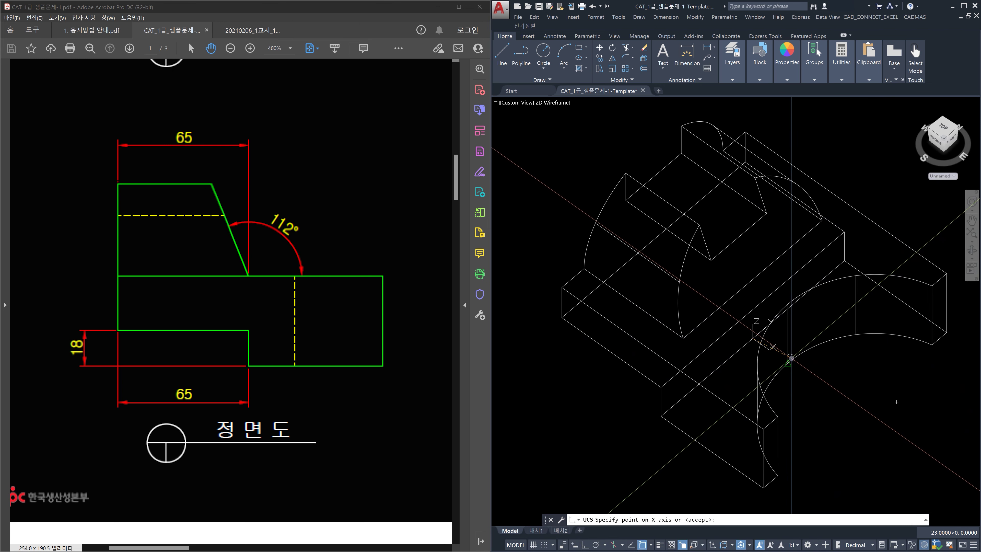
click(790, 358)
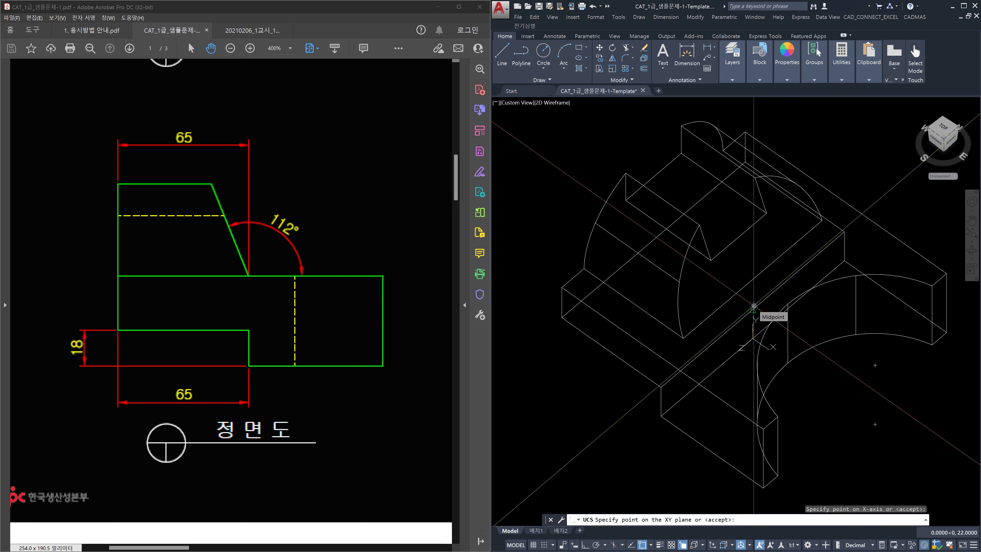
click(753, 306)
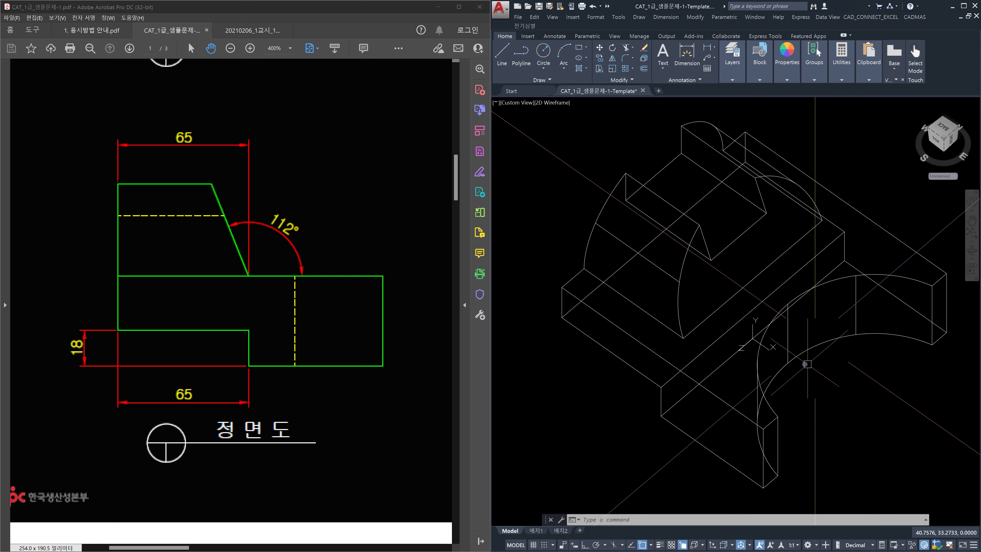
Show the model in the Front view and rotate the view upright to match the reference drawing.
click(935, 143)
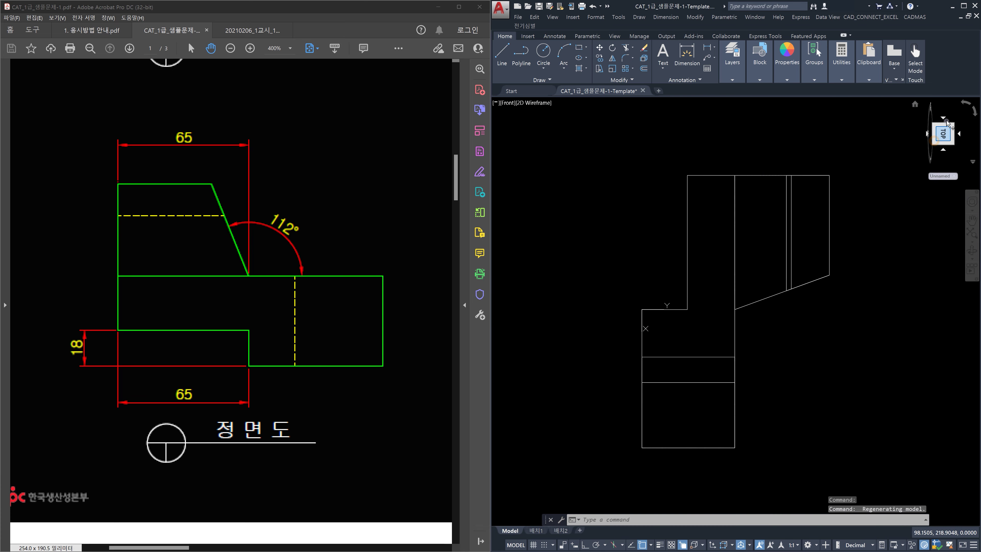
click(963, 104)
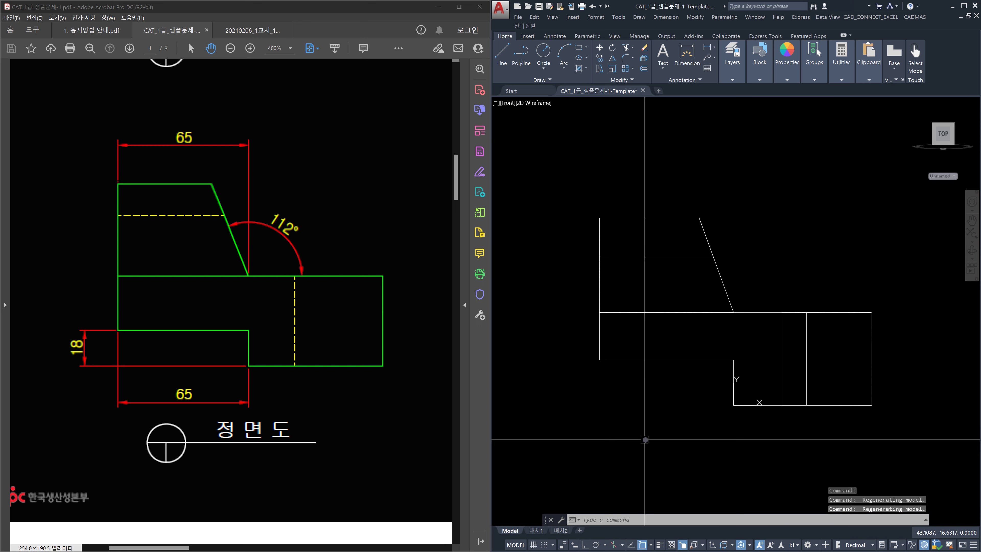
Add a vertical linear dimension for the height of the notch under the lower block, placed outside the block's left edge.
text(dli)
key(Return)
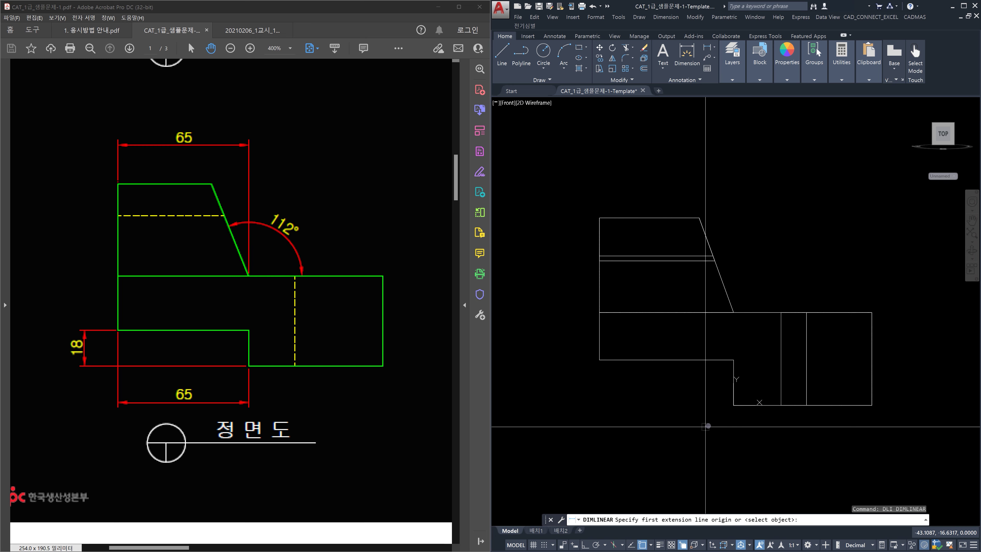
click(734, 405)
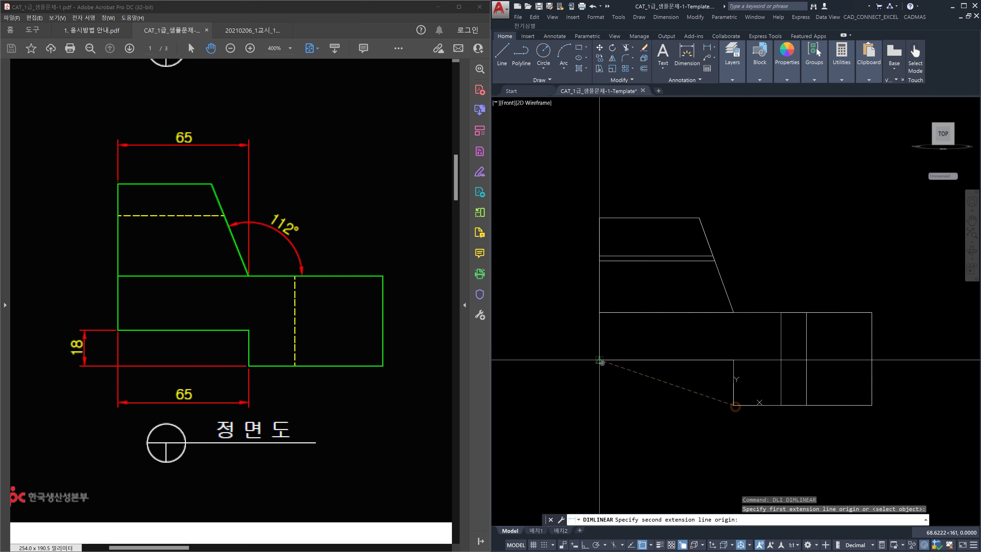
click(600, 361)
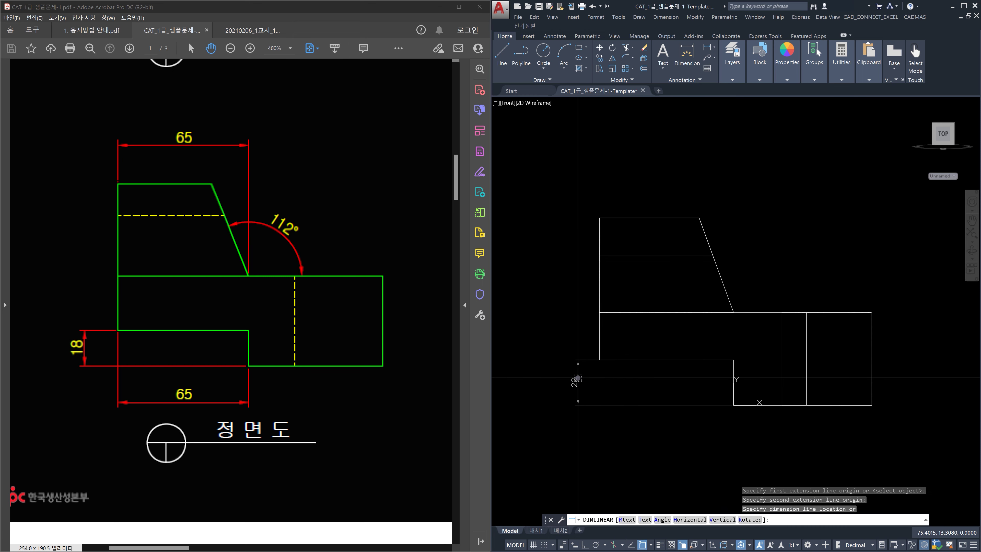
click(578, 377)
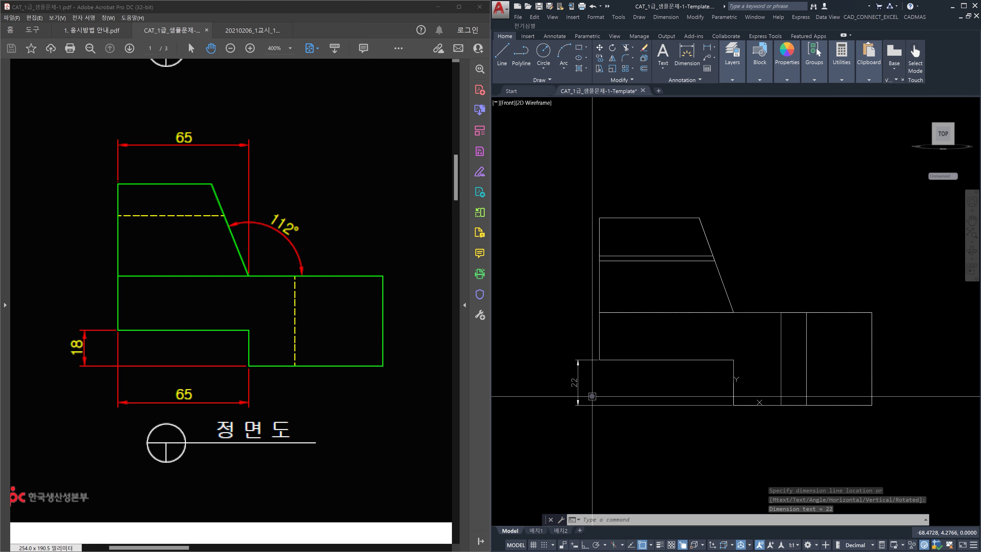
Add a horizontal linear dimension for the notch's width, placed below the lower block.
key(space)
click(616, 361)
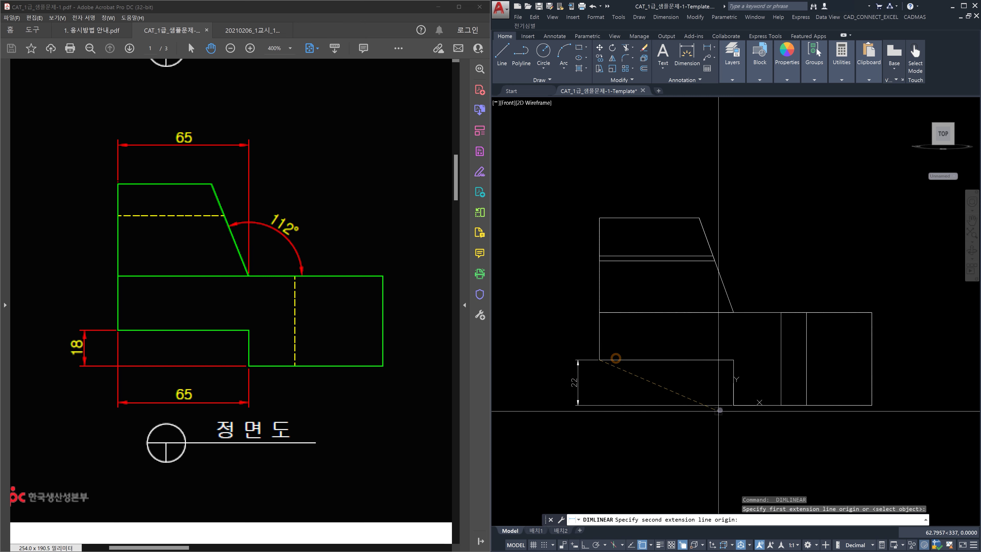
click(731, 405)
click(696, 430)
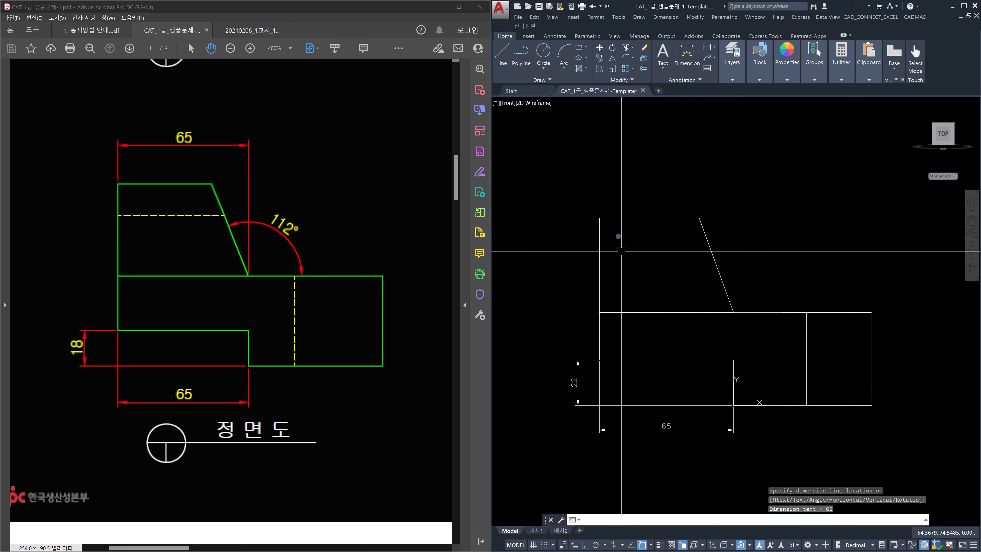
Add a horizontal linear dimension from the upper block's left edge to the foot of the slope, placed above the model.
key(space)
click(616, 220)
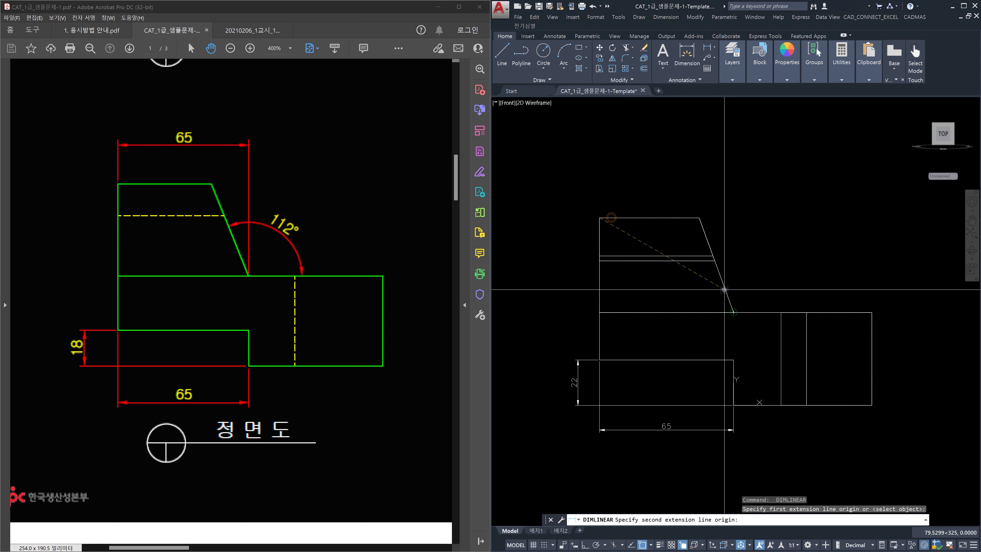
click(734, 312)
click(693, 194)
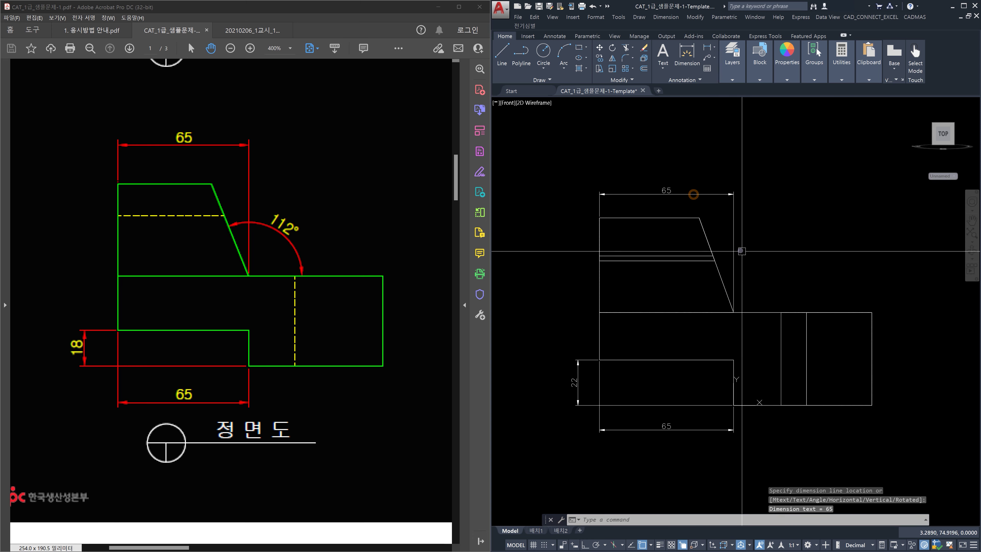
text(dan)
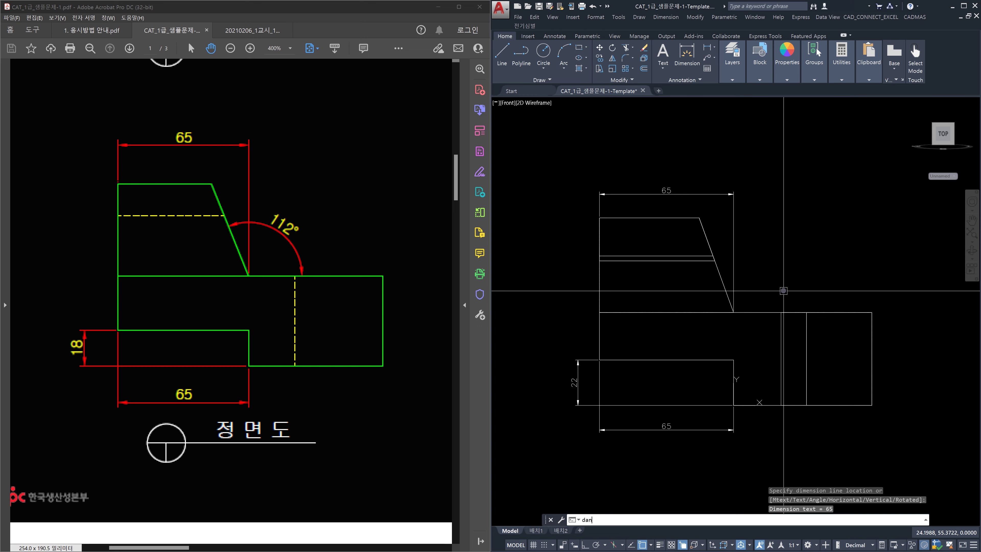
key(Return)
click(763, 312)
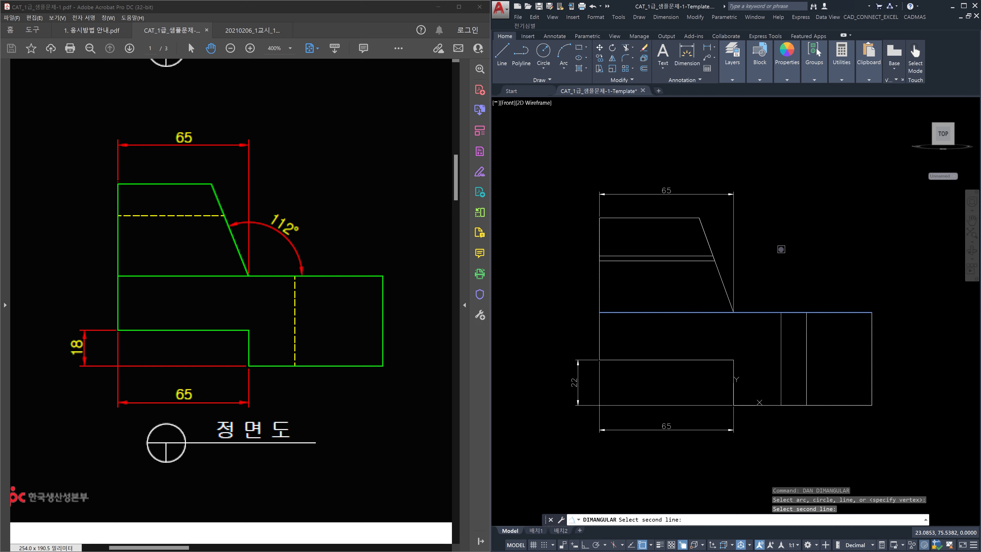
key(Escape)
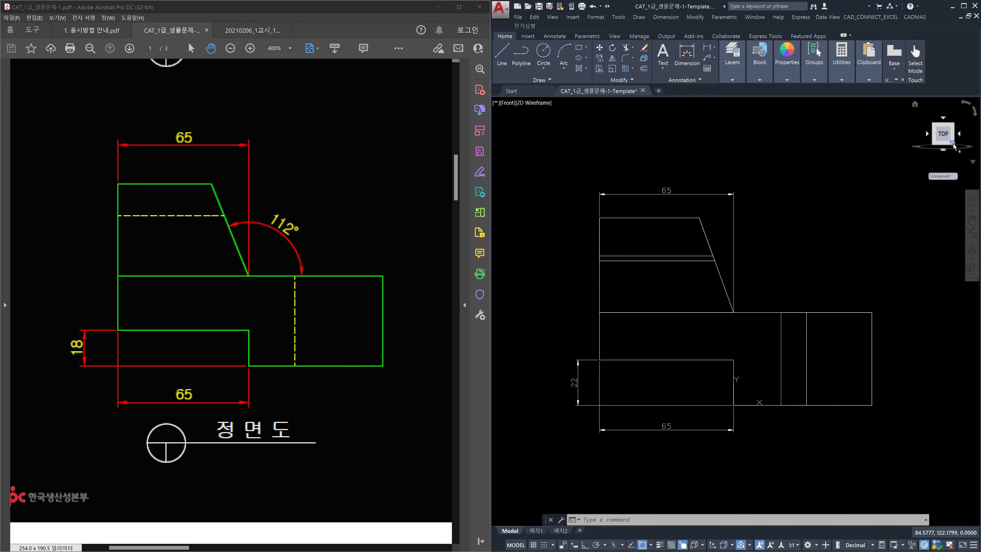
Draw two connected helper lines along the model's centre plane, from the concave arc across the top face to the slope's foot, then up the slope.
click(953, 125)
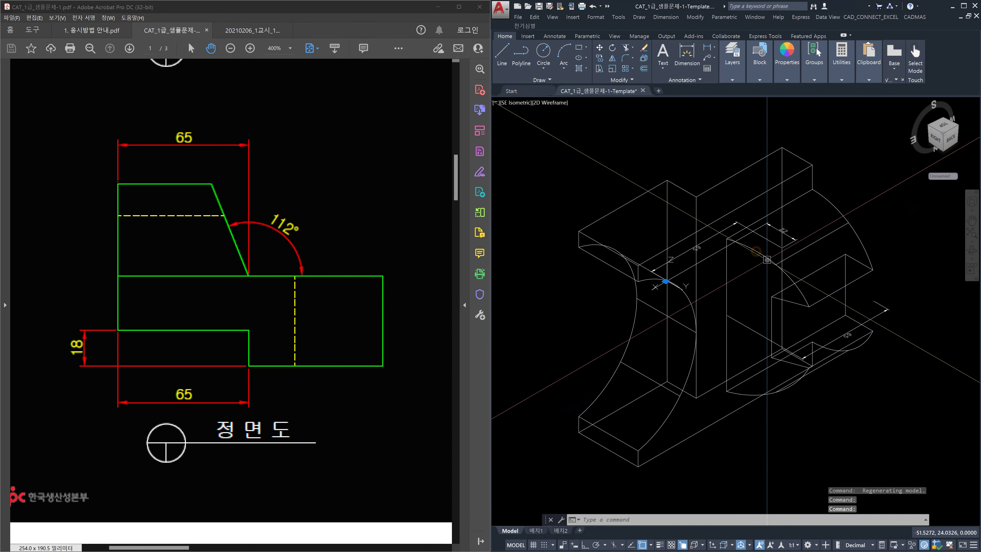
key(Escape)
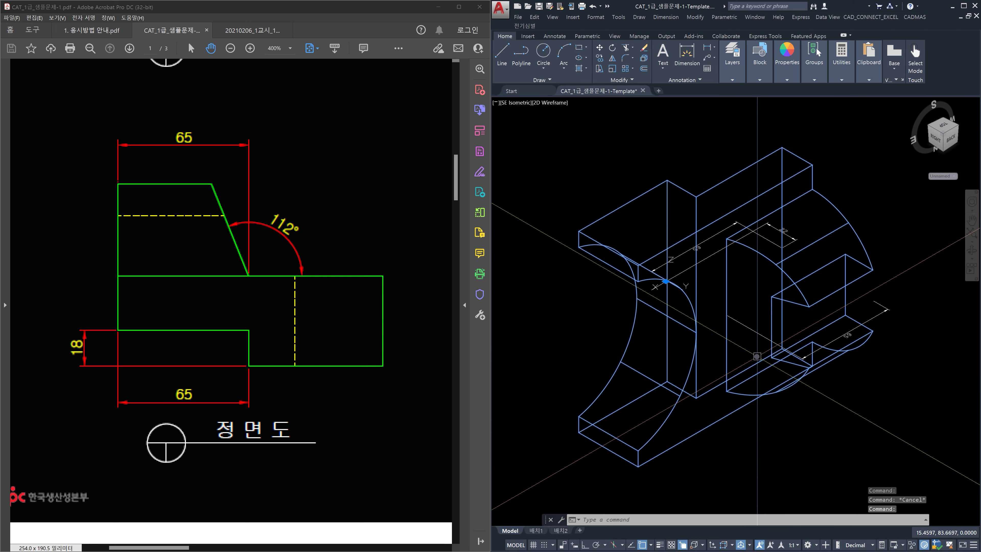
key(Escape)
shift+middle_drag(726, 427, 751, 402)
mouse_move(815, 414)
shift+middle_down()
mouse_move(751, 356)
mouse_move(738, 391)
shift+middle_up()
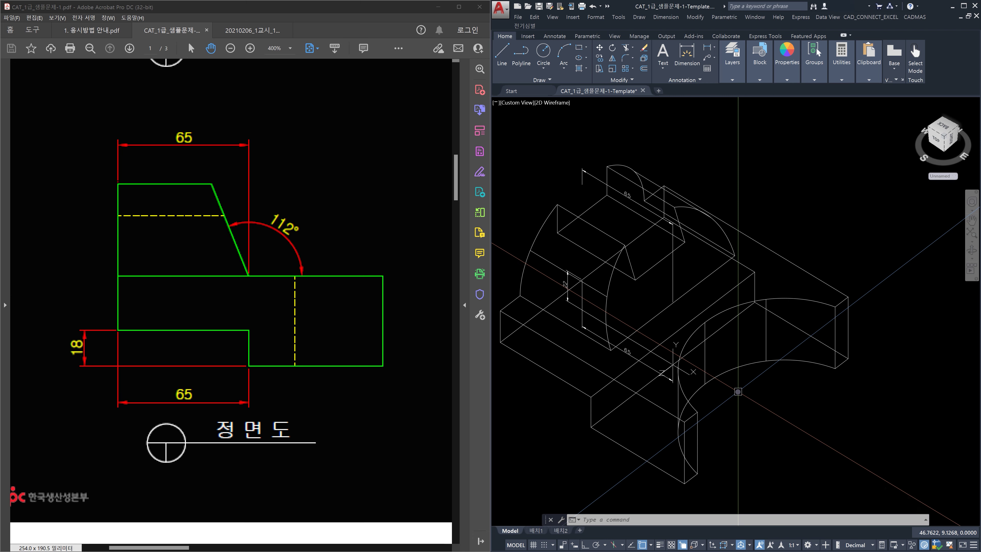
text(l)
key(Return)
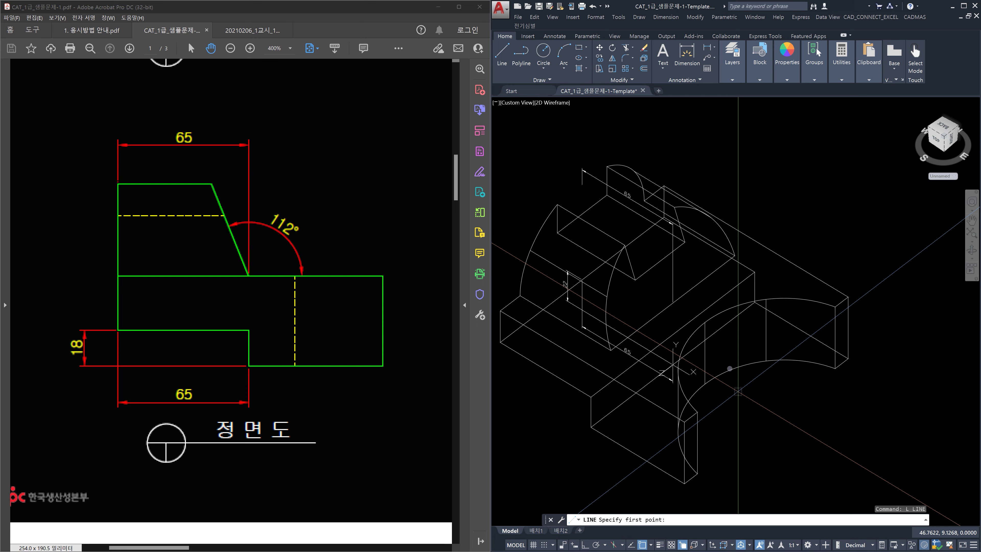
click(717, 317)
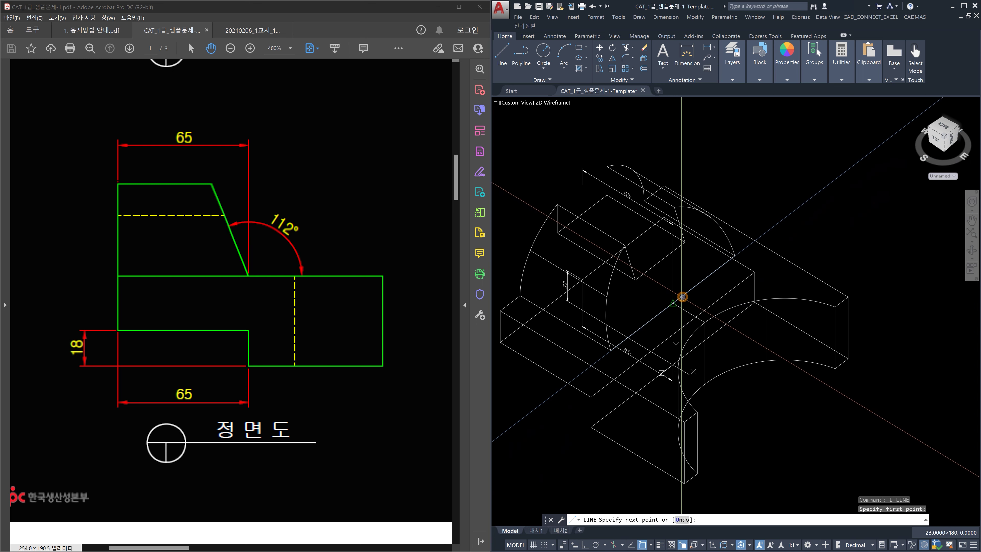
click(681, 297)
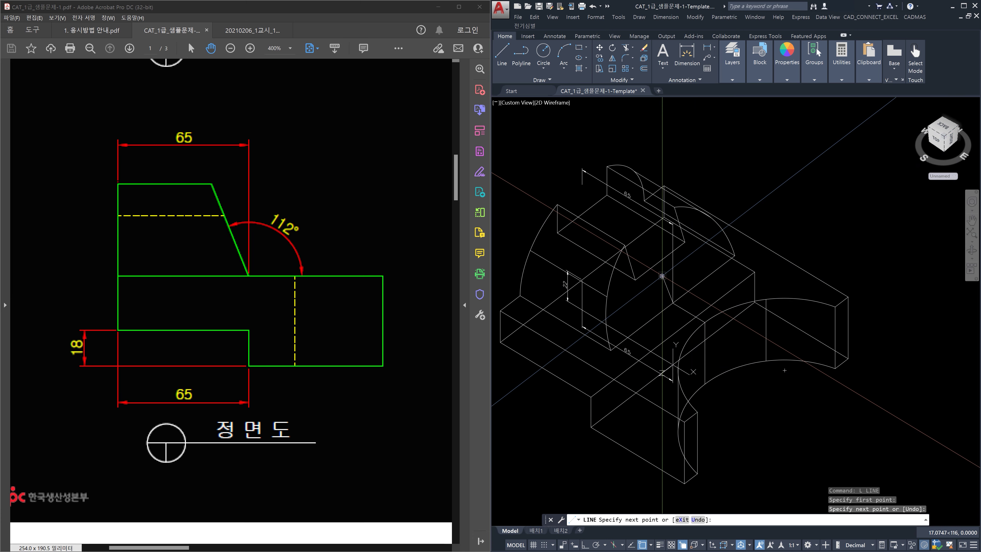
click(660, 262)
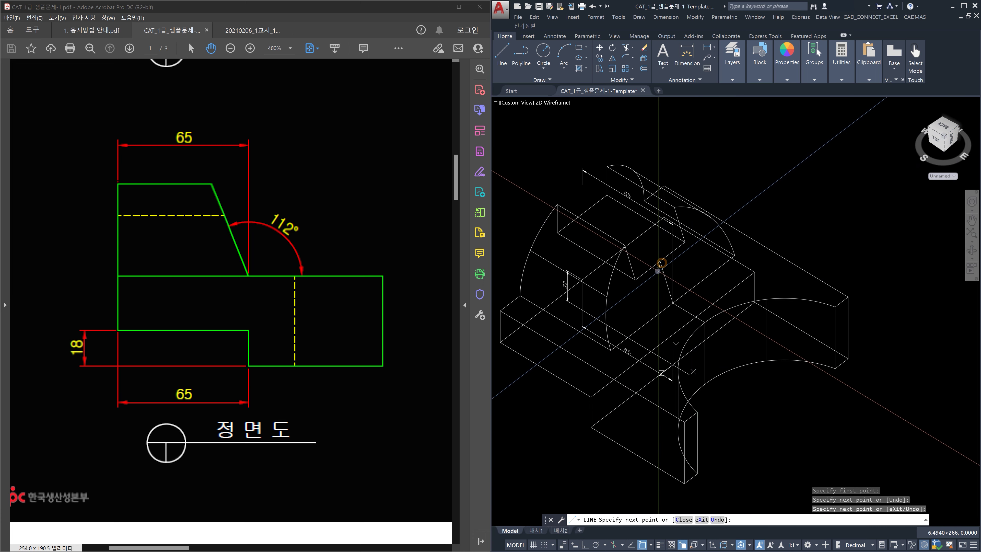
key(Escape)
key(Escape)
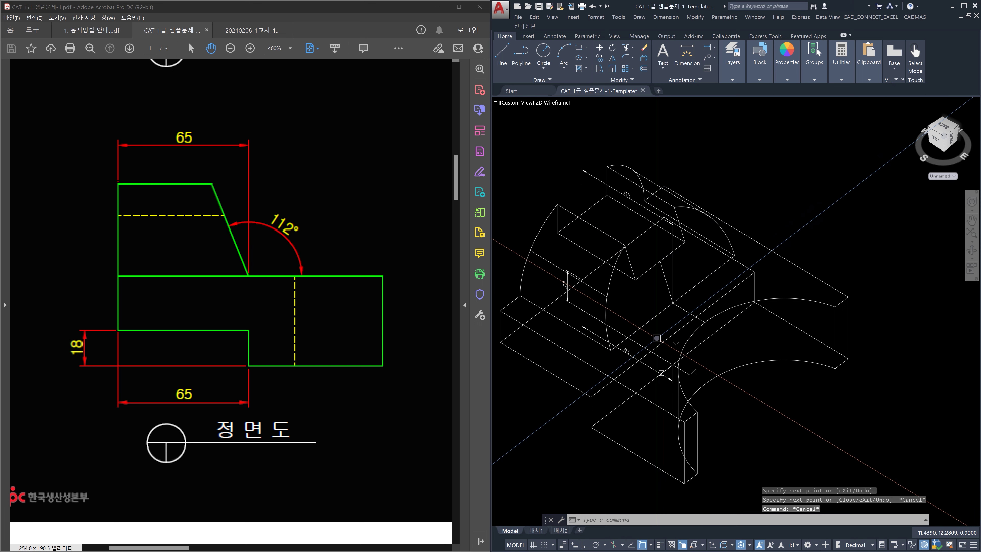
Add an angular dimension between the two helper lines, placing its arc outside the slope above the top face.
text(dan)
key(Return)
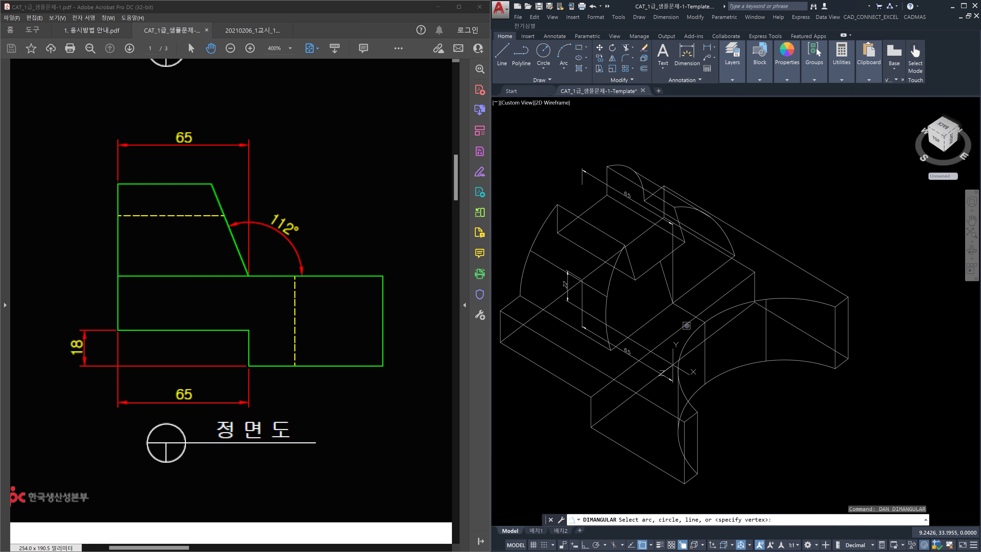
click(686, 313)
click(663, 286)
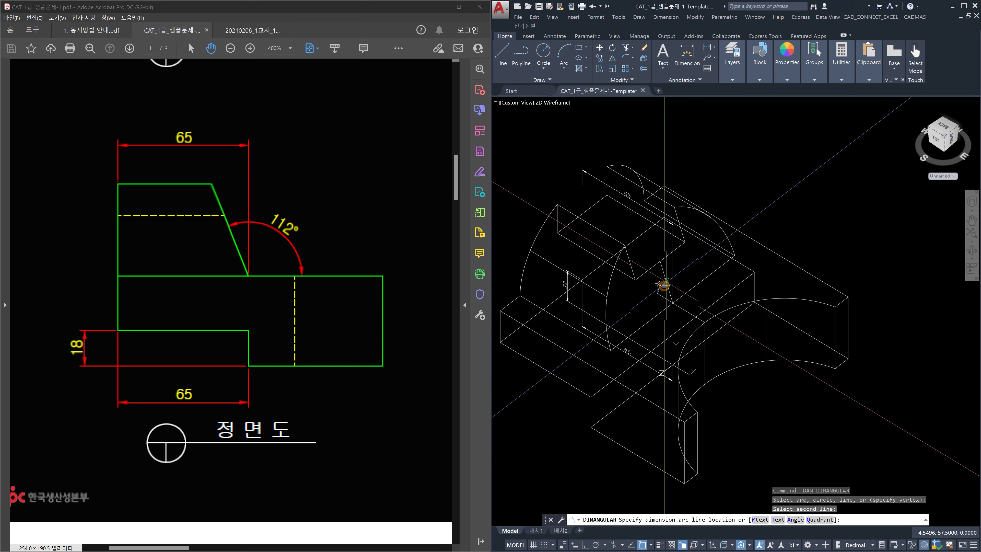
click(705, 274)
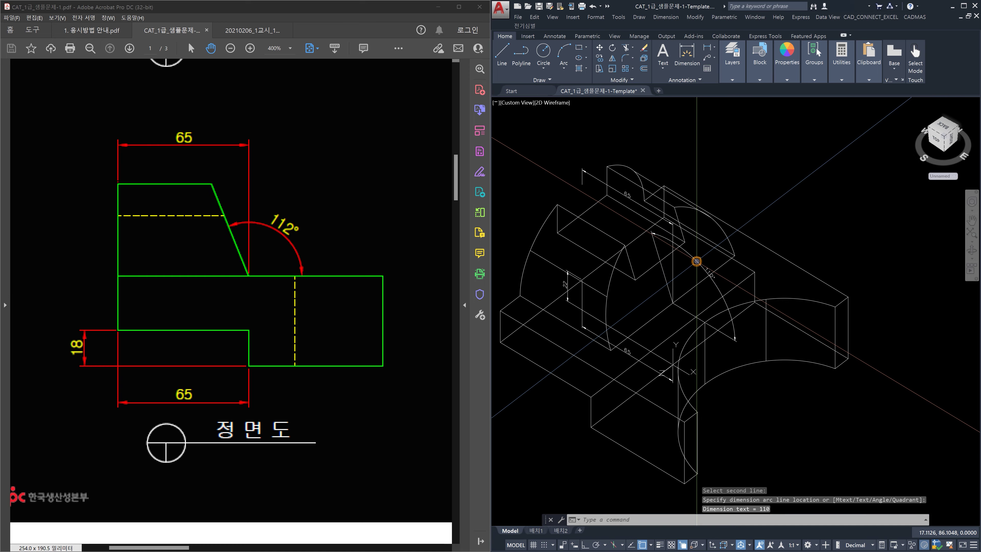
Return the model to an upright Front view to compare its dimensions with the reference drawing.
click(938, 134)
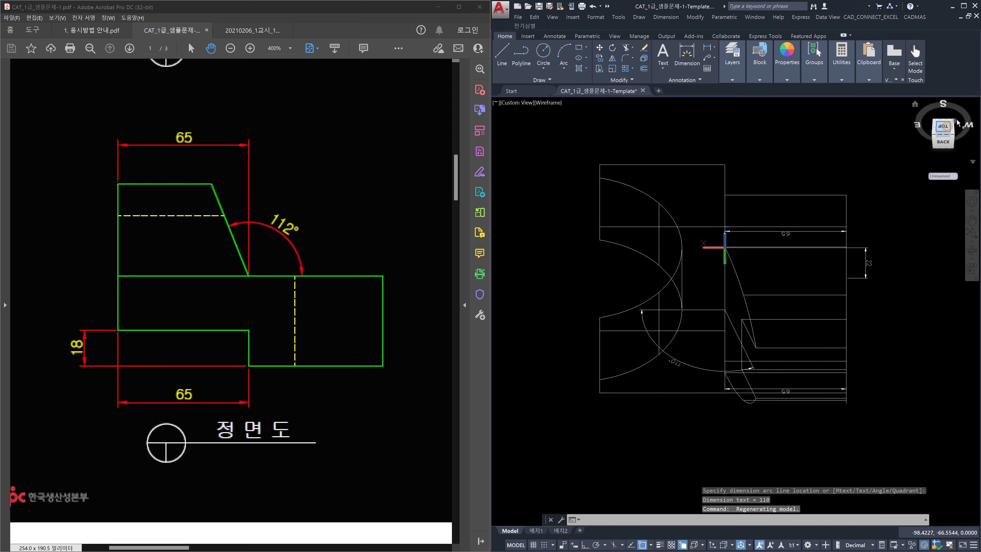
click(965, 105)
click(966, 104)
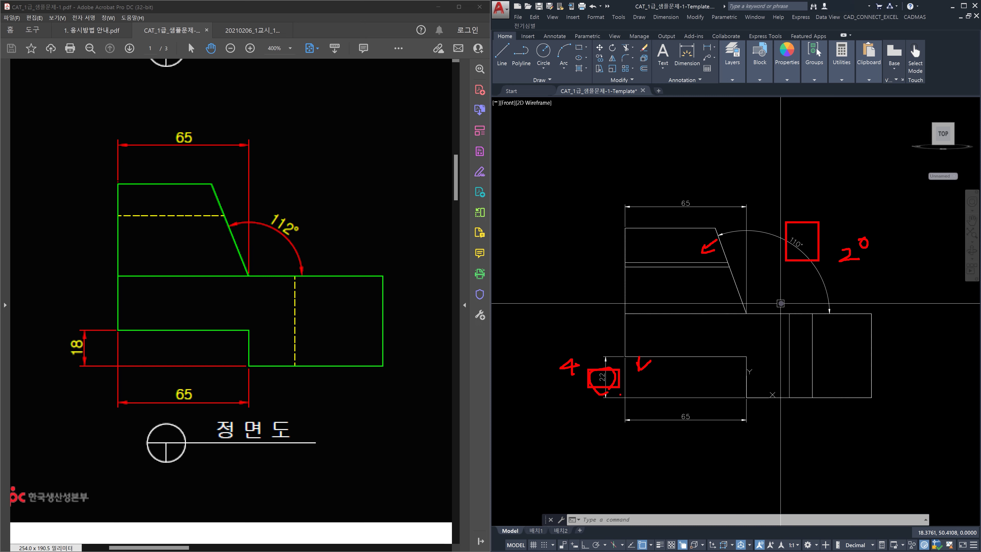
mouse_move(90, 358)
mouse_down()
mouse_move(58, 364)
mouse_move(88, 331)
mouse_move(84, 361)
mouse_up()
drag(641, 357, 642, 377)
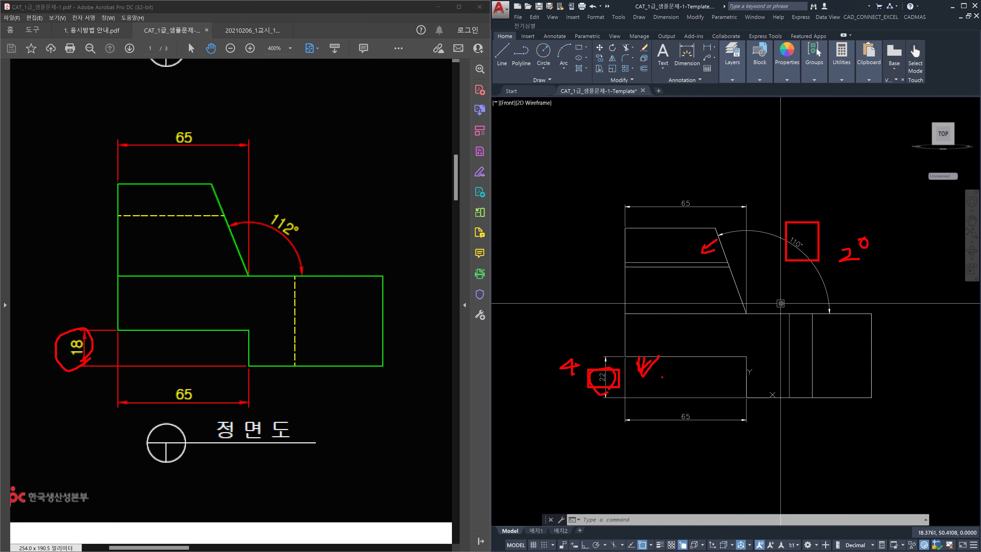
drag(670, 332, 715, 339)
drag(716, 333, 758, 328)
drag(762, 315, 761, 335)
mouse_move(628, 357)
mouse_down()
mouse_move(733, 356)
mouse_move(710, 371)
mouse_move(715, 364)
mouse_up()
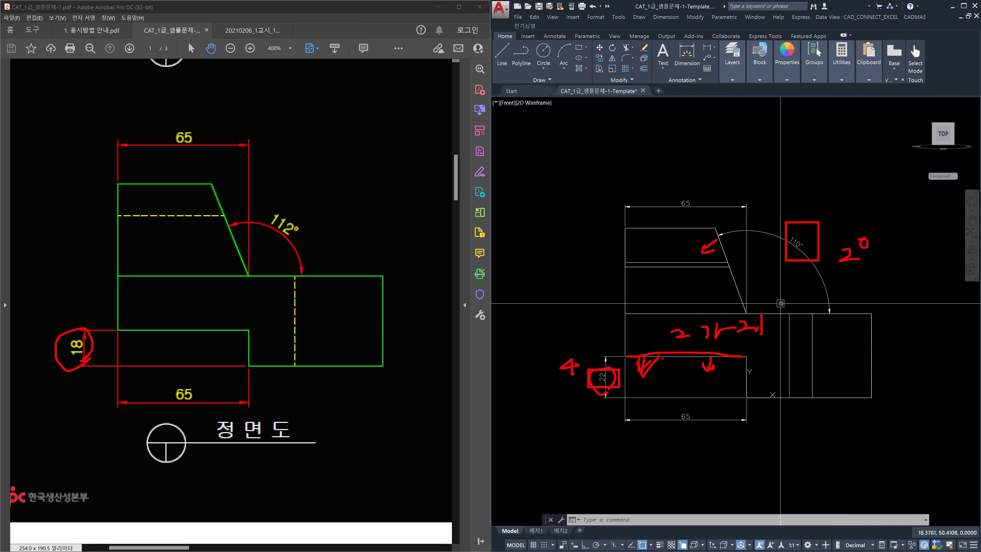
mouse_move(672, 356)
mouse_down()
mouse_move(682, 401)
mouse_move(692, 391)
mouse_move(697, 403)
mouse_move(709, 394)
mouse_move(727, 404)
mouse_move(740, 379)
mouse_move(740, 402)
mouse_move(780, 380)
mouse_move(805, 399)
mouse_move(798, 392)
mouse_up()
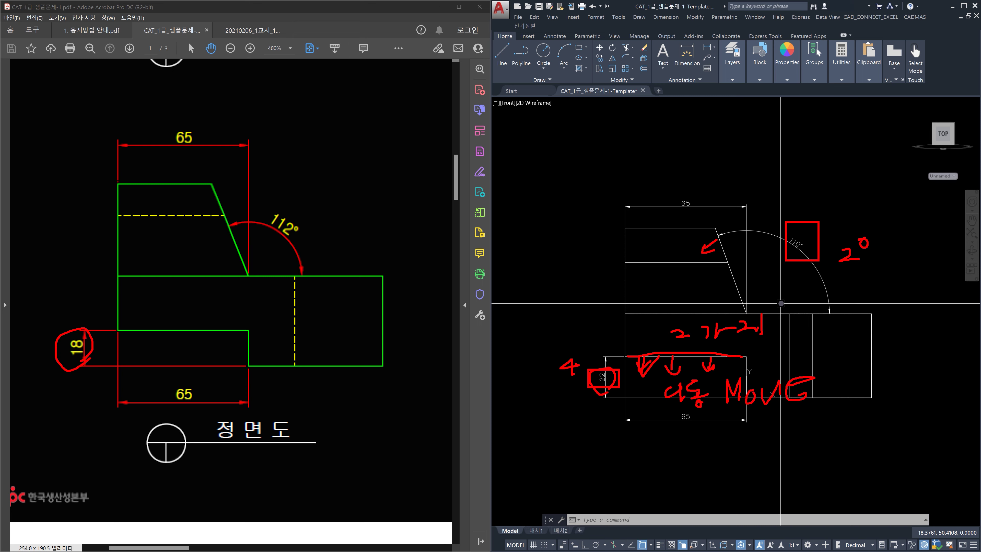
drag(647, 353, 741, 361)
drag(623, 370, 743, 369)
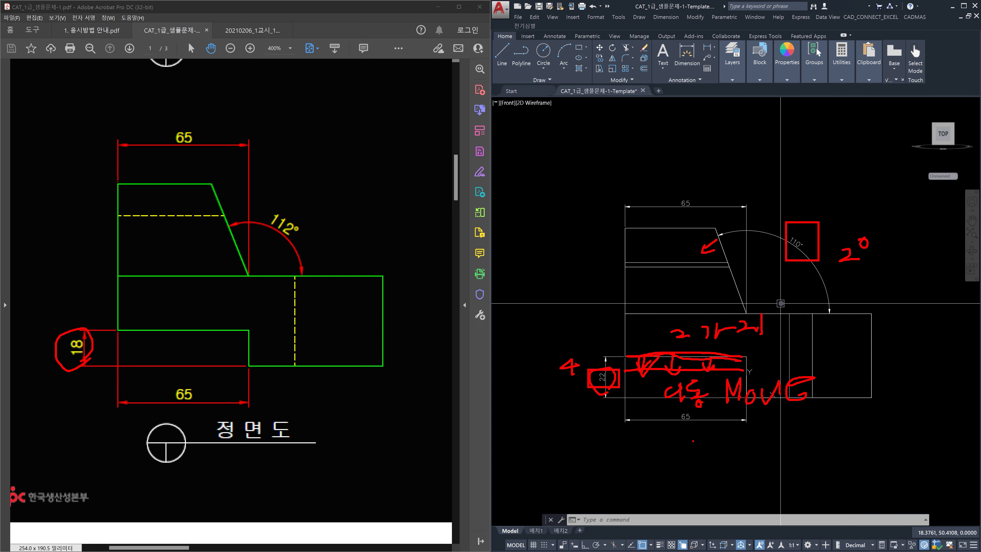
mouse_move(662, 440)
mouse_down()
mouse_move(664, 457)
mouse_move(691, 443)
mouse_move(697, 453)
mouse_up()
drag(701, 434, 721, 451)
mouse_move(706, 440)
mouse_down()
mouse_move(719, 444)
mouse_move(724, 468)
mouse_up()
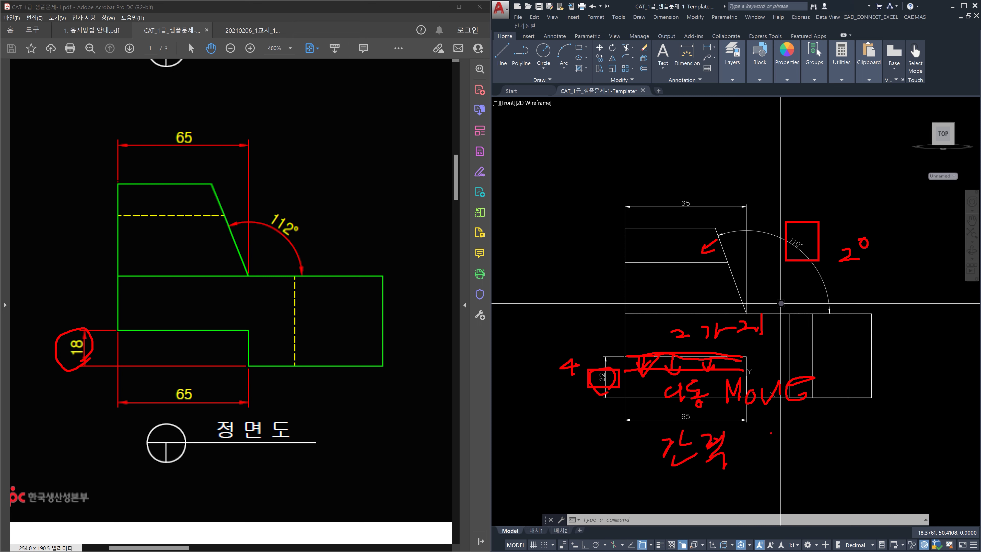
mouse_move(763, 435)
mouse_down()
mouse_move(785, 440)
mouse_move(779, 463)
mouse_up()
mouse_move(770, 448)
mouse_down()
mouse_move(816, 441)
mouse_move(810, 472)
mouse_move(827, 462)
mouse_up()
mouse_move(831, 453)
mouse_down()
mouse_move(846, 459)
mouse_move(868, 440)
mouse_up()
mouse_move(861, 434)
mouse_down()
mouse_move(859, 443)
mouse_move(876, 448)
mouse_up()
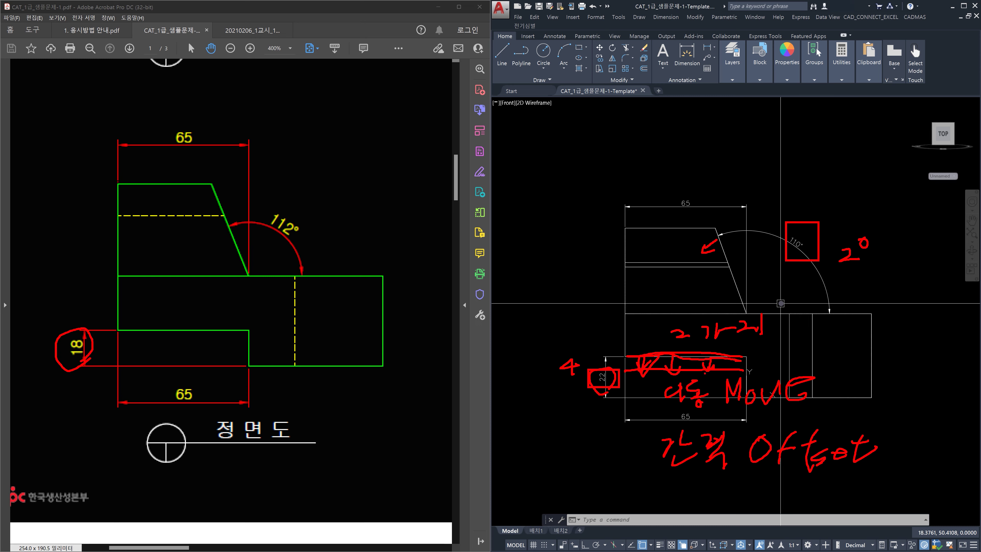
mouse_move(659, 423)
mouse_down()
mouse_move(792, 406)
mouse_move(811, 408)
mouse_move(811, 418)
mouse_up()
drag(504, 460, 507, 474)
drag(519, 453, 535, 465)
drag(543, 447, 576, 451)
drag(573, 452, 574, 464)
mouse_move(597, 430)
mouse_down()
mouse_move(584, 444)
mouse_move(602, 443)
mouse_up()
mouse_move(583, 459)
mouse_down()
mouse_move(648, 423)
mouse_move(624, 444)
mouse_move(651, 443)
mouse_move(664, 423)
mouse_up()
drag(659, 429, 667, 430)
drag(659, 436, 678, 425)
drag(669, 433, 663, 433)
drag(679, 428, 690, 443)
mouse_move(664, 477)
mouse_down()
mouse_move(879, 474)
mouse_move(889, 452)
mouse_up()
drag(694, 497, 712, 494)
mouse_move(708, 487)
mouse_down()
mouse_move(699, 505)
mouse_move(737, 492)
mouse_move(678, 502)
mouse_move(731, 519)
mouse_up()
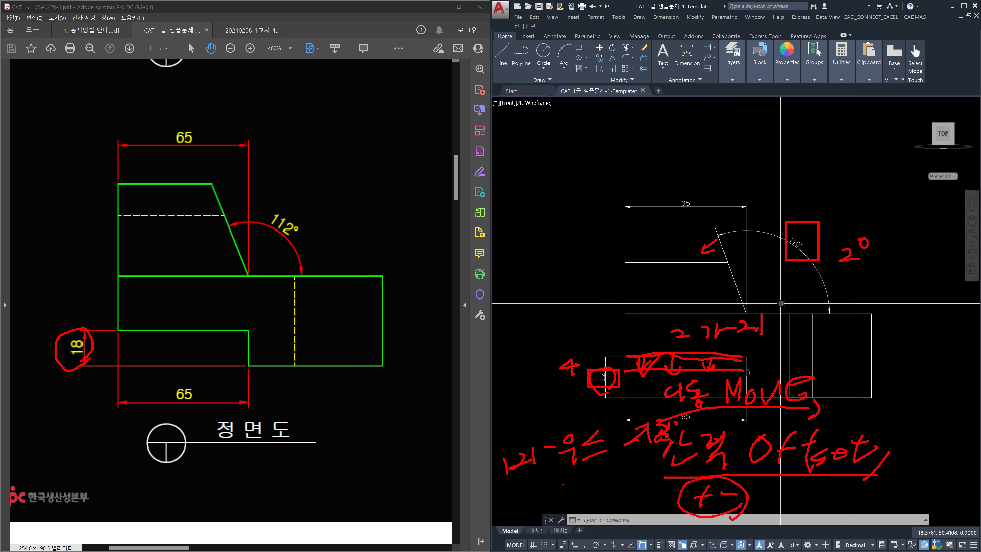
mouse_move(663, 408)
mouse_down()
mouse_move(816, 404)
mouse_move(796, 426)
mouse_up()
mouse_move(926, 481)
mouse_down()
mouse_move(769, 466)
mouse_move(888, 427)
mouse_move(865, 473)
mouse_up()
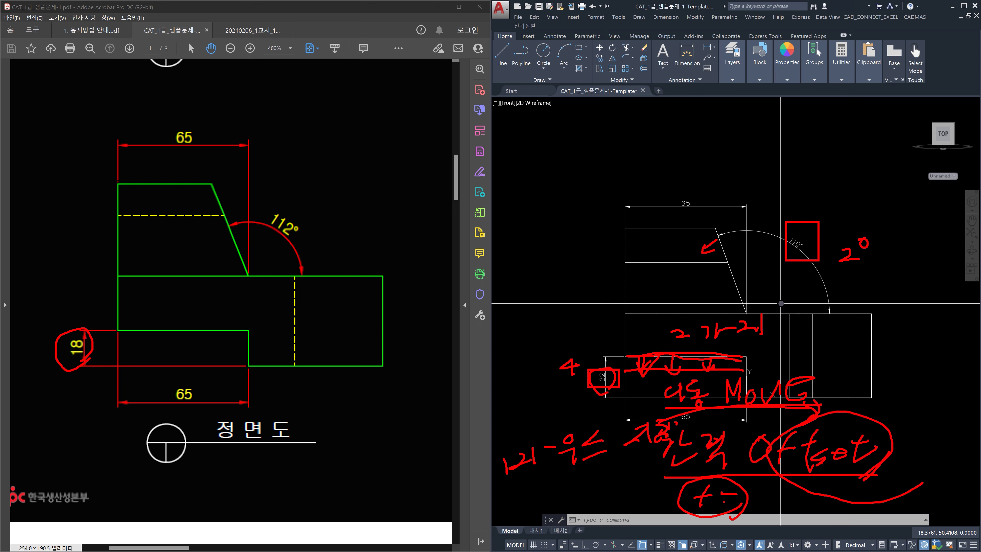
drag(706, 518, 726, 494)
drag(821, 357, 814, 351)
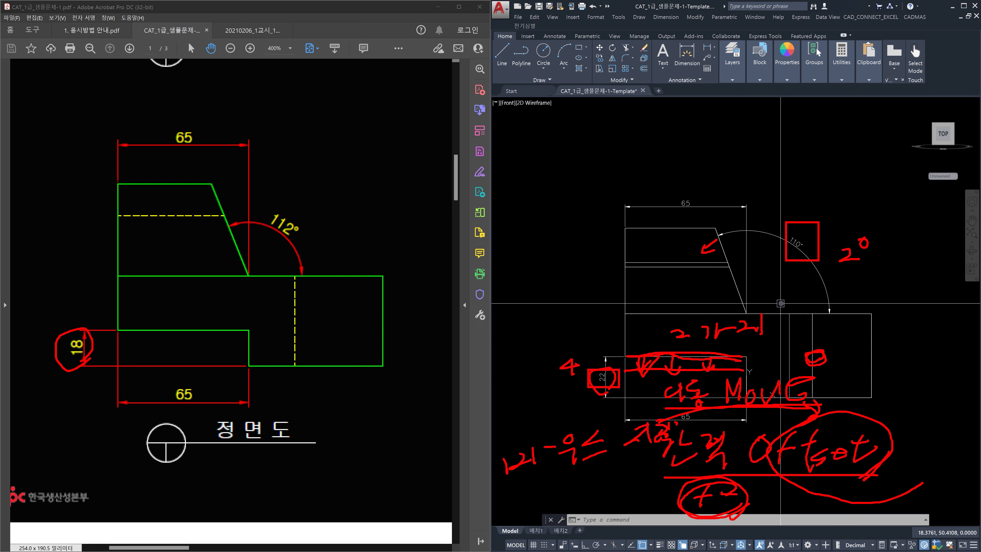
drag(675, 357, 675, 369)
key(e)
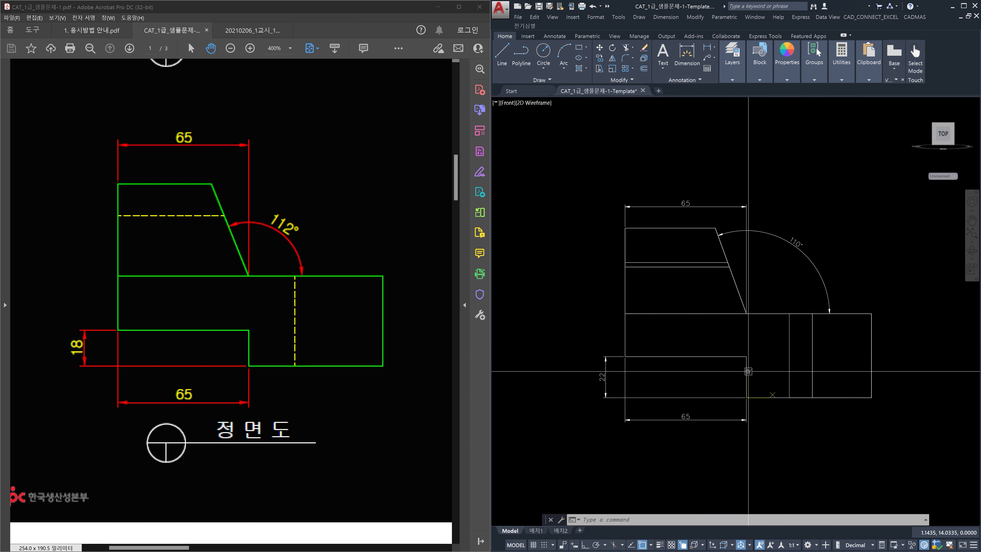
Try a face offset on the notch's horizontal ceiling face to bring the notch height to 18, and undo it.
shift+middle_drag(731, 377, 762, 339)
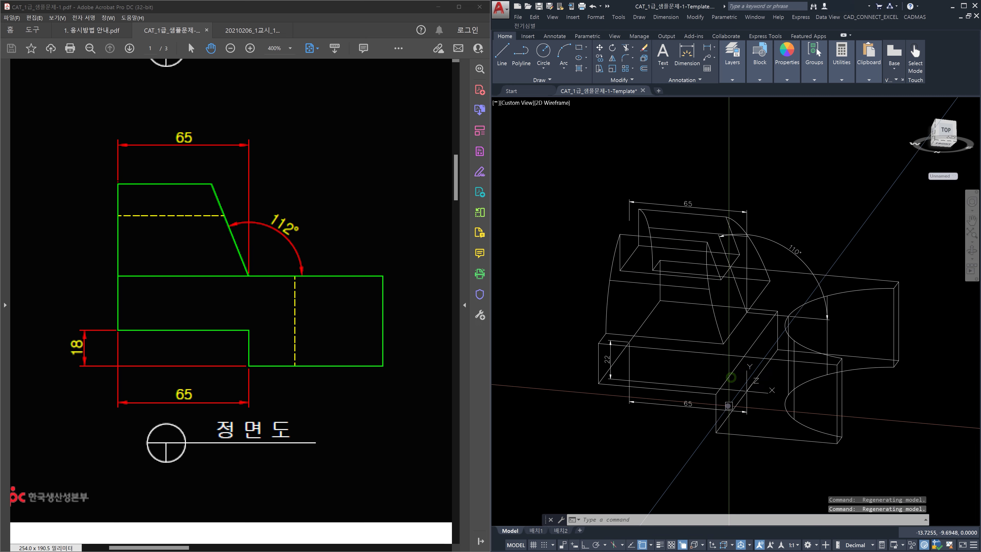
middle_drag(795, 431, 805, 398)
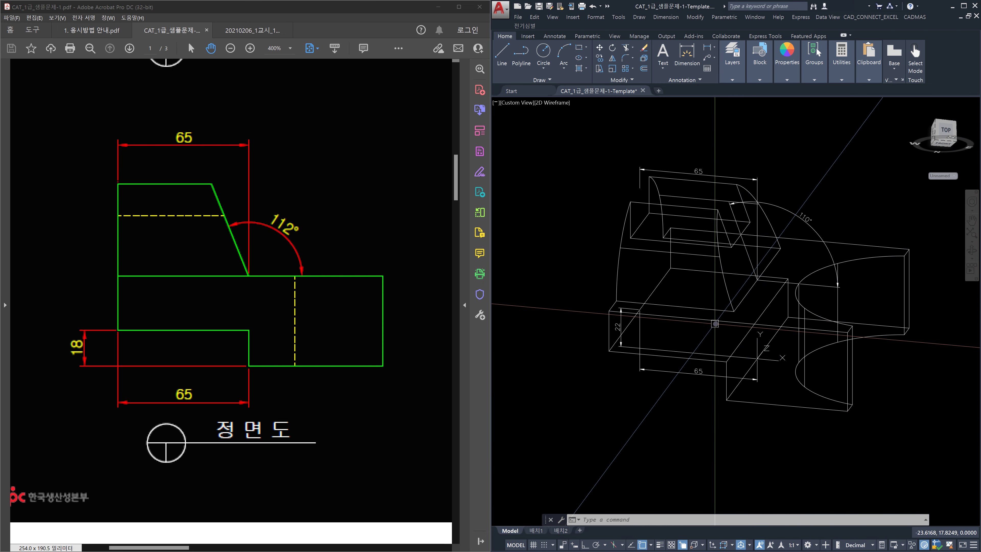
shift+middle_drag(721, 365, 720, 462)
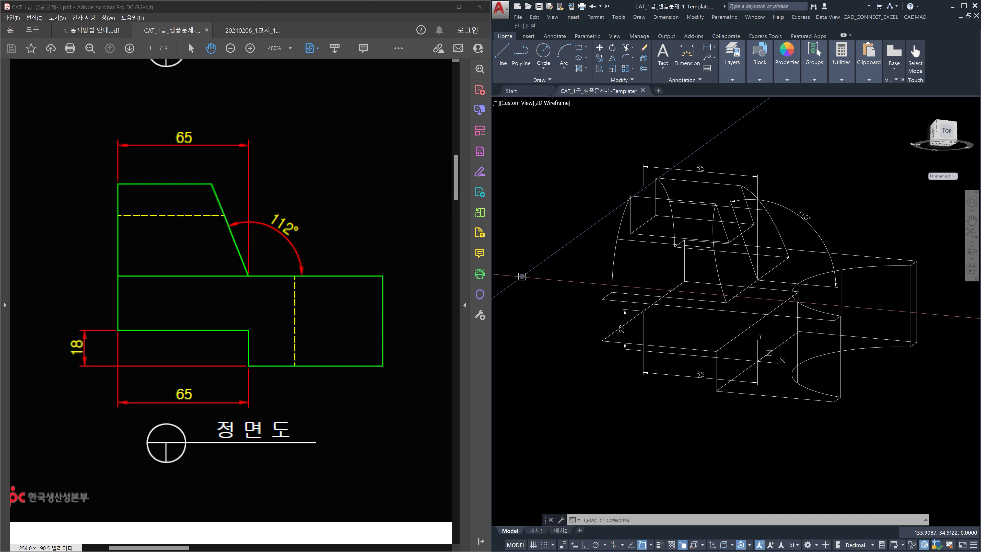
text(solidedit)
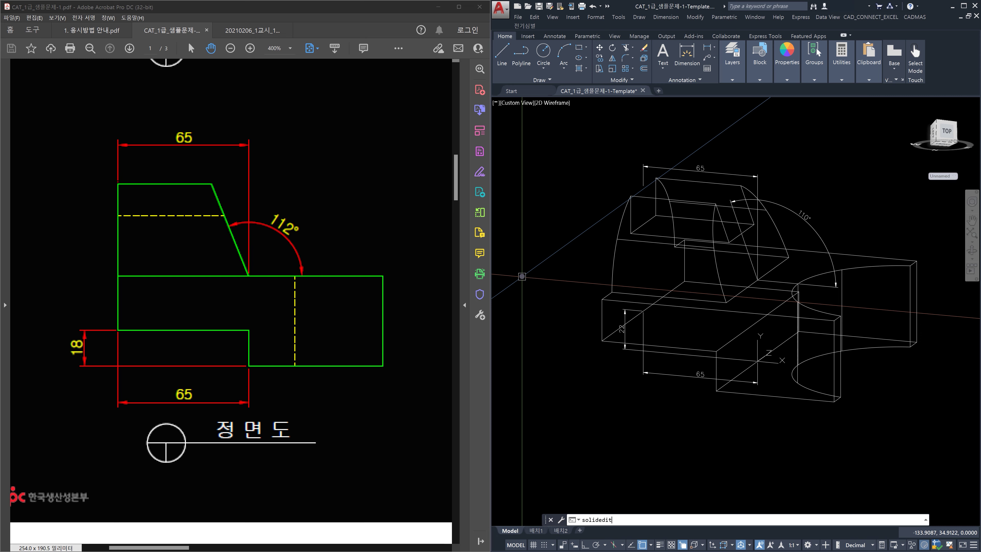
key(Return)
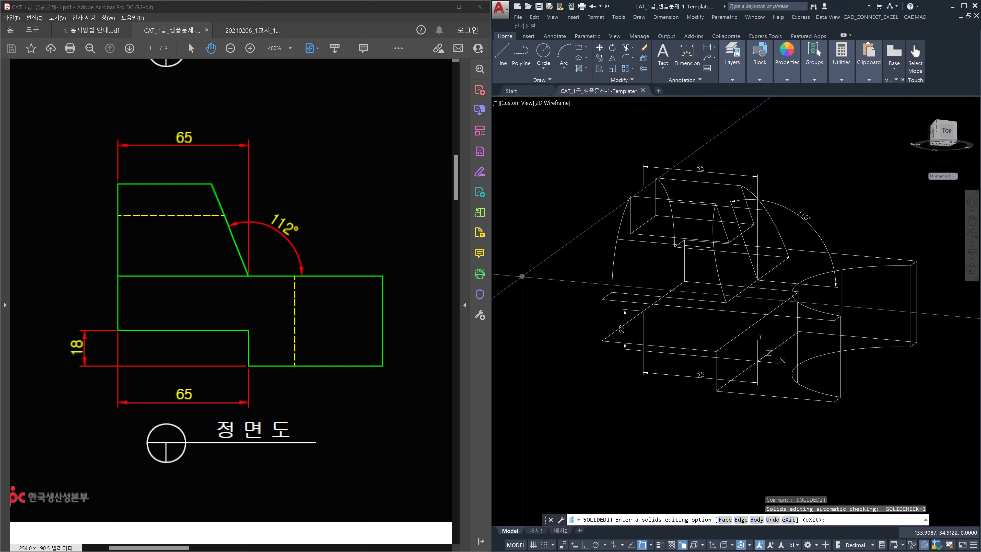
text(f)
key(Return)
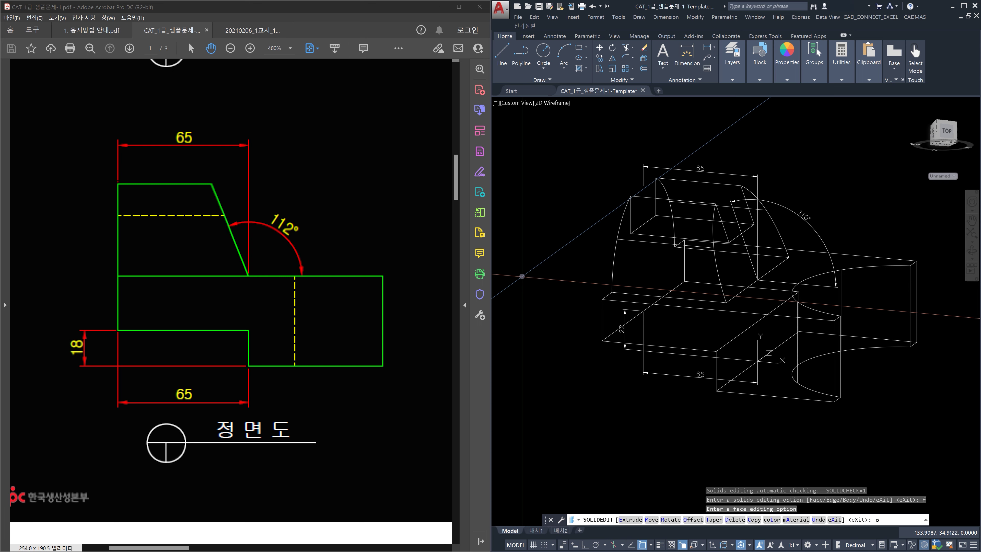
text(o)
key(Return)
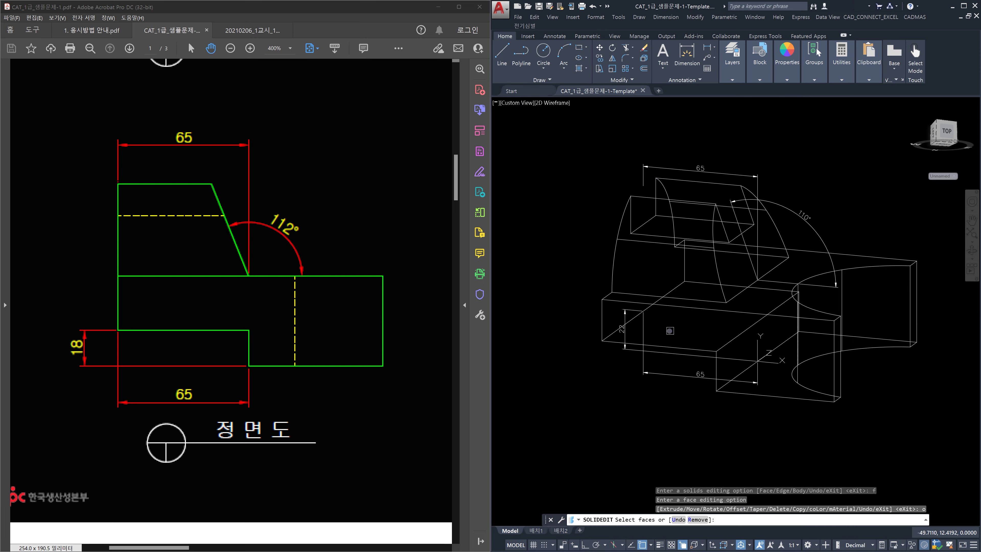
click(669, 331)
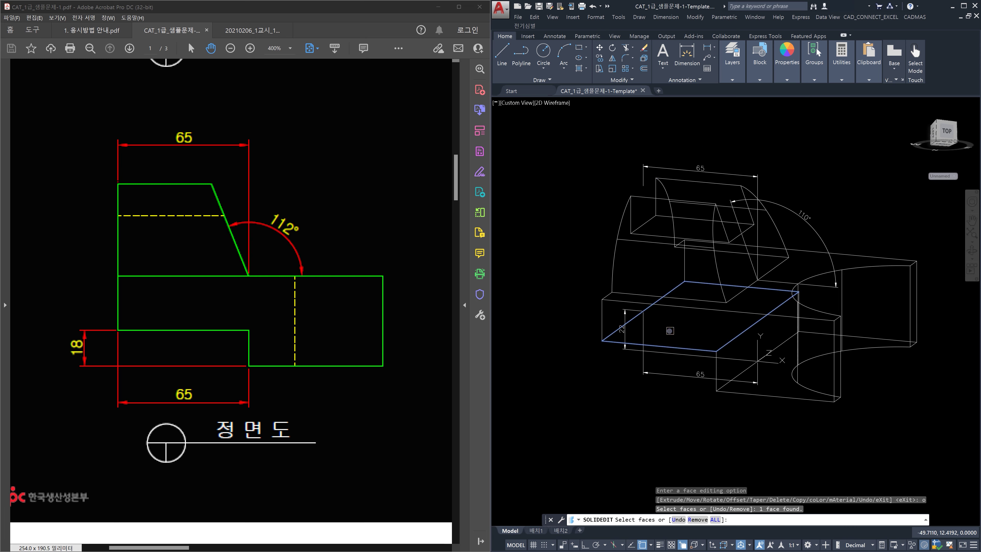
key(Return)
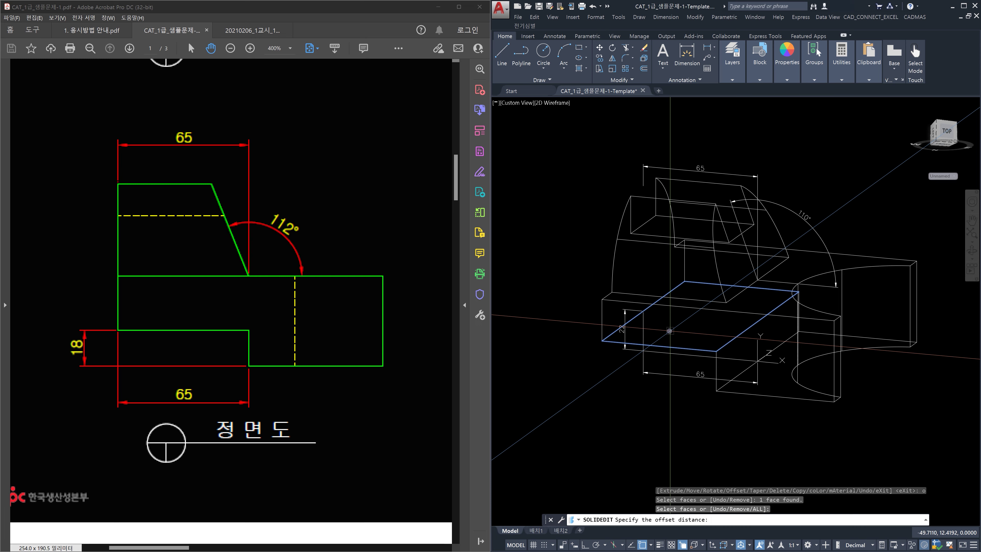
key(Return)
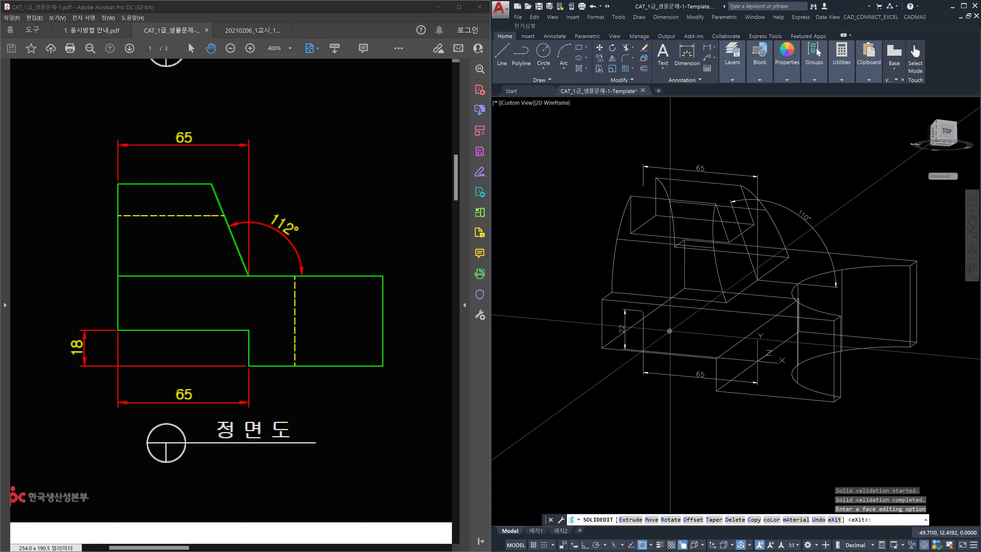
key(Return)
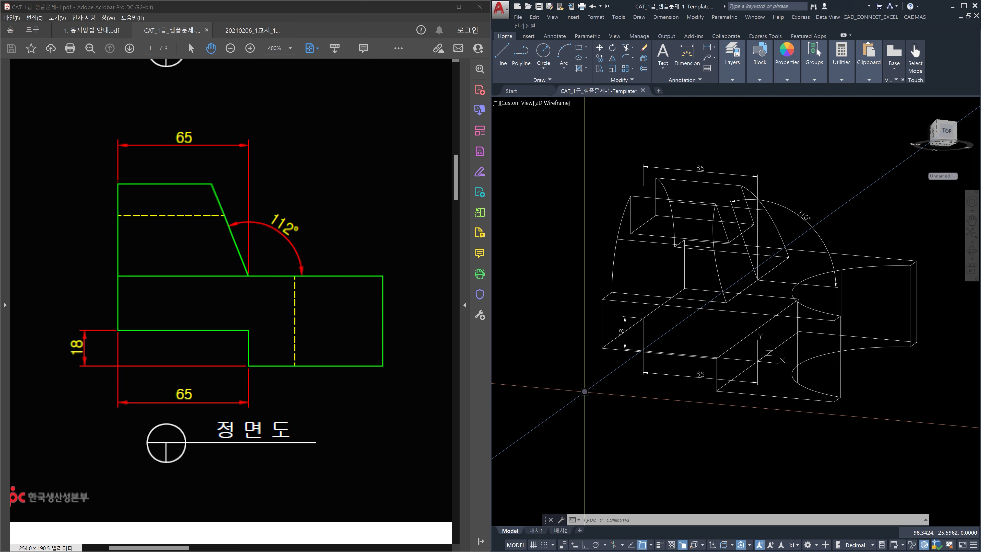
key(ctrl+z)
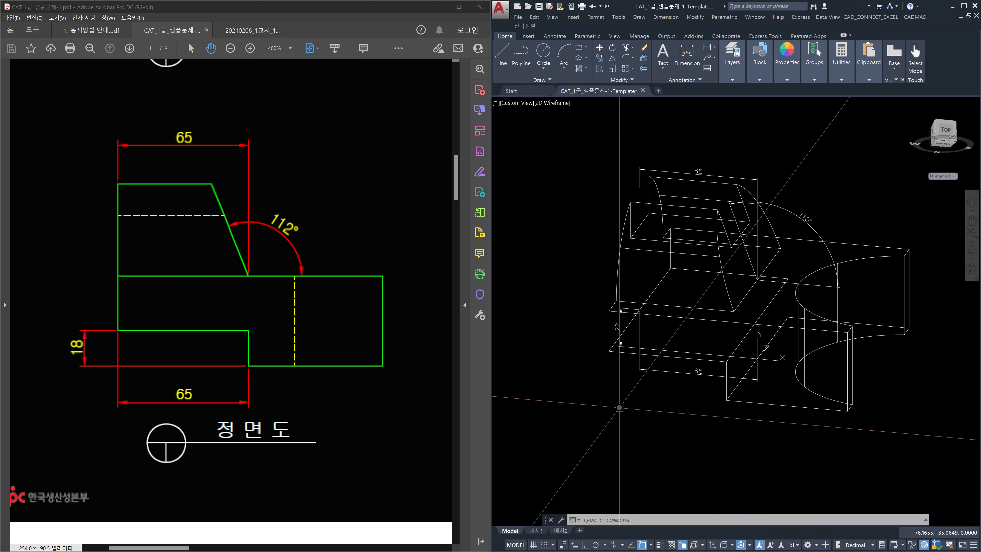
Move the notch's horizontal ceiling face straight down by 4 with the SOLIDEDIT face Move option, using Ortho.
text(so)
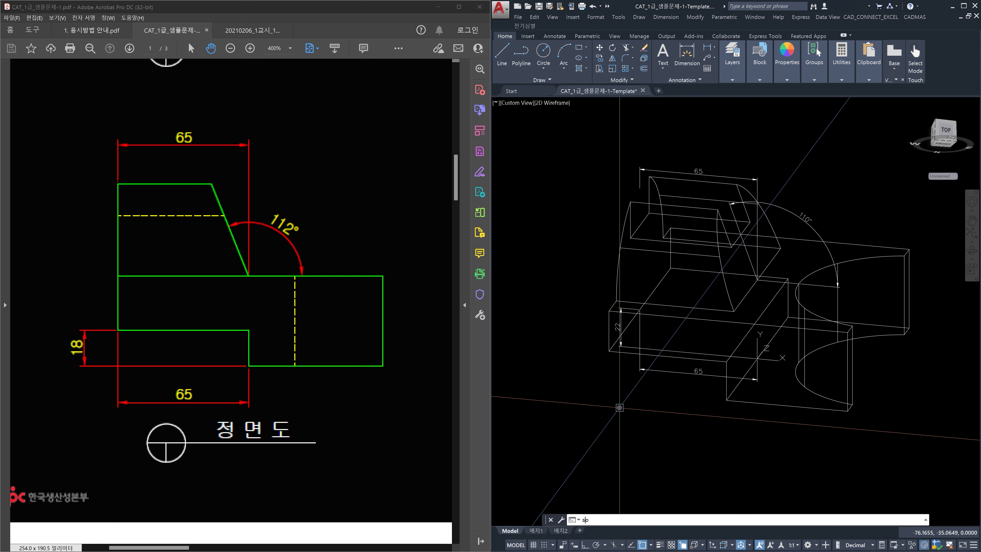
text(lidedit)
key(Return)
text(f)
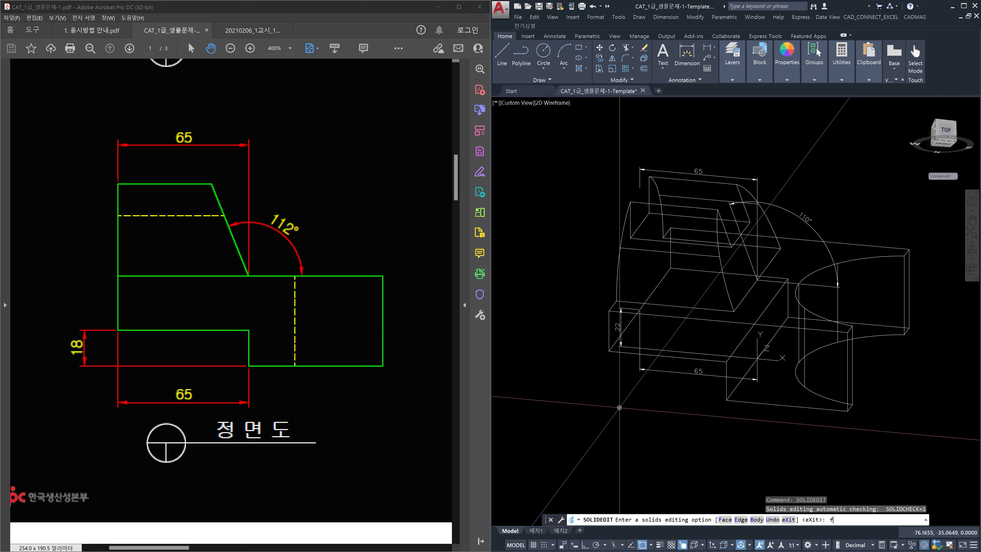
key(Return)
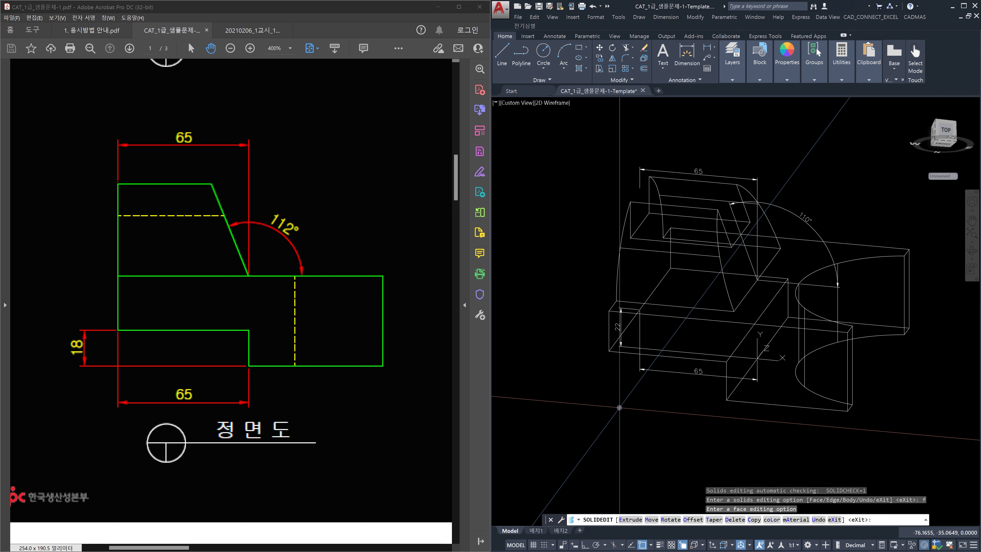
text(m)
key(Return)
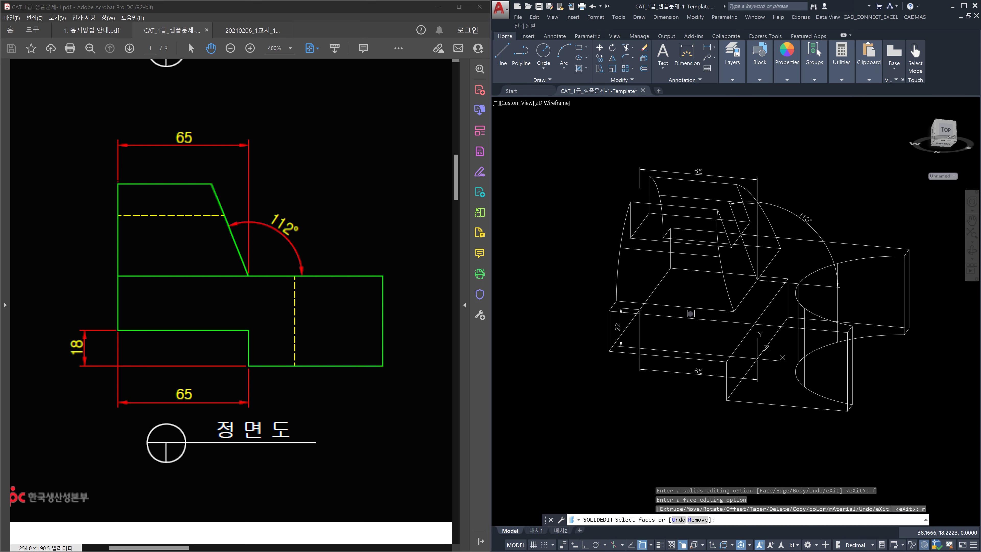
click(692, 294)
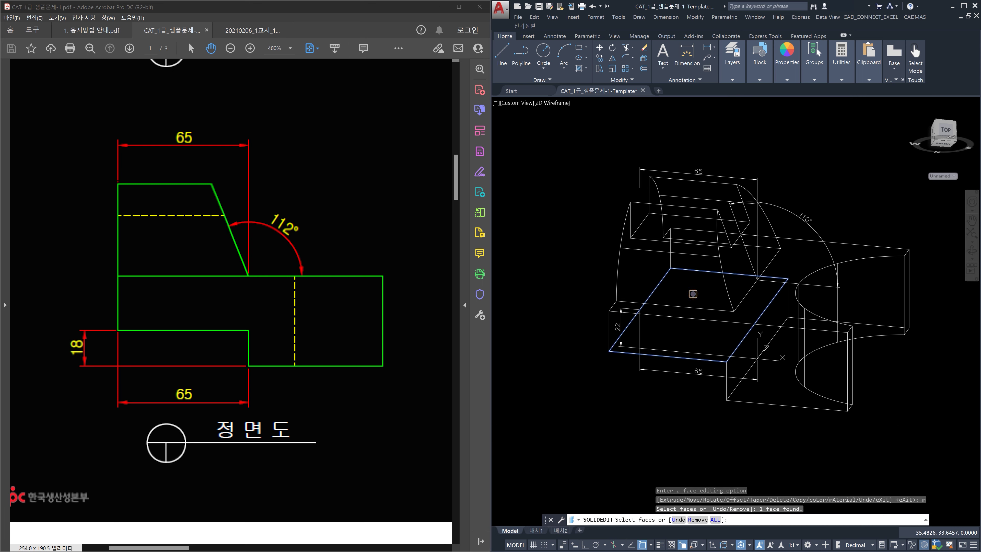
key(Return)
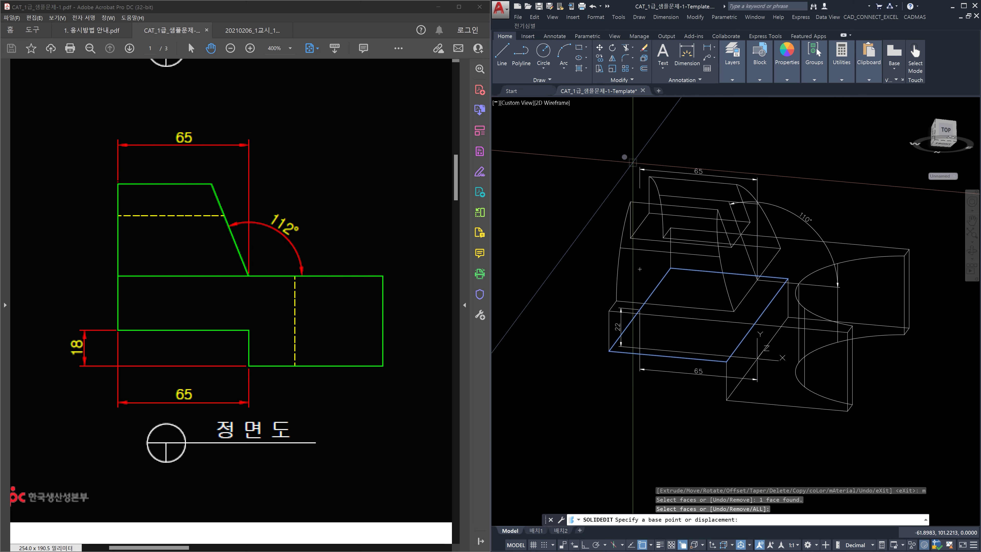
click(559, 182)
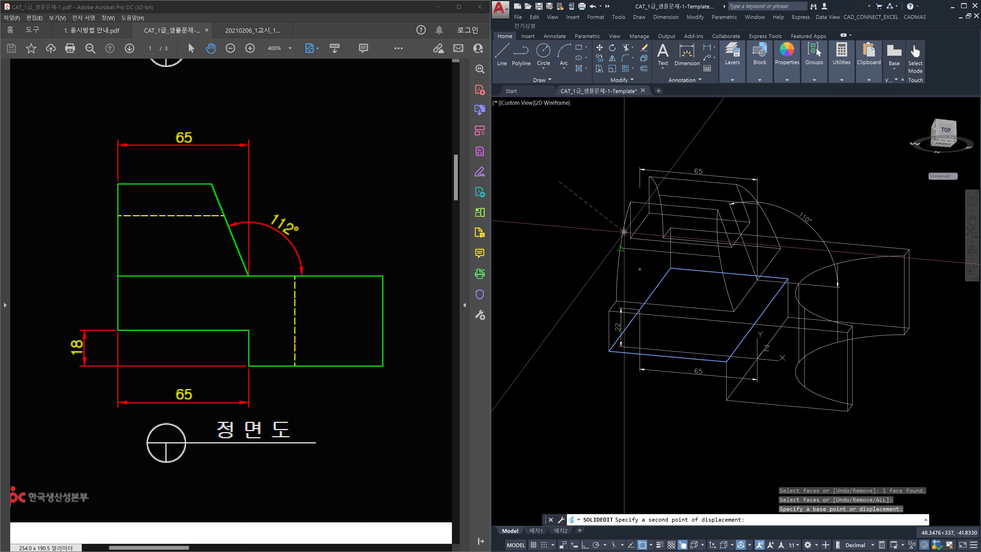
shift+middle_drag(602, 255, 598, 259)
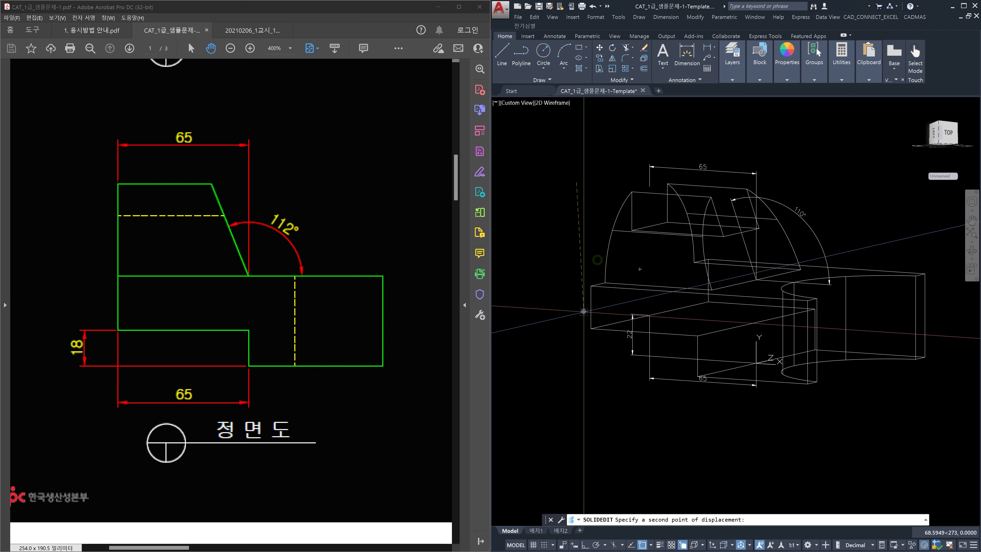
key(F8)
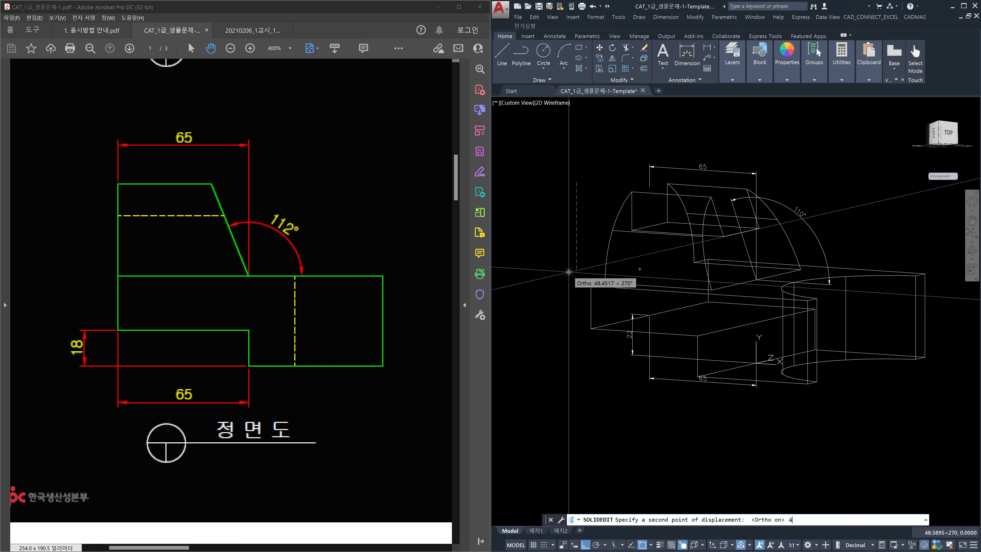
key(Return)
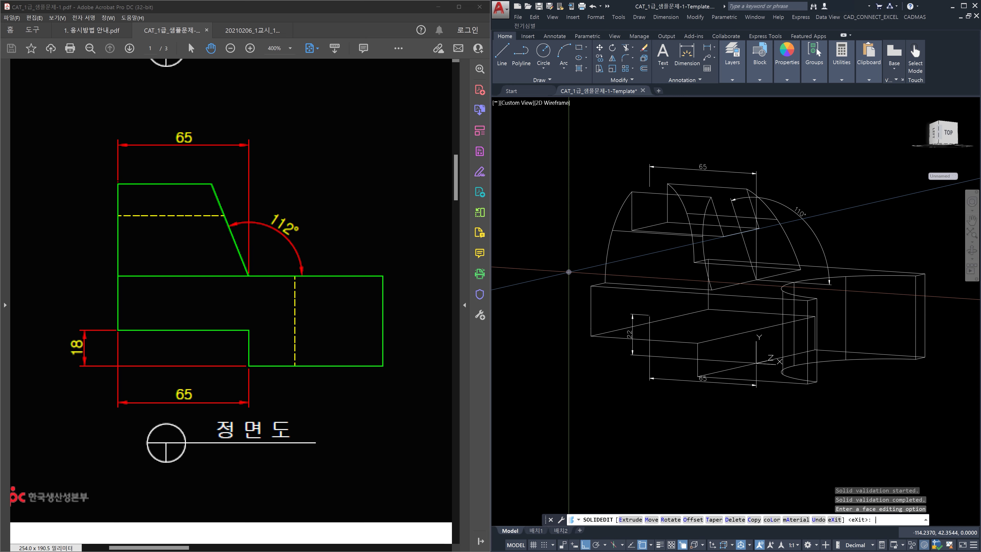
key(Return)
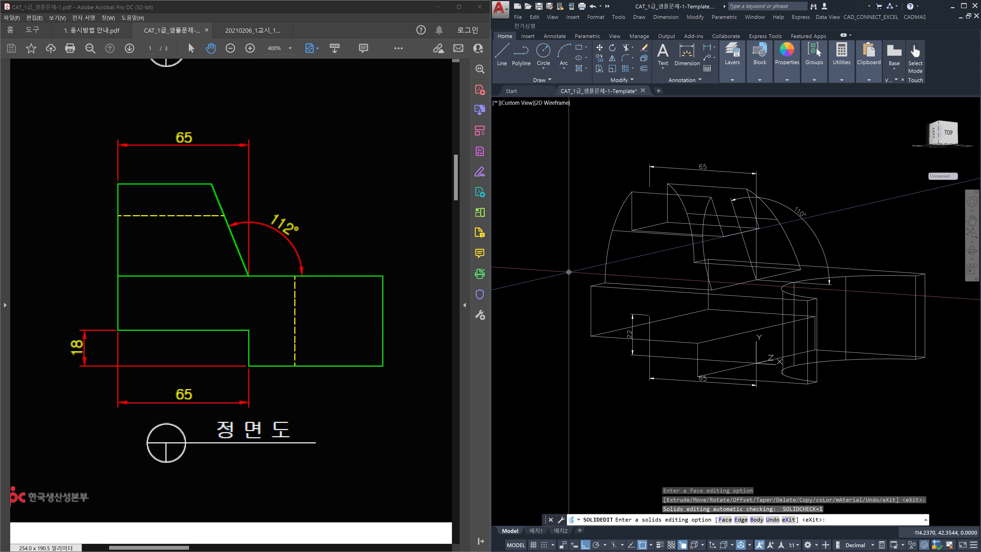
key(Return)
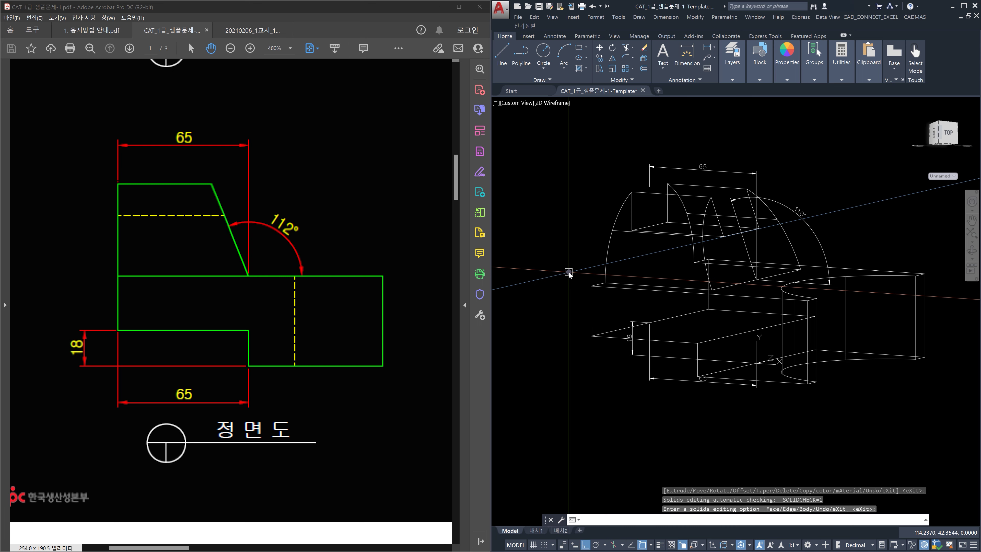
Set up a SOLIDEDIT face taper on the sloped face, with the axis running from its bottom edge's midpoint to the upper notch edge's midpoint.
shift+middle_drag(650, 270, 783, 262)
scroll(783, 263, up, 1)
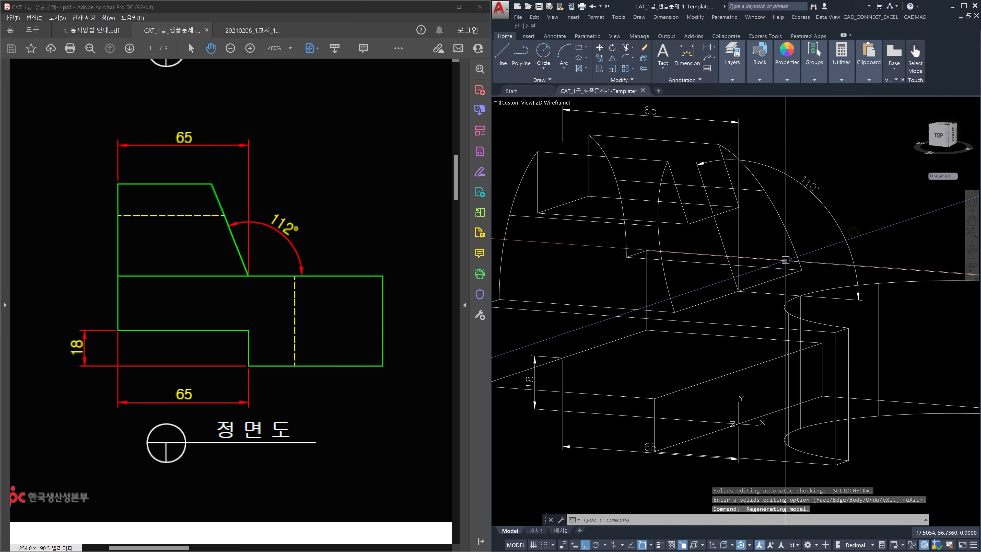
scroll(784, 256, up, 1)
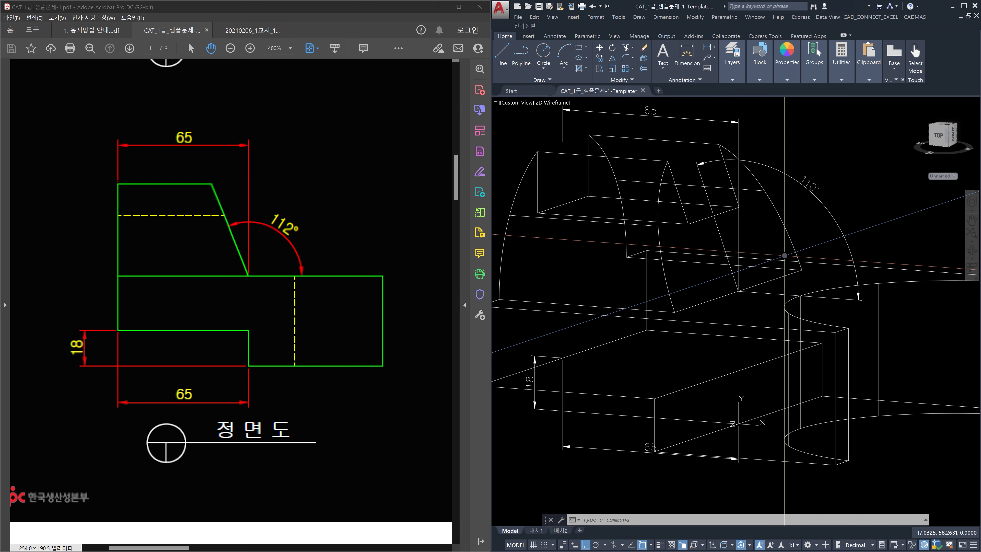
shift+middle_drag(784, 256, 761, 239)
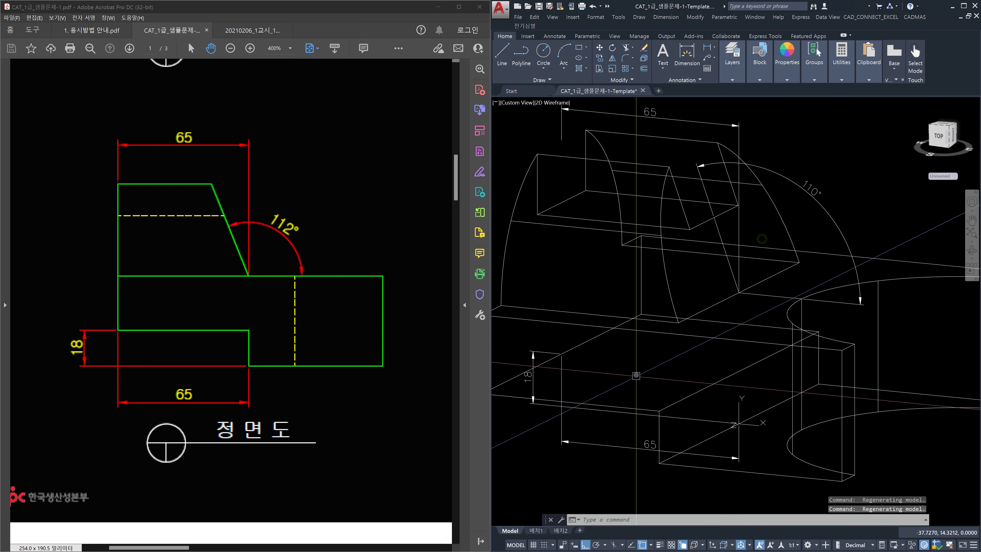
shift+middle_drag(677, 366, 679, 365)
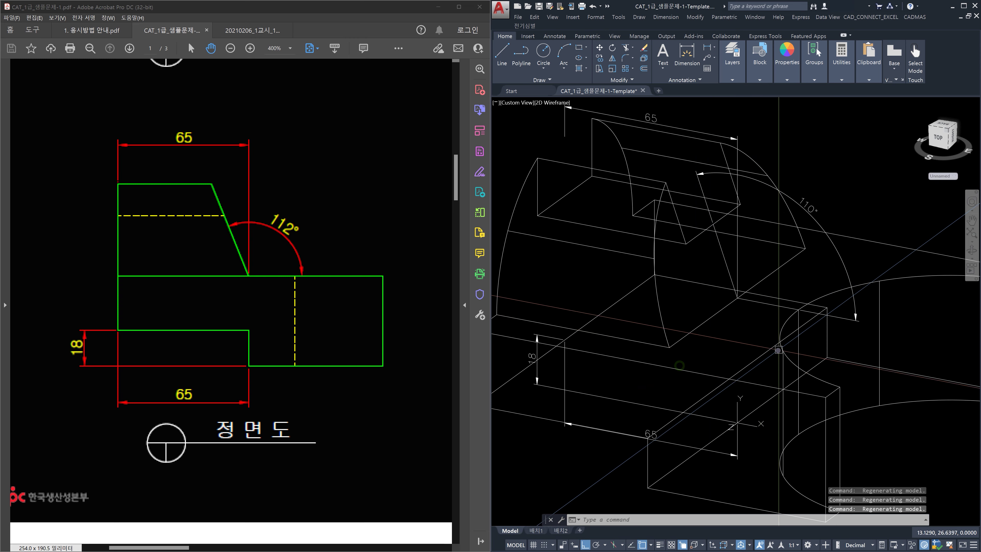
middle_drag(765, 340, 717, 364)
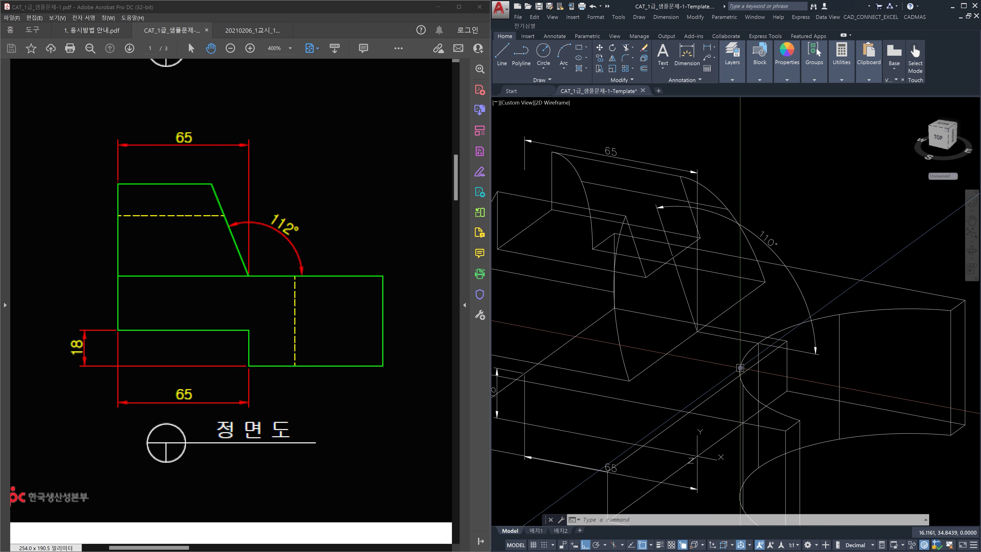
text(solidedi)
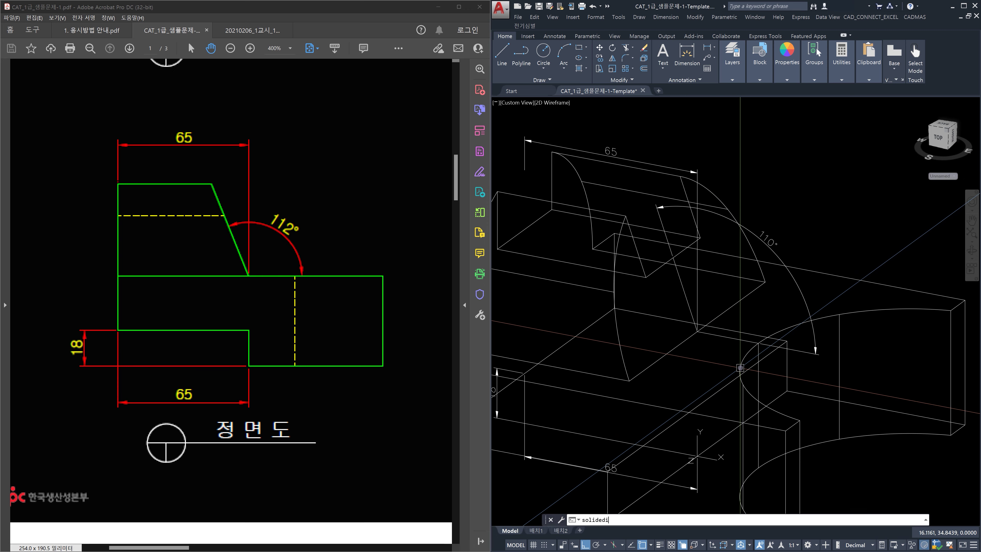
text(t)
key(Return)
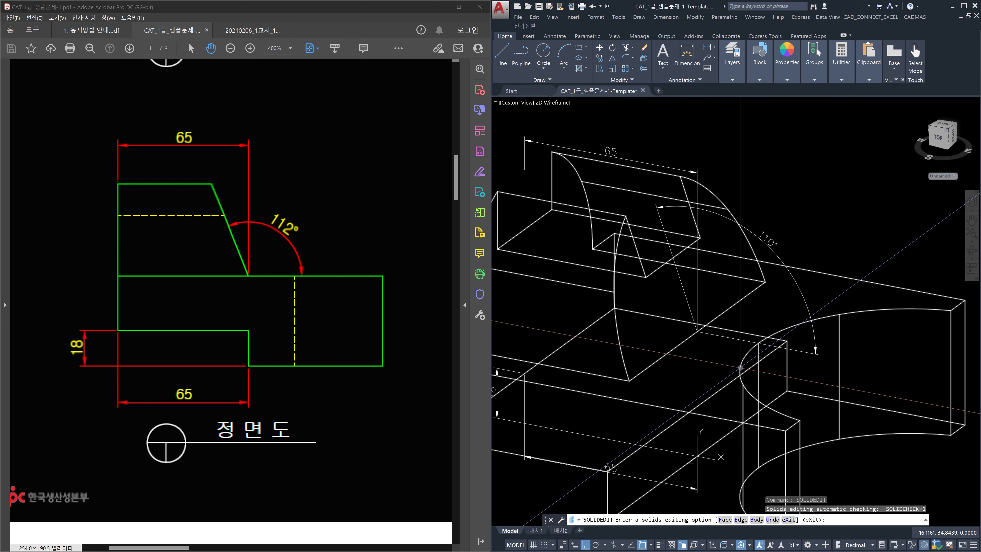
text(f)
key(Return)
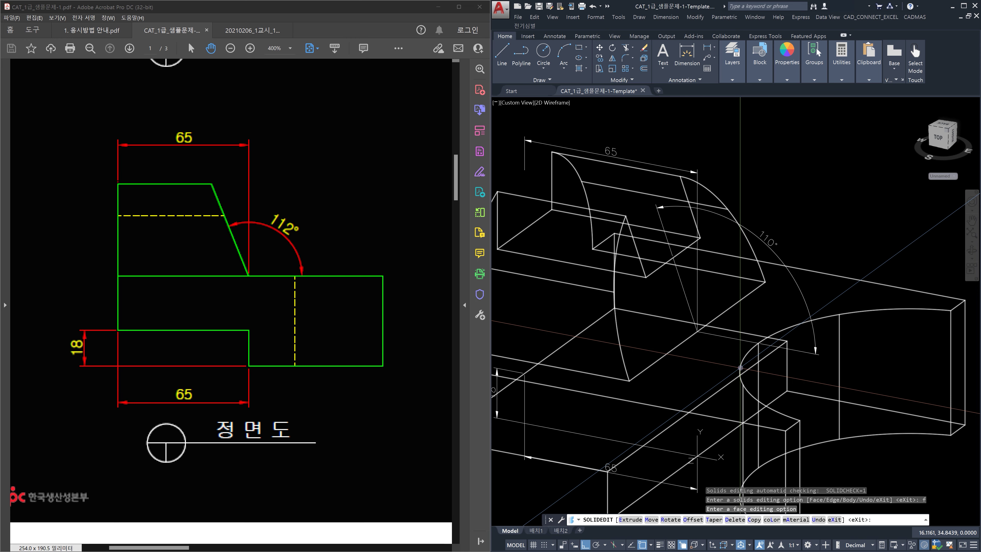
text(t)
key(Return)
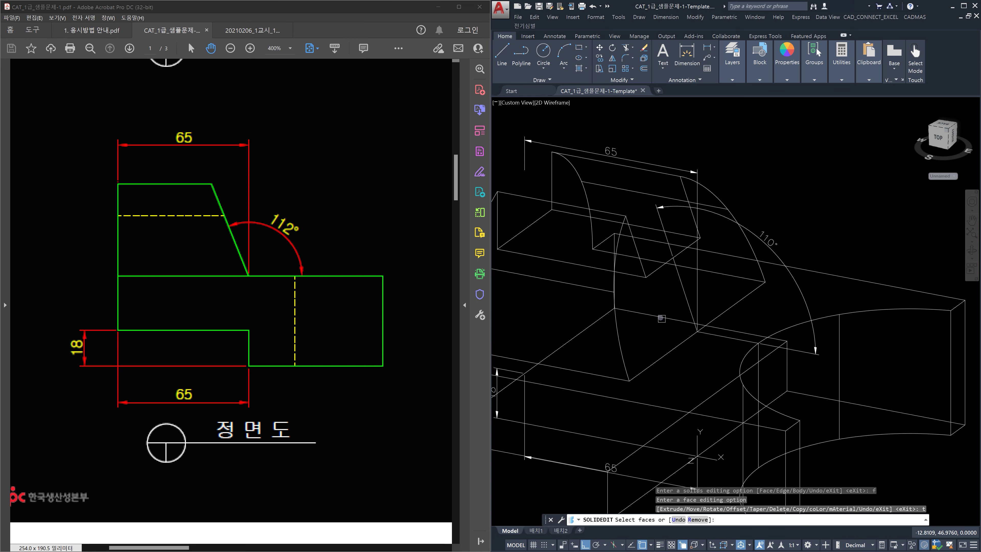
click(659, 302)
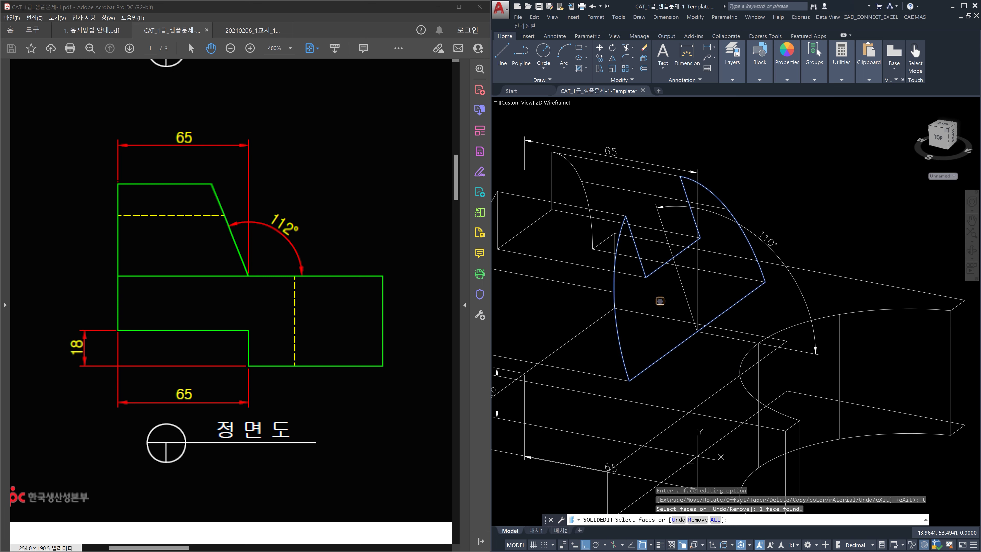
key(Return)
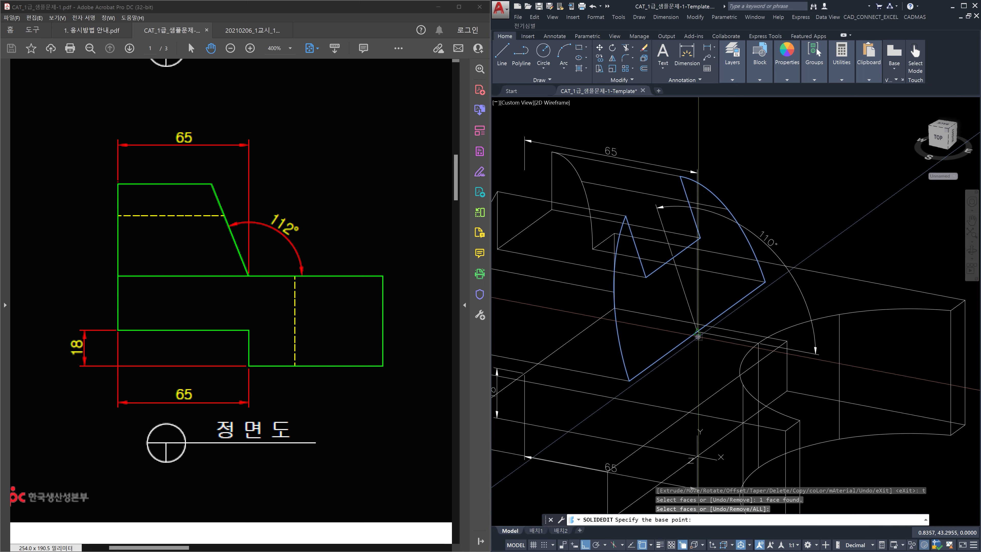
click(694, 335)
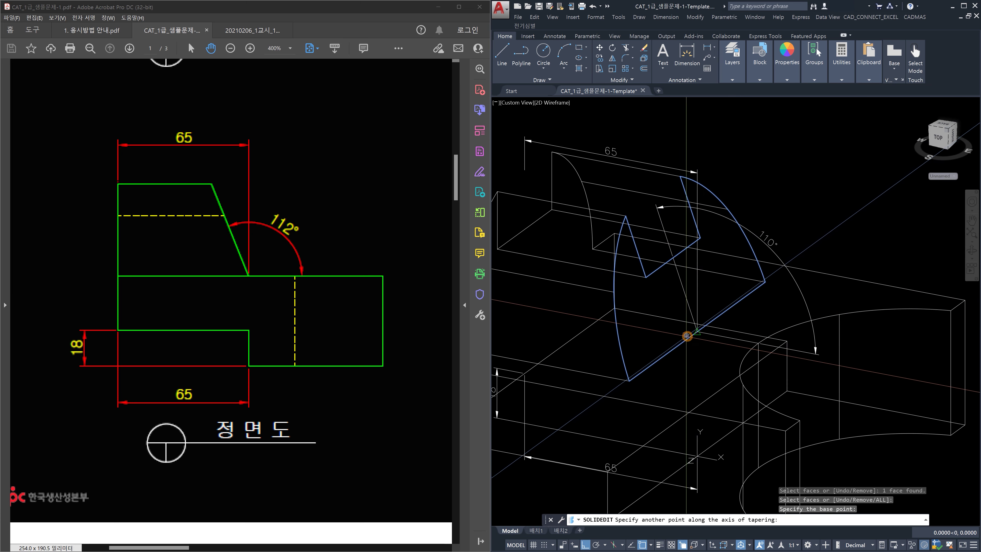
click(677, 255)
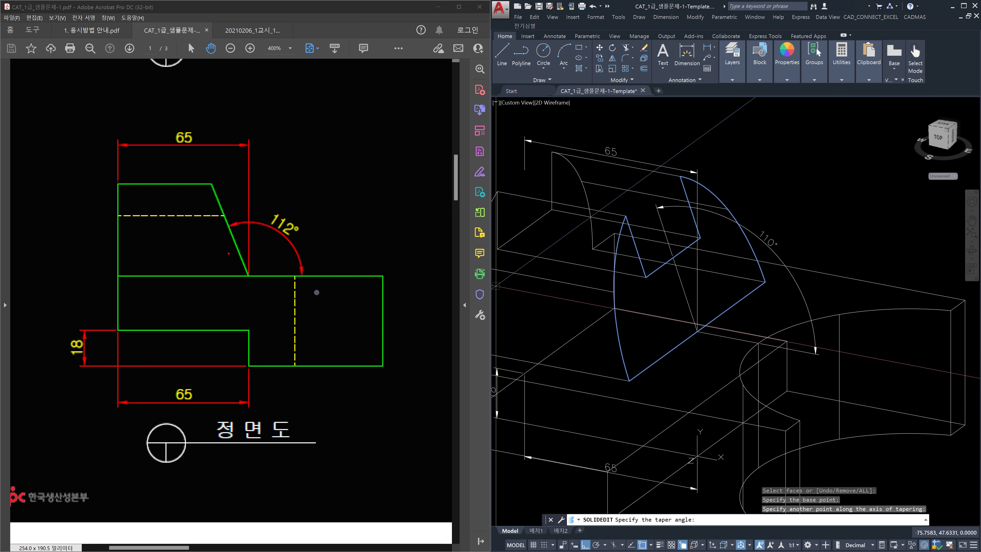
drag(247, 274, 212, 187)
mouse_move(168, 220)
mouse_down()
mouse_move(181, 204)
mouse_move(176, 231)
mouse_up()
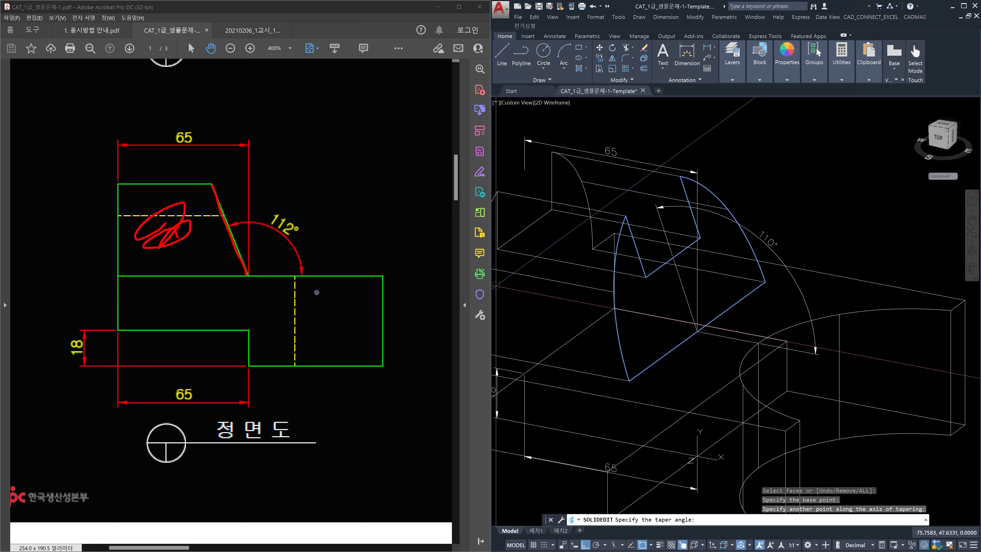
mouse_move(244, 274)
mouse_down()
mouse_move(193, 185)
mouse_move(204, 202)
mouse_up()
mouse_move(199, 166)
mouse_down()
mouse_move(210, 174)
mouse_move(221, 158)
mouse_up()
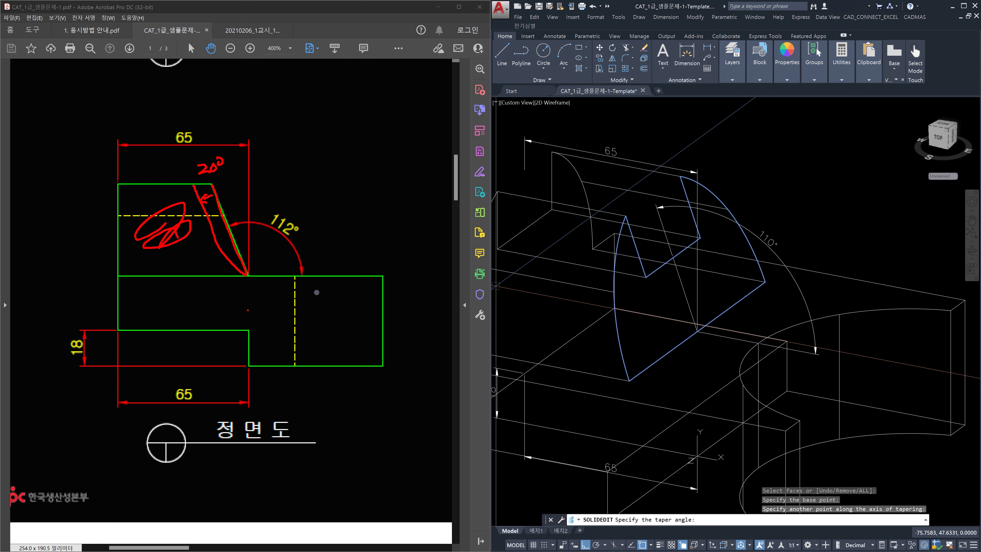
mouse_move(194, 165)
mouse_down()
mouse_move(211, 159)
mouse_move(210, 173)
mouse_up()
mouse_move(236, 177)
mouse_down()
mouse_move(243, 258)
mouse_move(242, 180)
mouse_move(238, 196)
mouse_up()
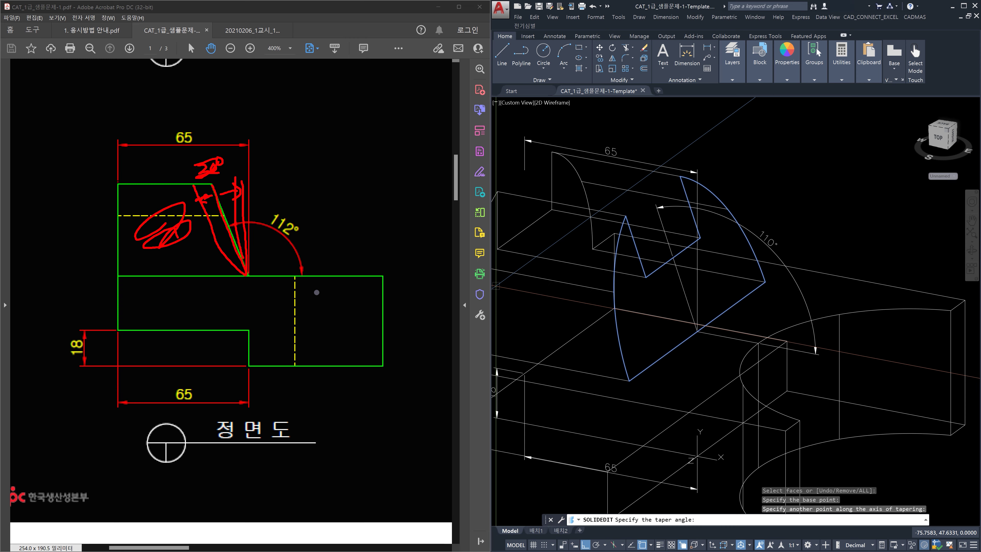
drag(157, 165, 171, 162)
drag(166, 151, 165, 169)
mouse_move(245, 194)
mouse_down()
mouse_move(221, 185)
mouse_move(227, 193)
mouse_up()
drag(240, 156, 263, 152)
key(Escape)
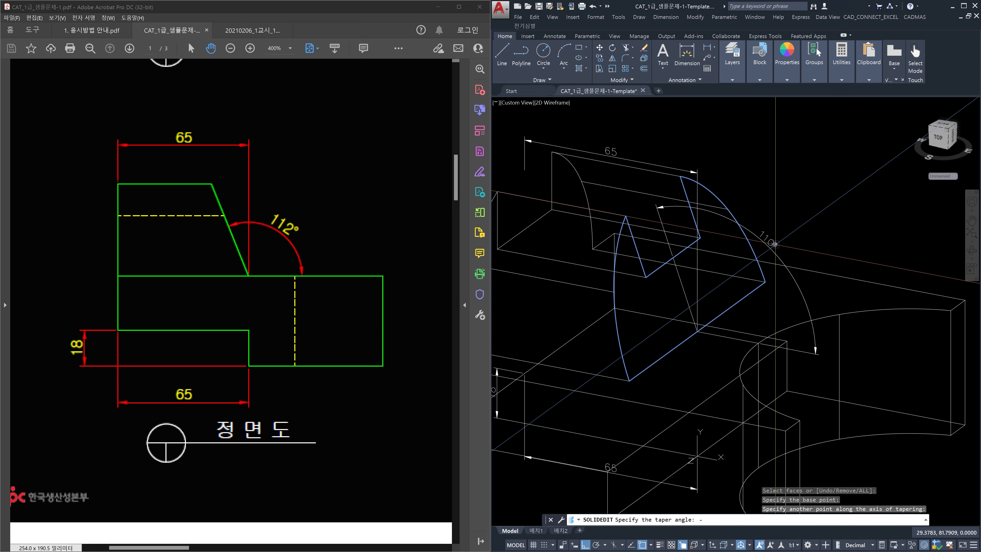
Try a taper angle of 2 on the sloped face and leave SOLIDEDIT.
text(2)
key(Return)
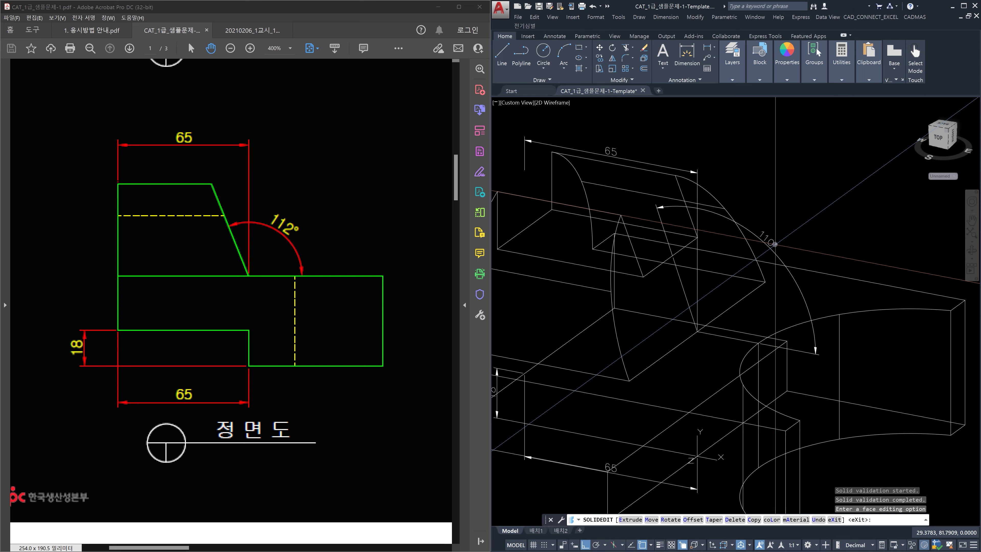
key(Return)
key(Return)
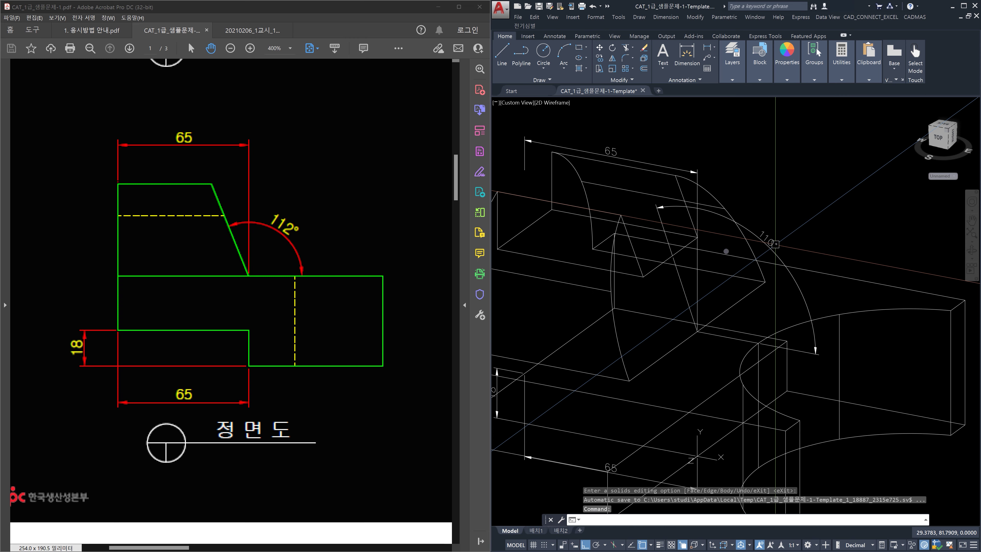
Draw a check line up the tapered face from its bottom edge's midpoint to the upper notch edge's midpoint.
click(769, 237)
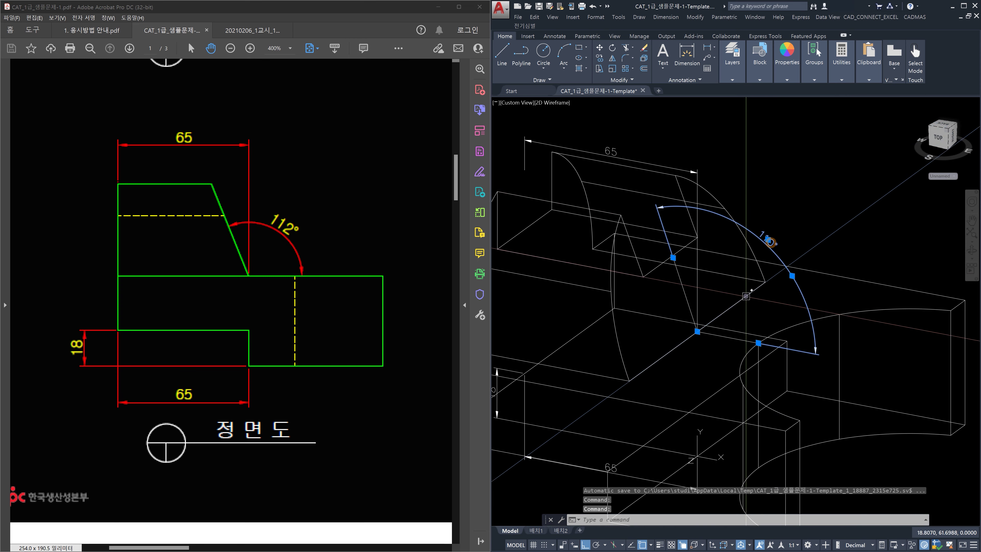
key(Escape)
scroll(684, 275, up, 2)
click(680, 287)
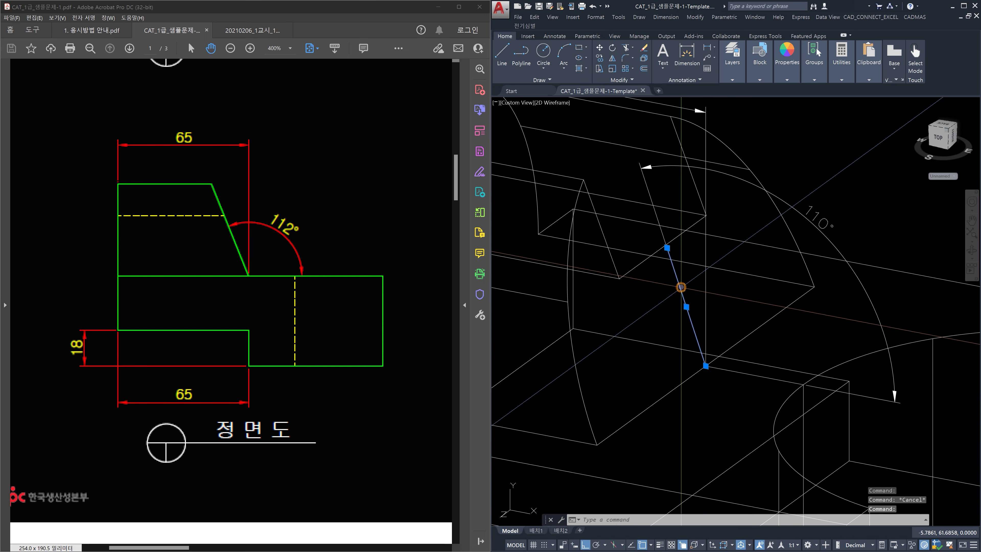
key(Escape)
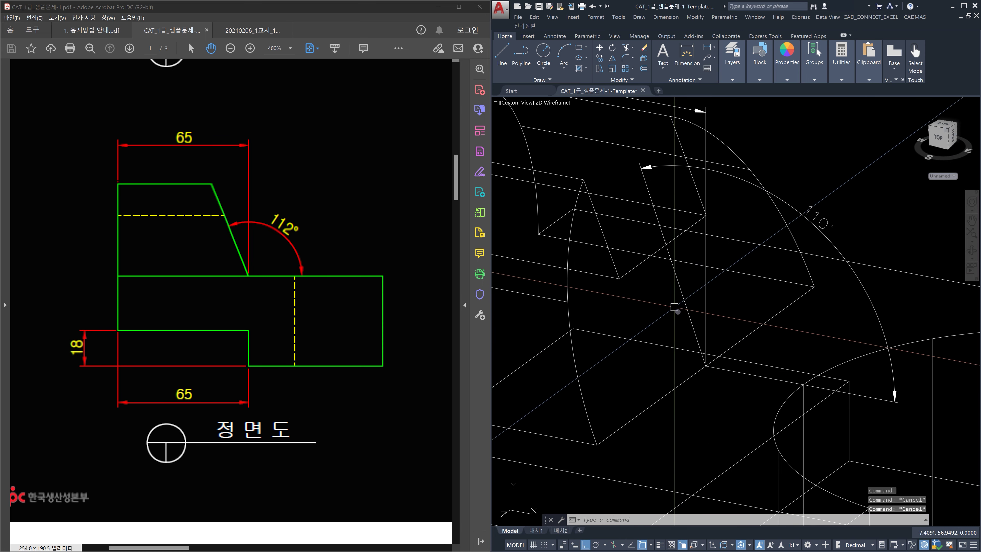
text(l)
key(Return)
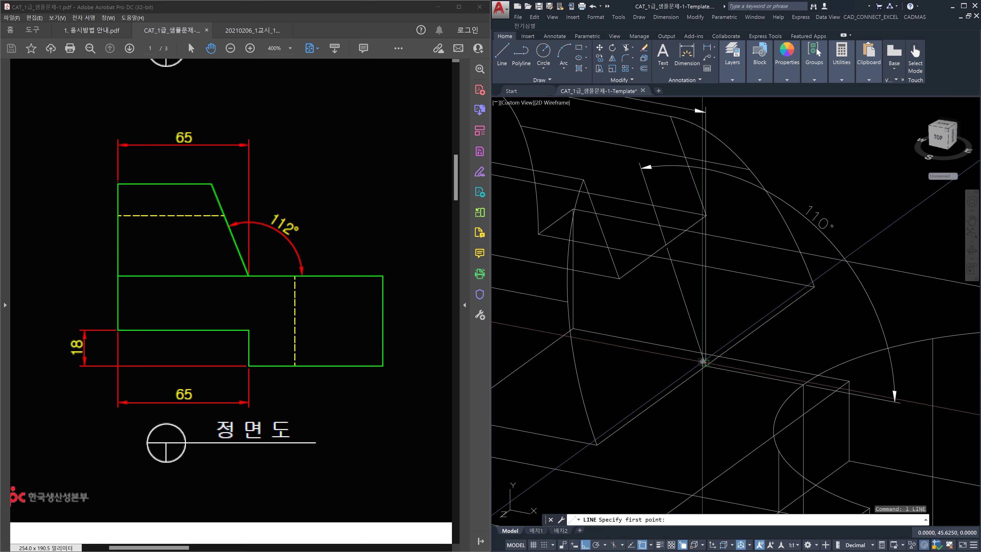
click(704, 365)
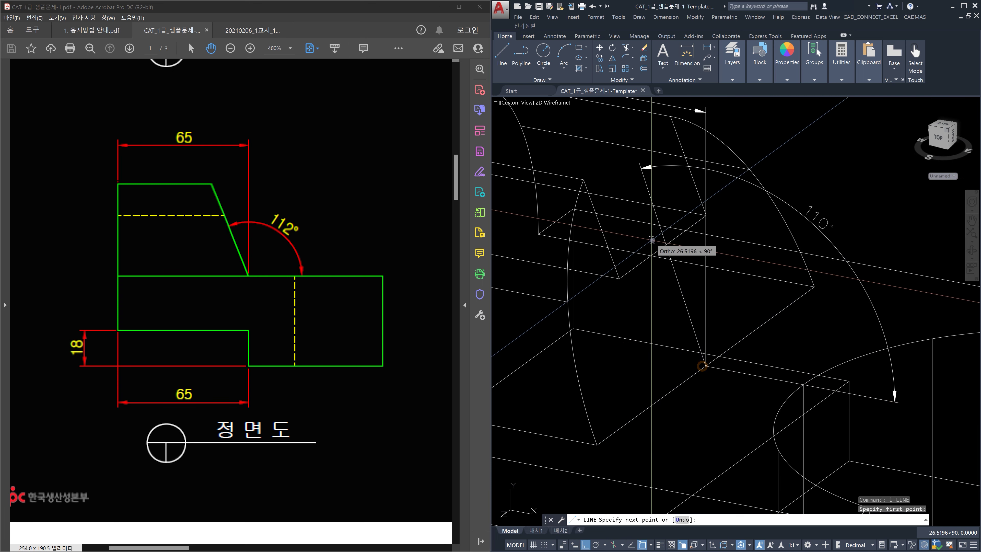
click(657, 246)
key(Escape)
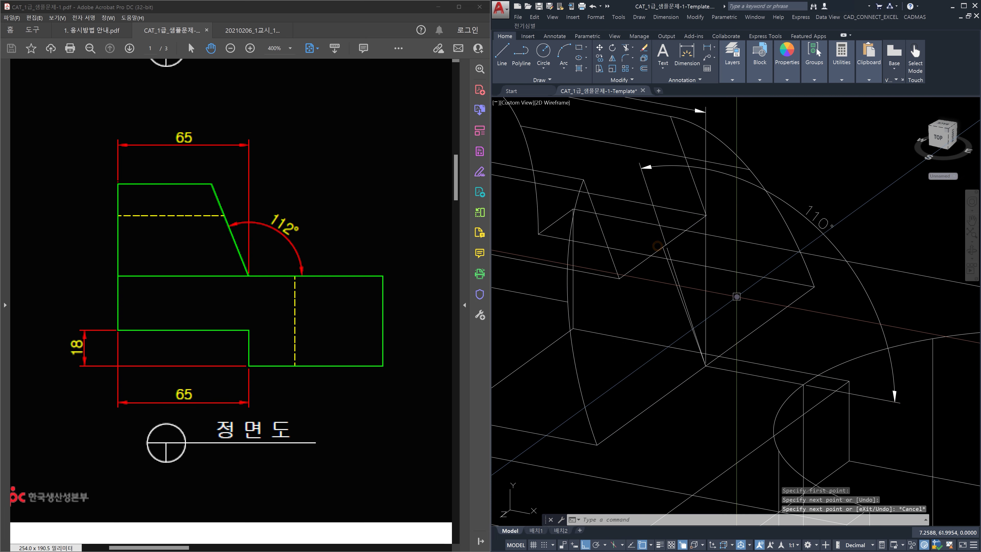
Add an angular dimension between the new slope check line and the horizontal helper line, placing its arc outside the existing angle dimension.
text(dan)
key(Return)
scroll(701, 307, up, 4)
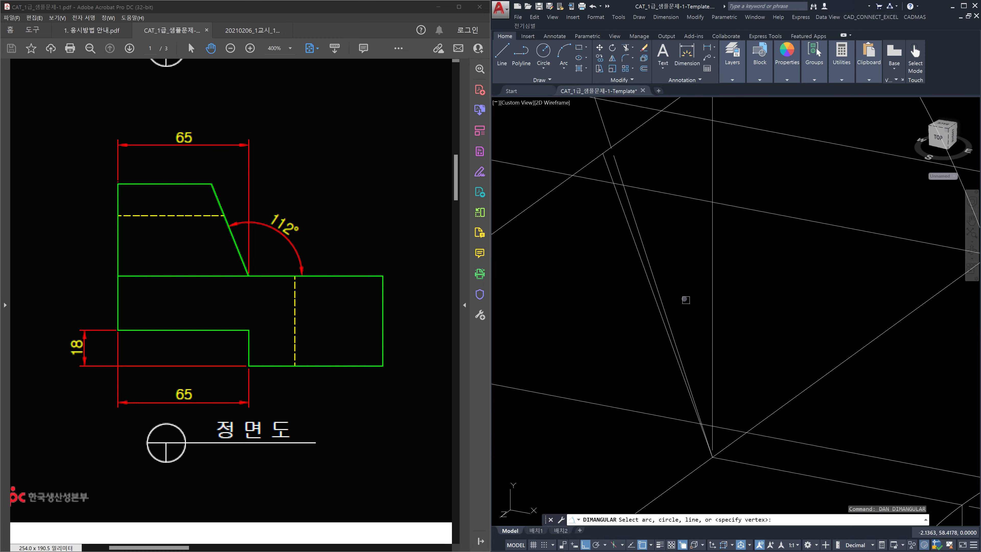
click(637, 251)
scroll(687, 344, down, 4)
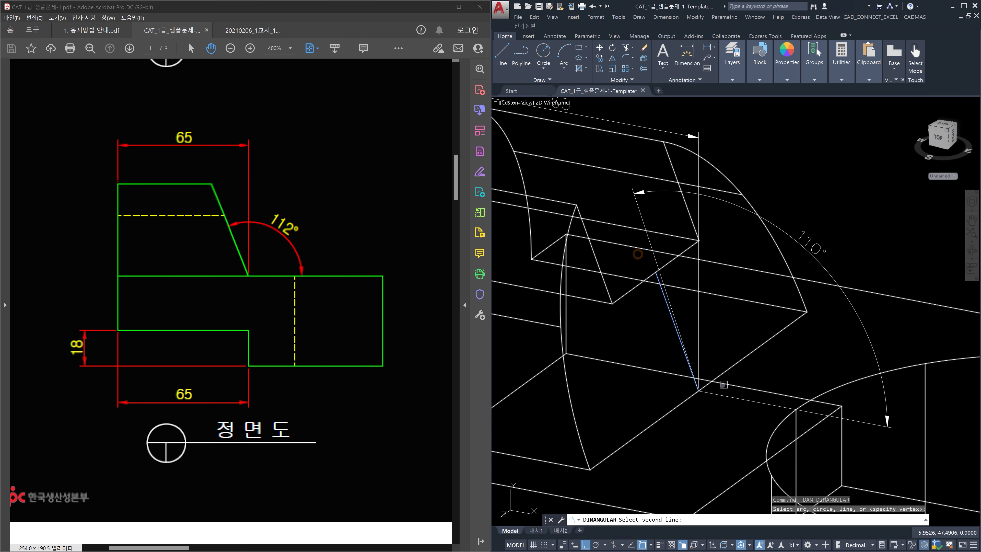
click(725, 394)
click(838, 221)
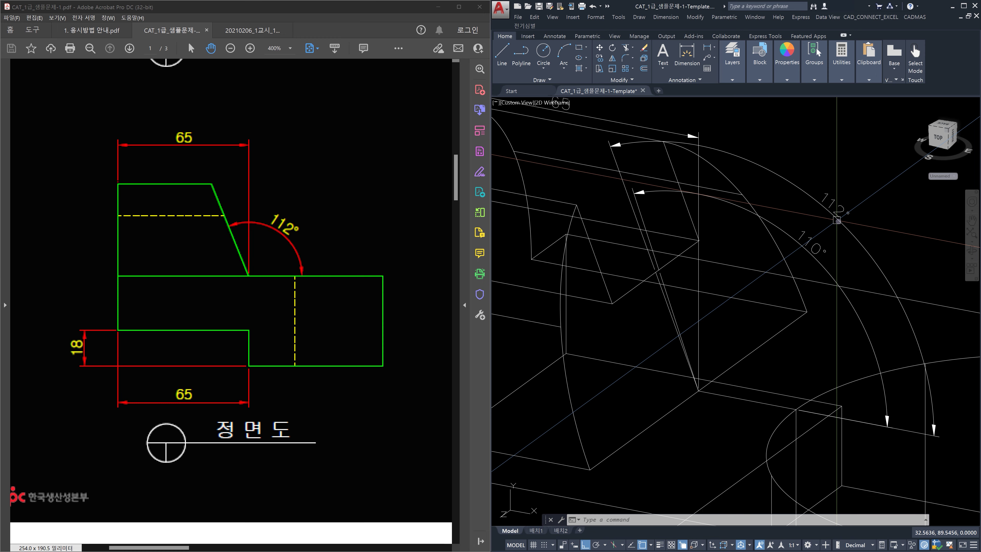
Undo the new angular dimension, the slope check line and the face taper.
key(ctrl+z)
key(ctrl+z)
key(ctrl+z)
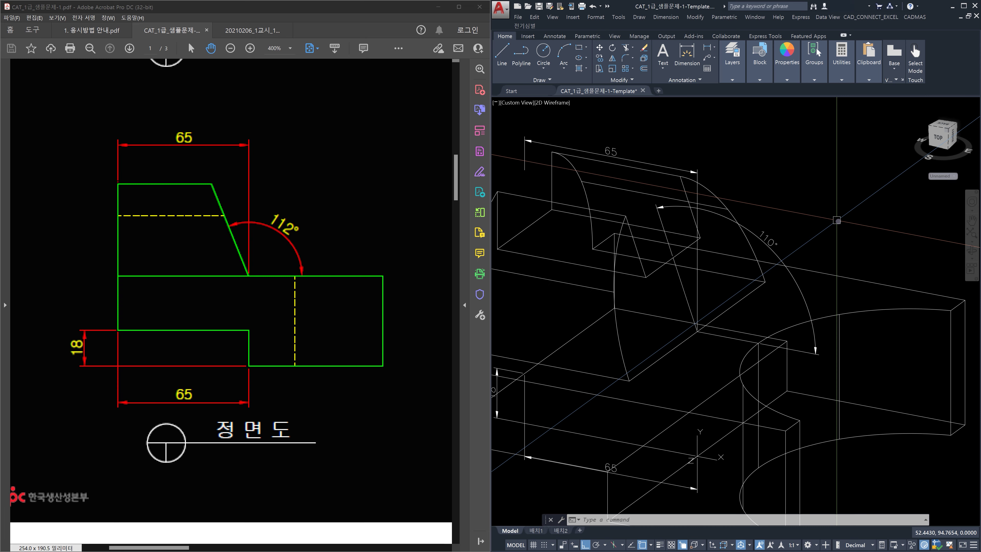
Start a SOLIDEDIT face rotation with the sloped notched face selected.
scroll(836, 220, down, 4)
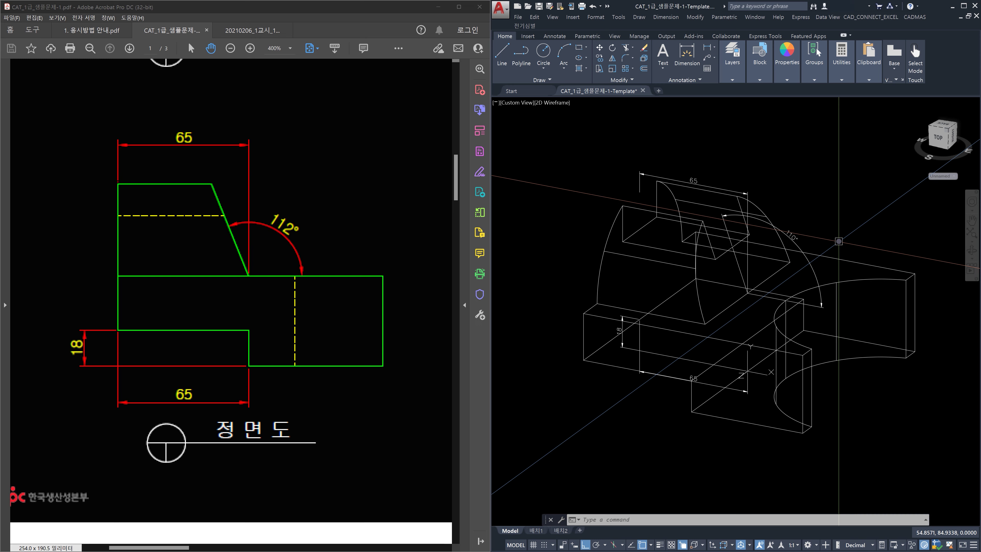
text(soli)
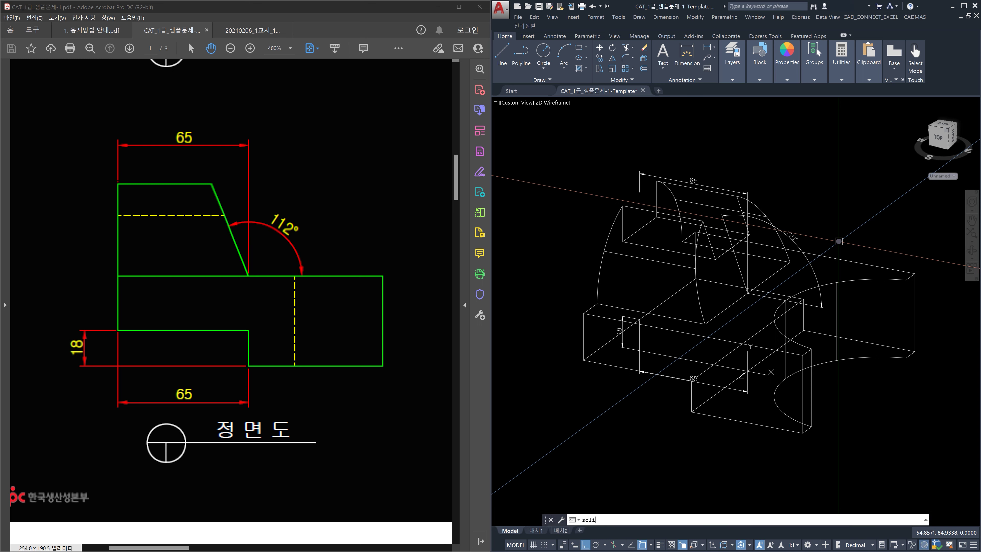
text(dedit)
key(Return)
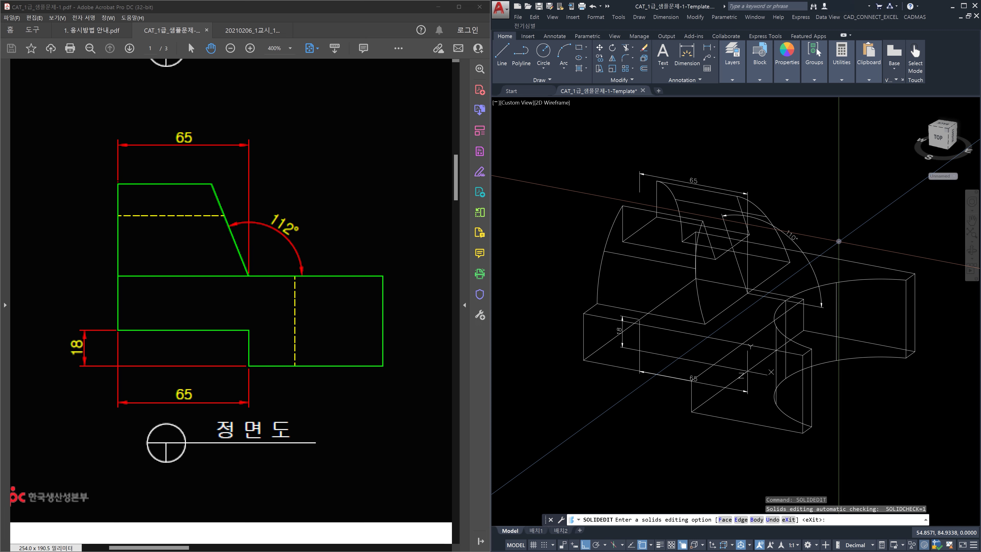
text(f)
key(Return)
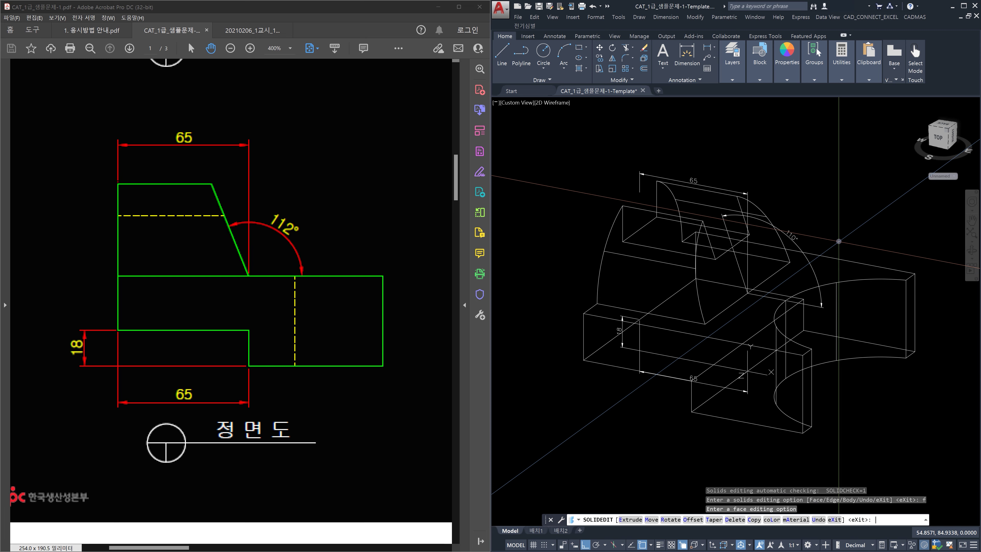
text(r)
key(Return)
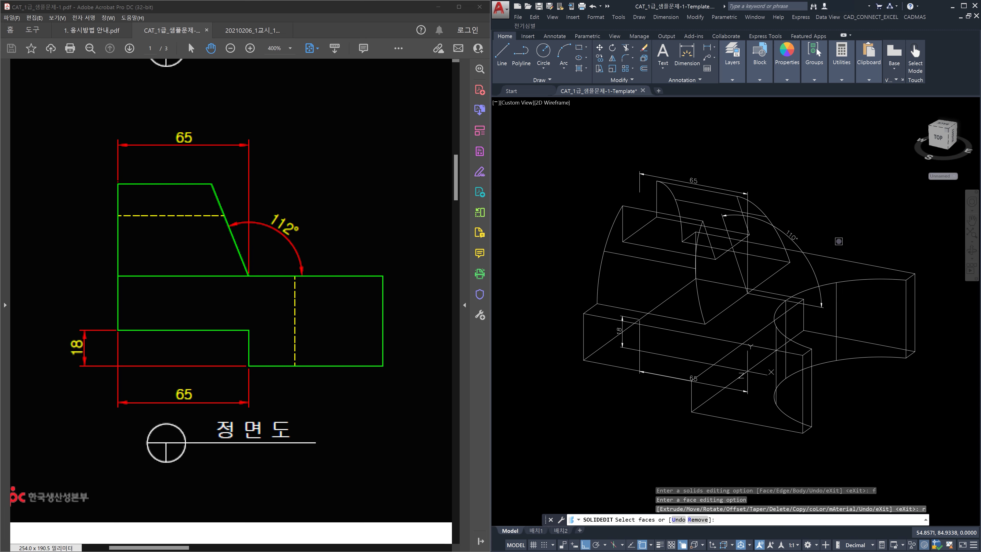
click(722, 299)
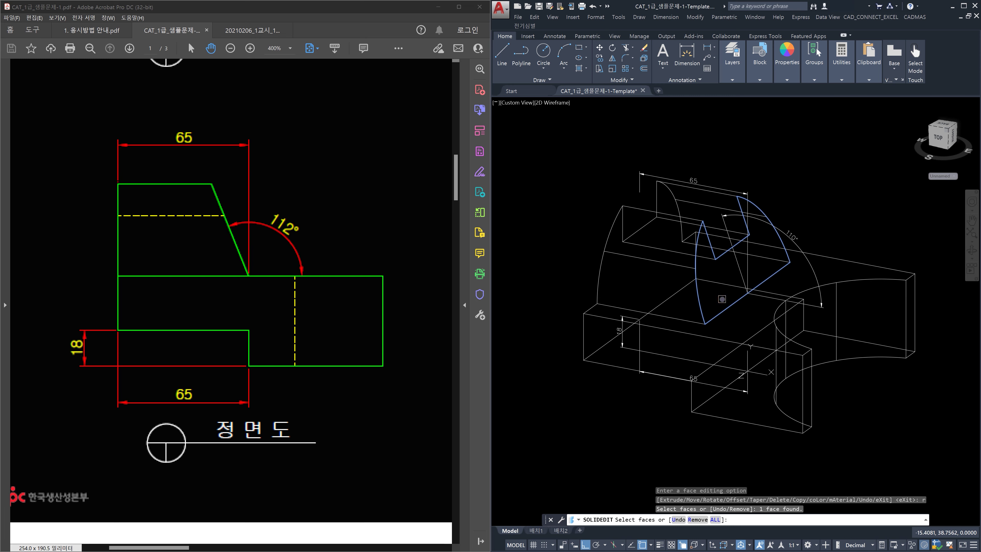
key(Return)
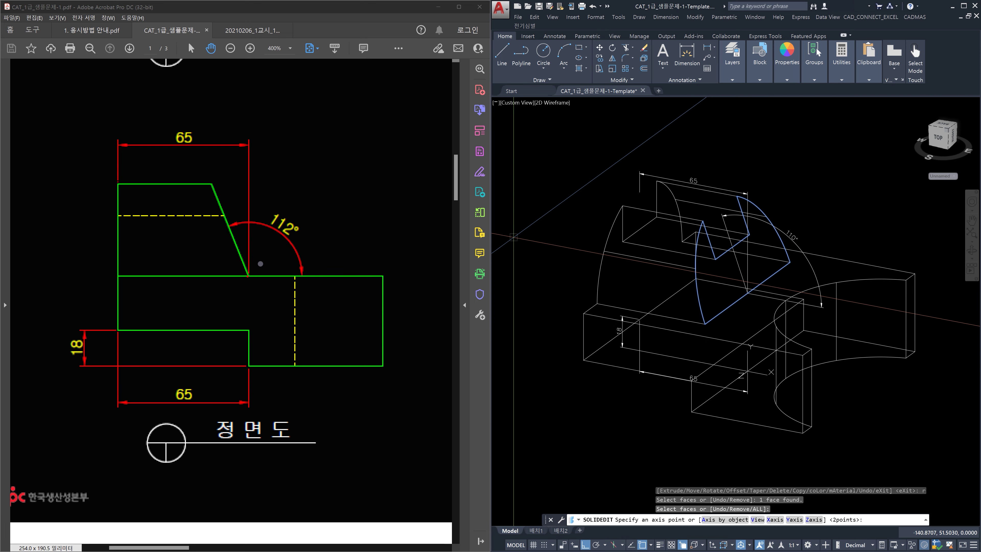
drag(248, 276, 212, 186)
mouse_move(248, 275)
mouse_down()
mouse_move(187, 179)
mouse_move(214, 208)
mouse_up()
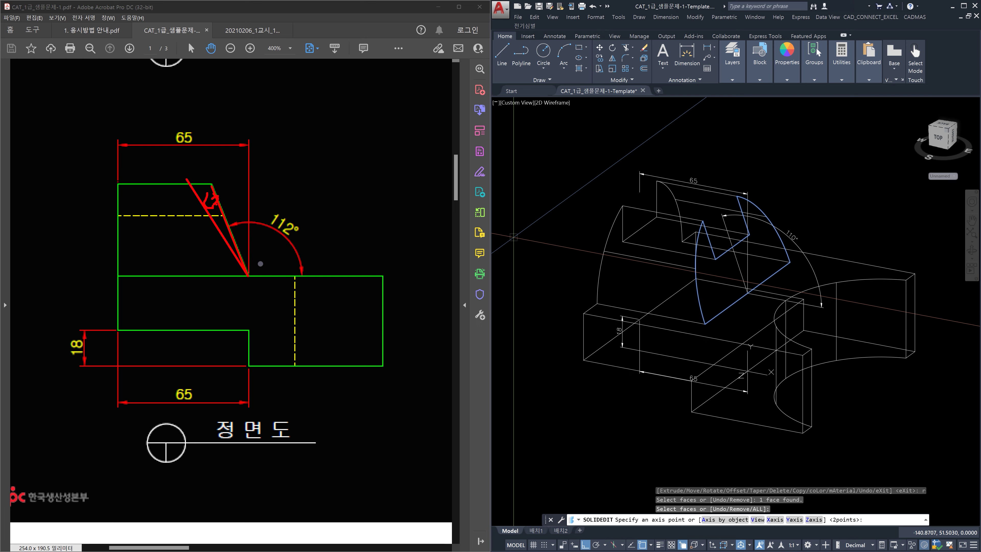
drag(248, 276, 216, 202)
drag(247, 275, 181, 170)
click(199, 181)
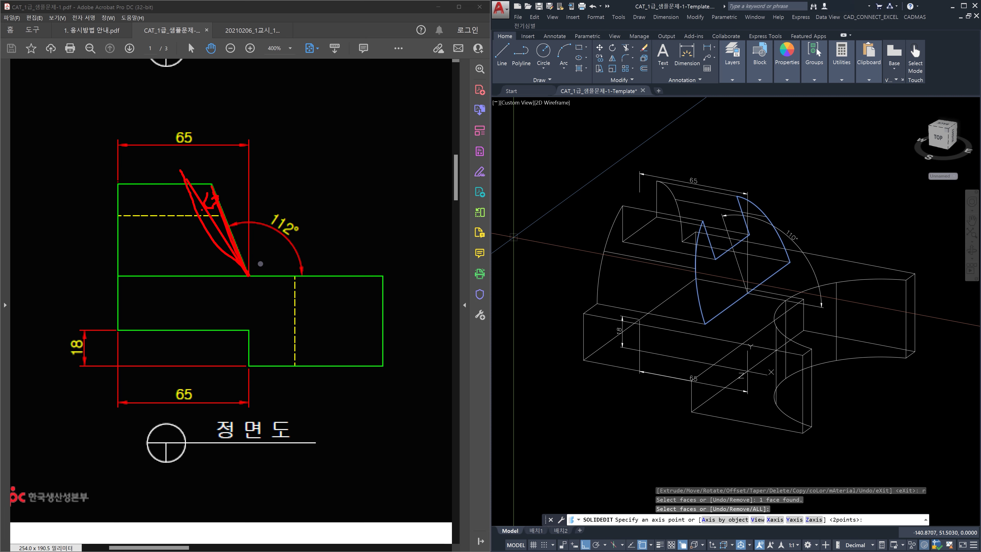
key(Escape)
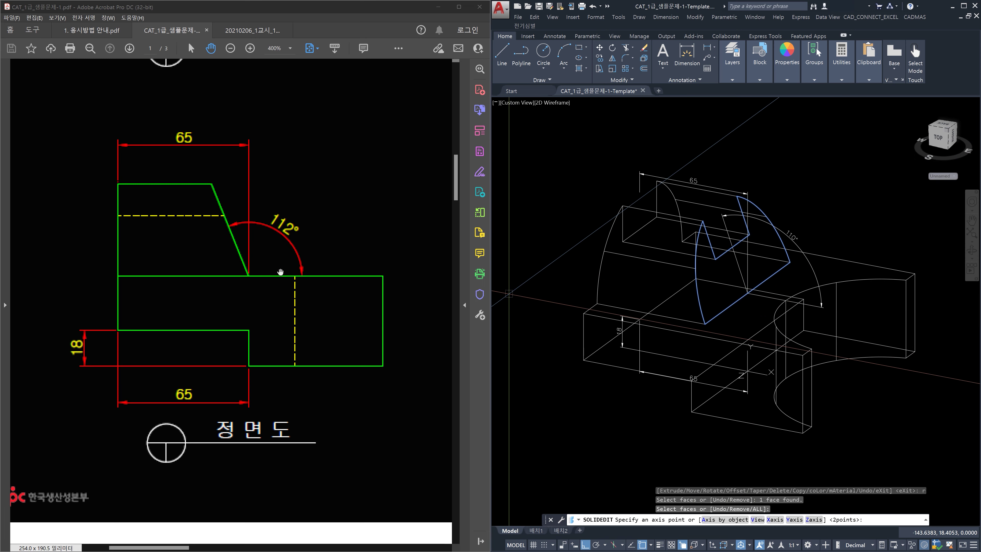
mouse_move(253, 286)
mouse_down()
mouse_move(251, 260)
mouse_move(254, 279)
mouse_up()
drag(705, 324, 780, 269)
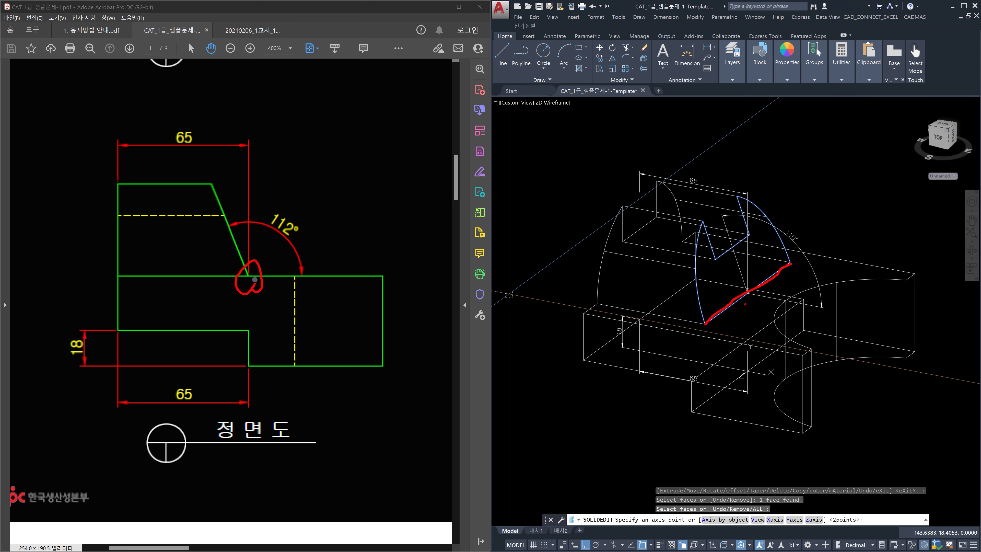
shift+drag(705, 324, 791, 262)
mouse_move(715, 327)
mouse_down()
mouse_move(701, 314)
mouse_move(710, 328)
mouse_up()
mouse_move(798, 271)
mouse_down()
mouse_move(784, 268)
mouse_move(792, 270)
mouse_up()
drag(687, 296, 686, 307)
drag(795, 277, 811, 282)
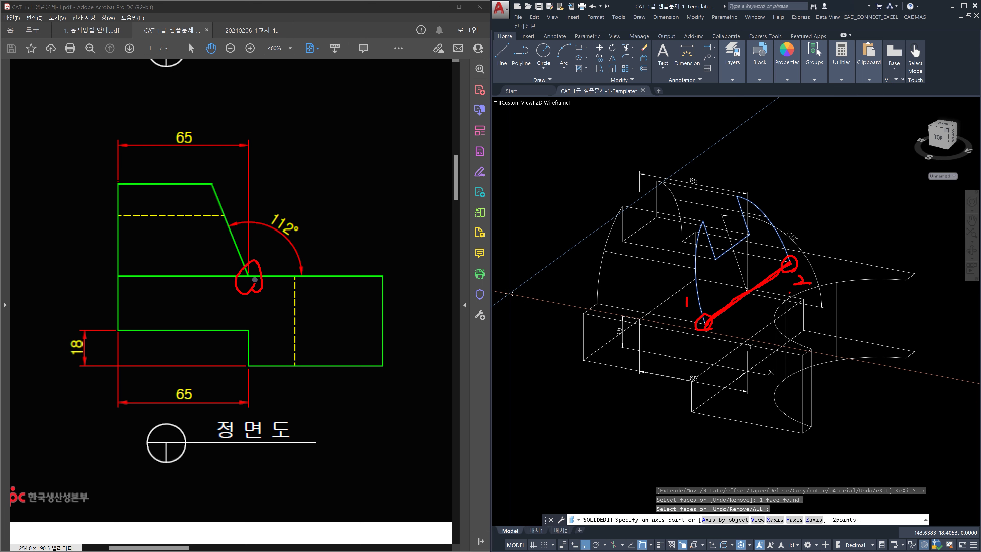
drag(789, 285, 783, 304)
drag(690, 299, 709, 307)
mouse_move(690, 311)
mouse_down()
mouse_move(674, 304)
mouse_move(680, 309)
mouse_up()
mouse_move(816, 277)
mouse_down()
mouse_move(801, 271)
mouse_move(804, 282)
mouse_up()
mouse_move(646, 397)
mouse_down()
mouse_move(769, 316)
mouse_move(764, 329)
mouse_up()
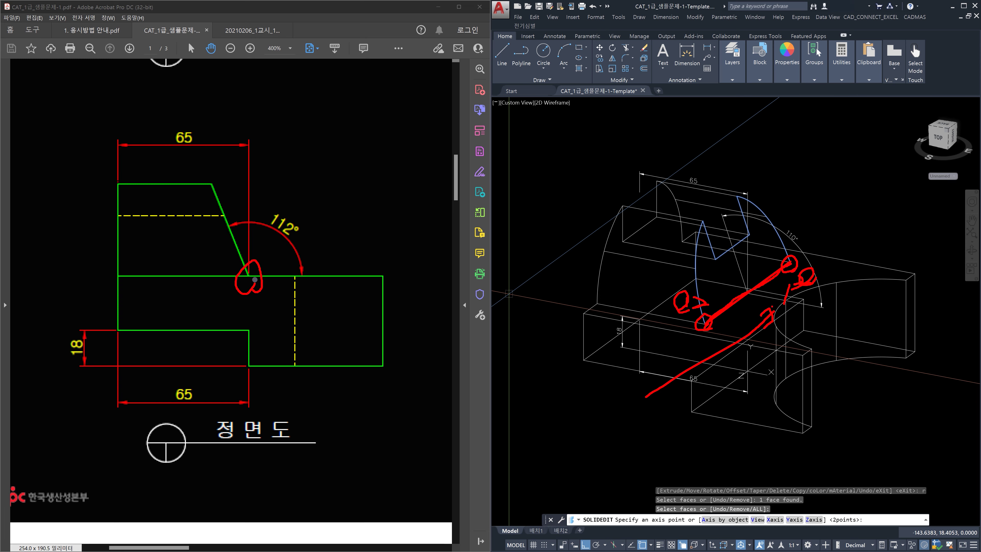
mouse_move(838, 228)
mouse_down()
mouse_move(746, 304)
mouse_move(764, 307)
mouse_up()
mouse_move(742, 273)
mouse_down()
mouse_move(720, 270)
mouse_move(709, 284)
mouse_move(718, 289)
mouse_up()
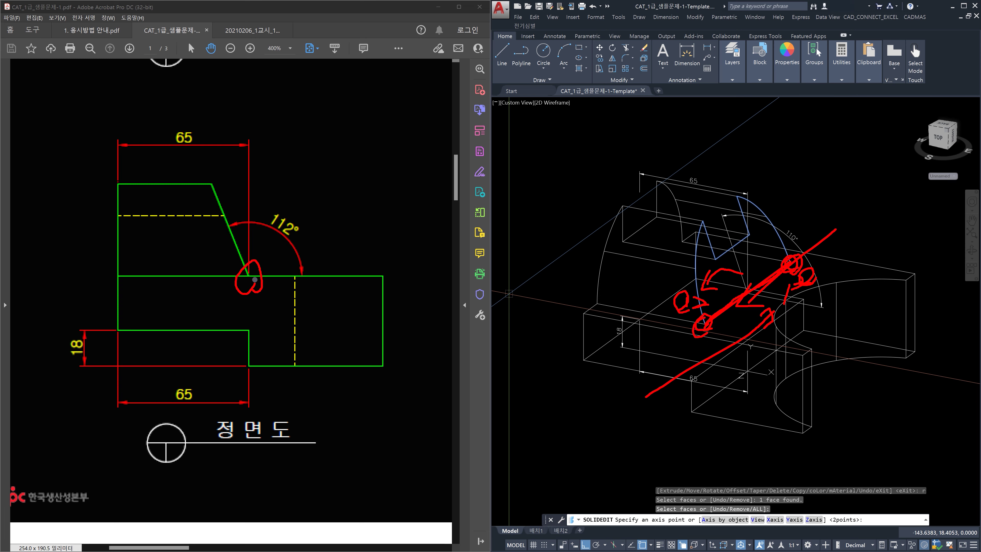
drag(623, 409, 773, 316)
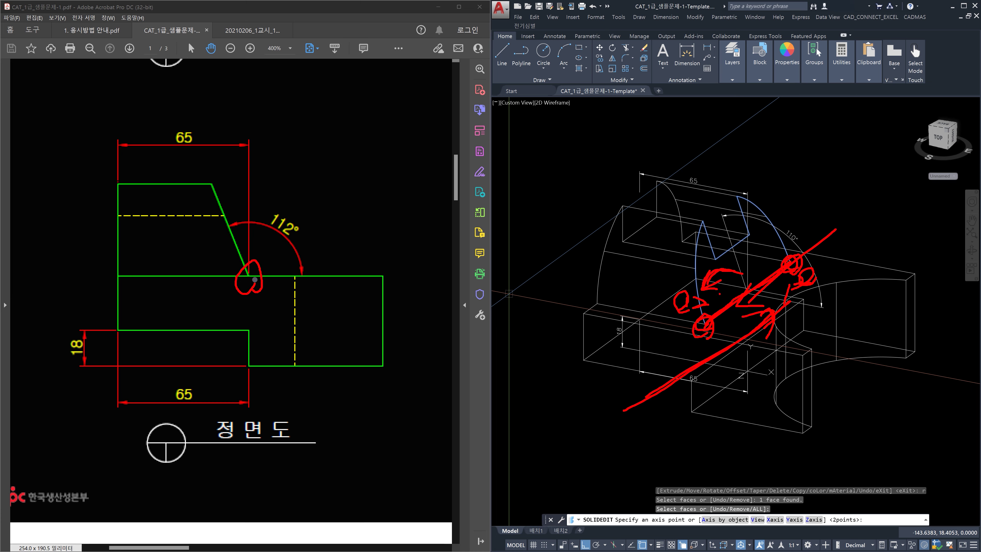
key(Escape)
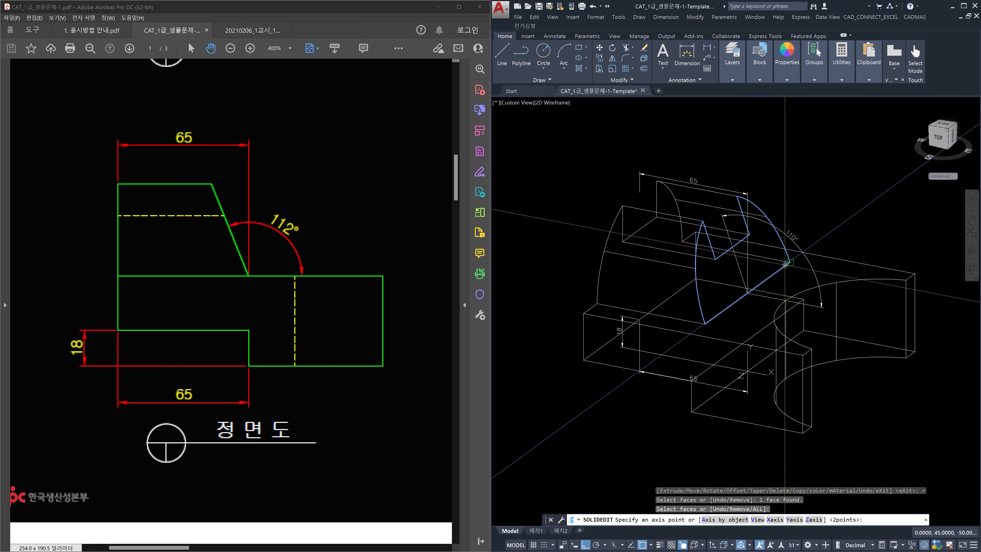
Try rotating the sloped face about its bottom edge with the axis running from far to near end, undo it and leave SOLIDEDIT.
click(790, 261)
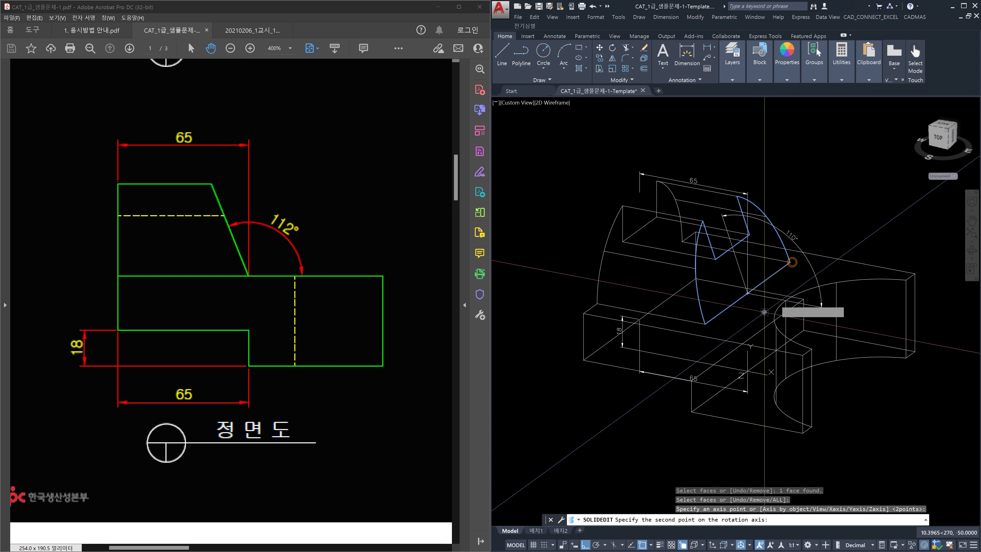
click(705, 324)
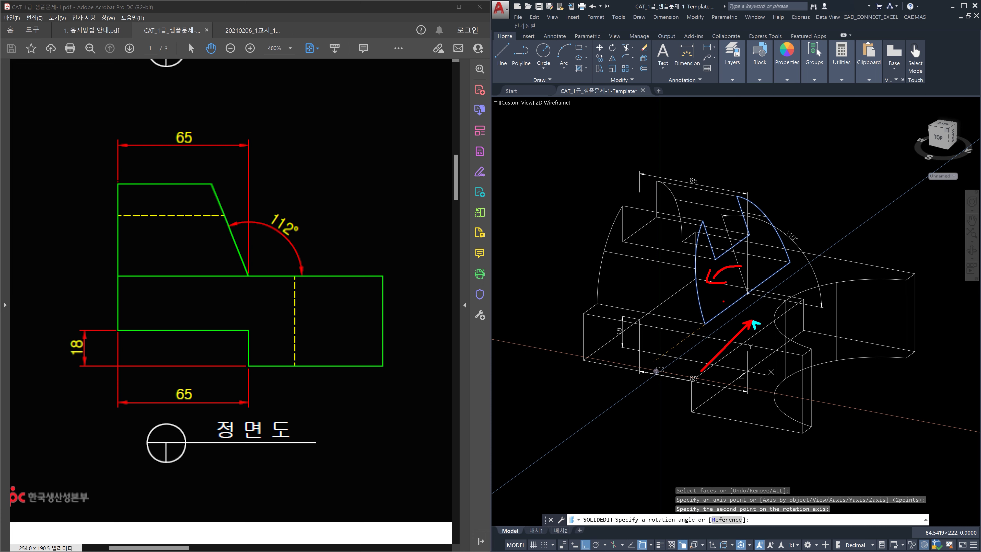
key(Escape)
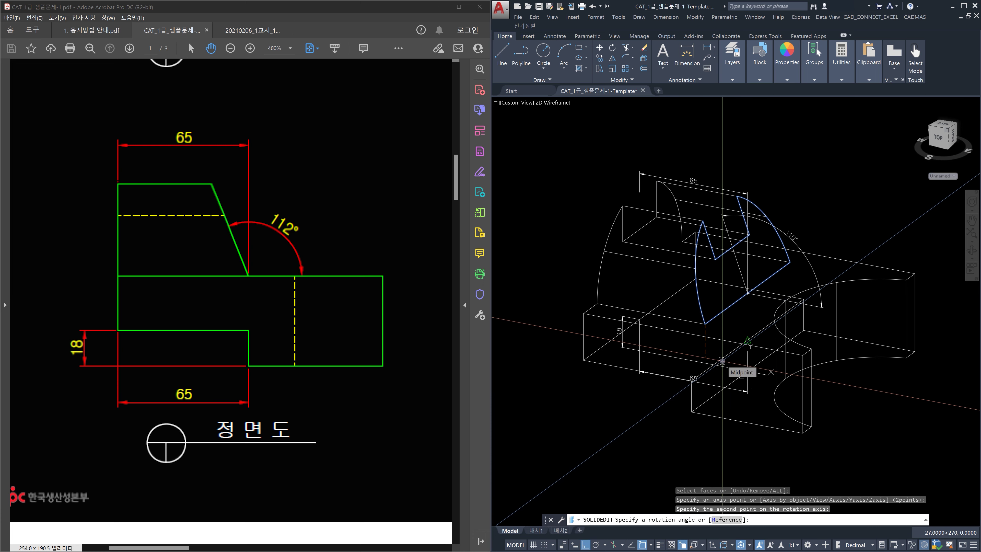
key(Return)
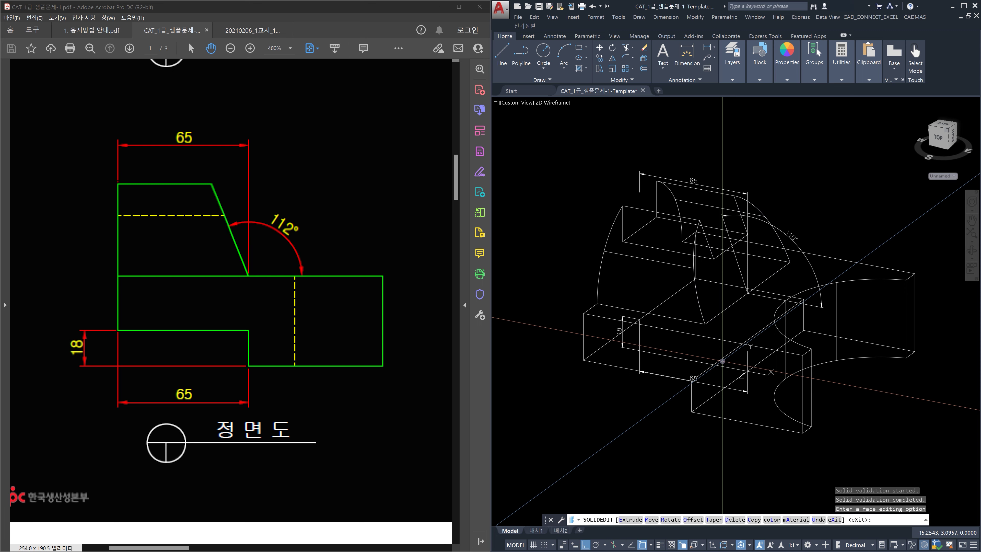
key(ctrl+z)
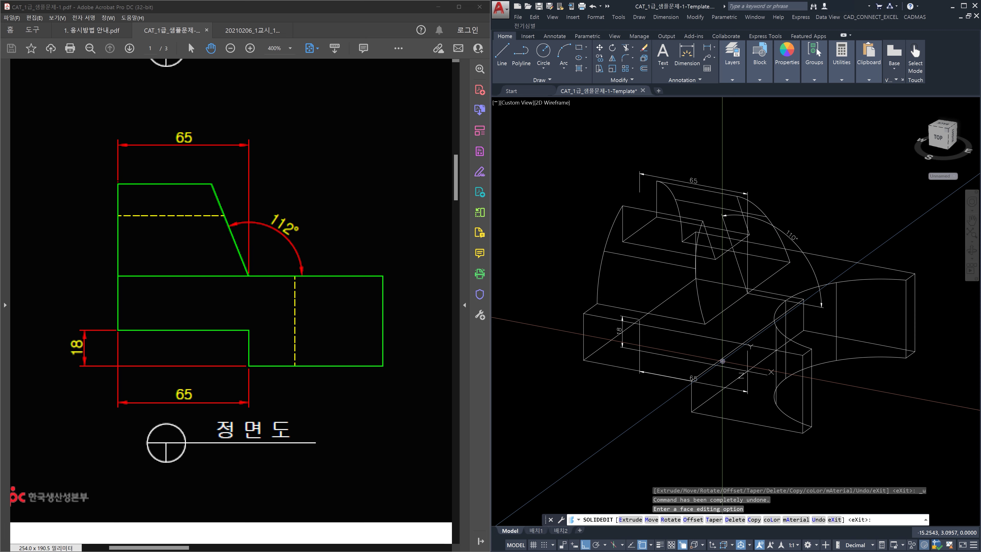
key(Escape)
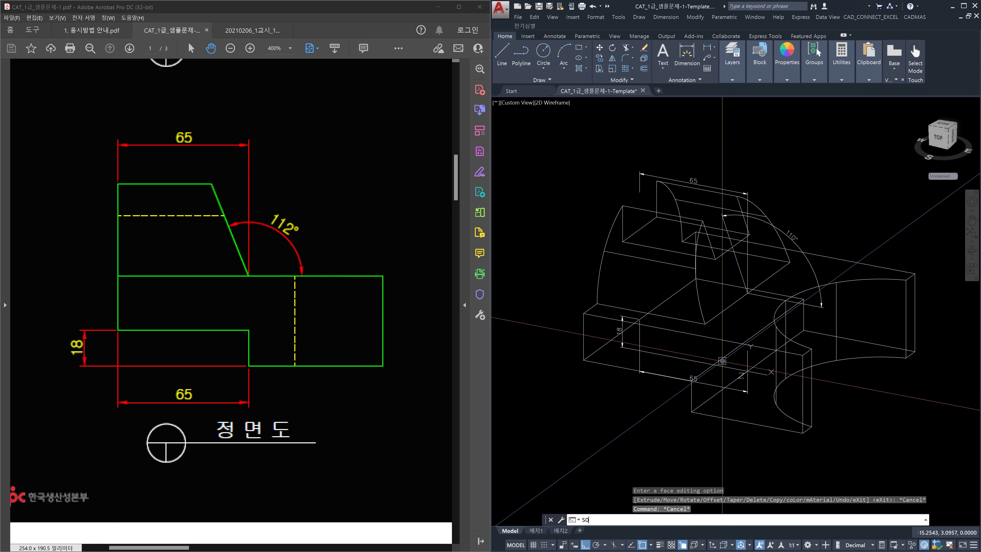
Rotate the sloped face by -2 degrees with SOLIDEDIT, picking the axis along its bottom edge from the near end to the far end.
text(SOLIDEDIT)
key(Return)
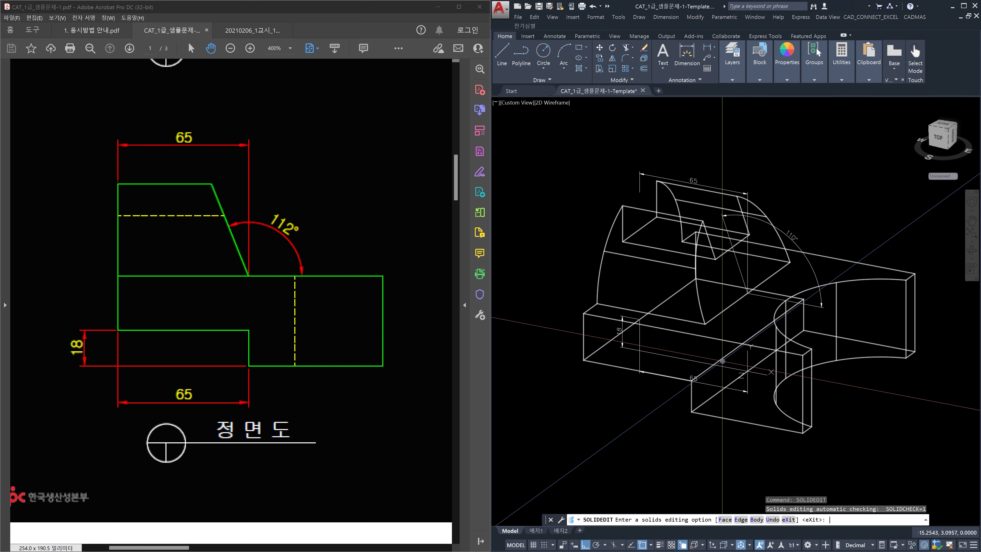
text(F)
key(Return)
text(R)
key(Return)
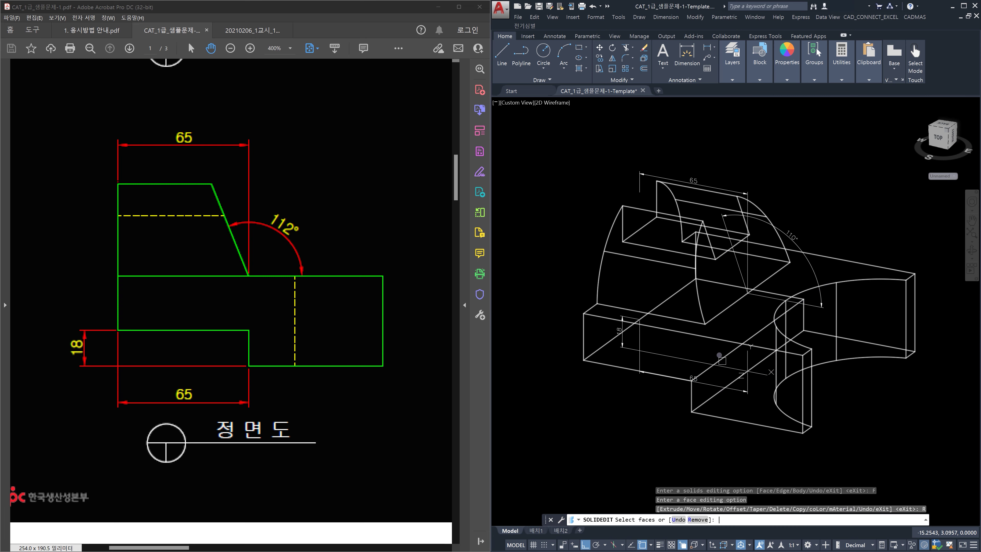
click(716, 300)
key(Return)
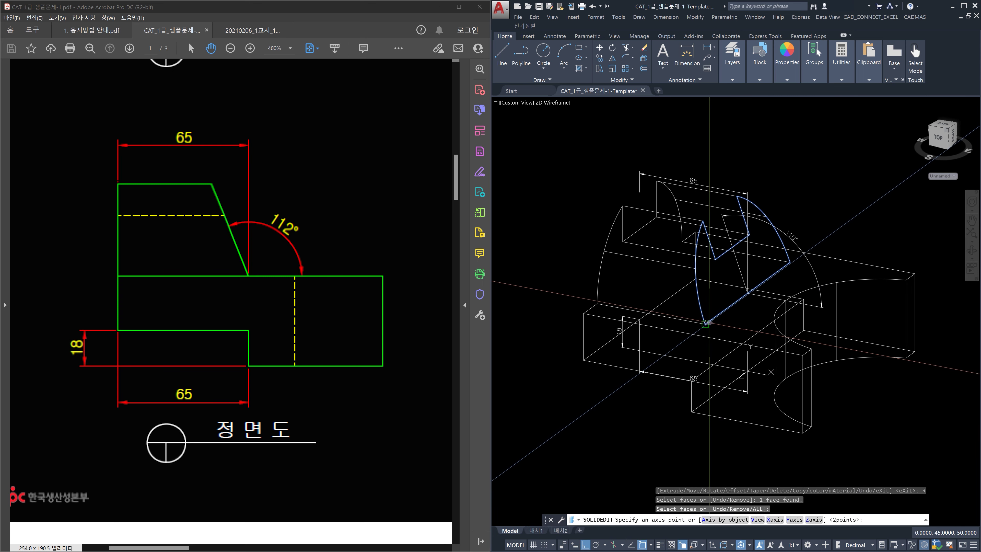
click(708, 322)
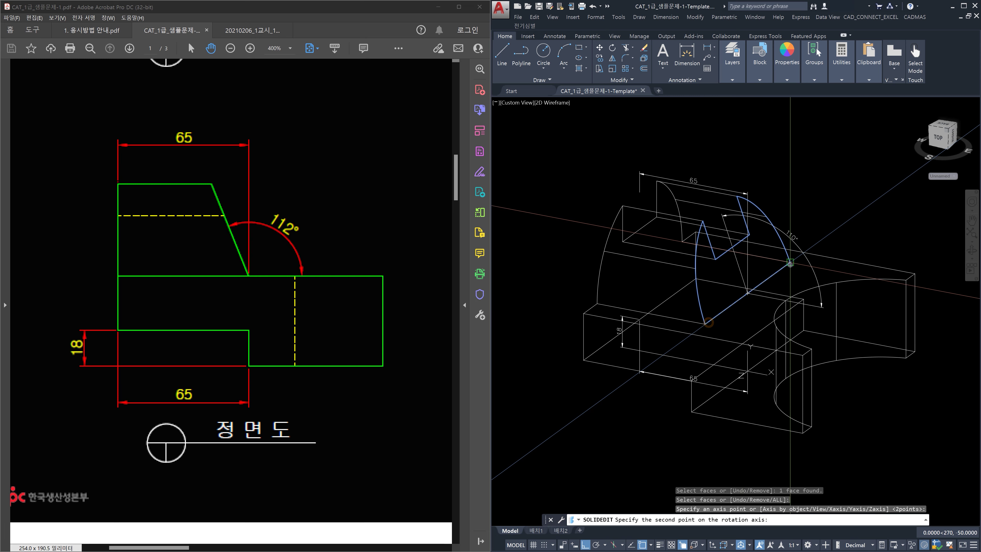
click(791, 266)
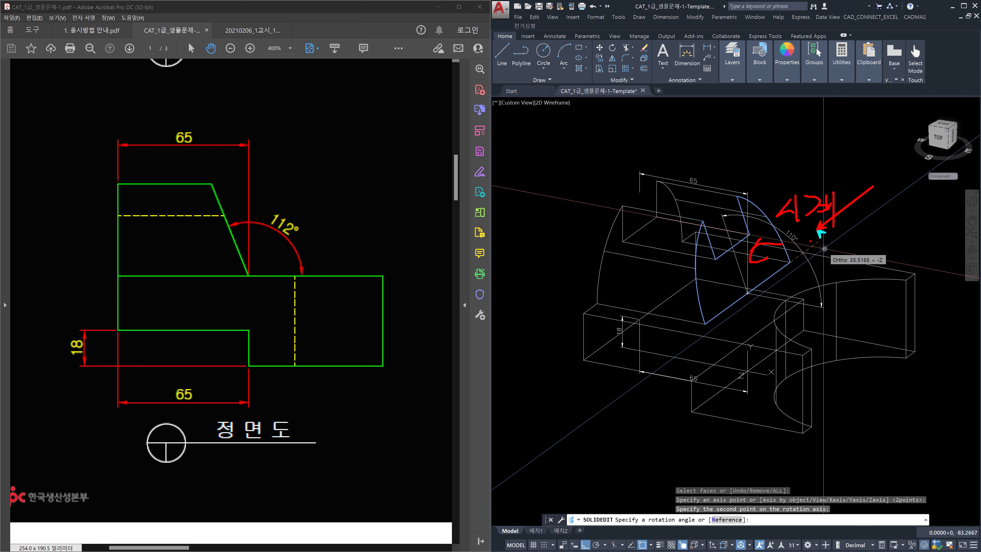
key(Escape)
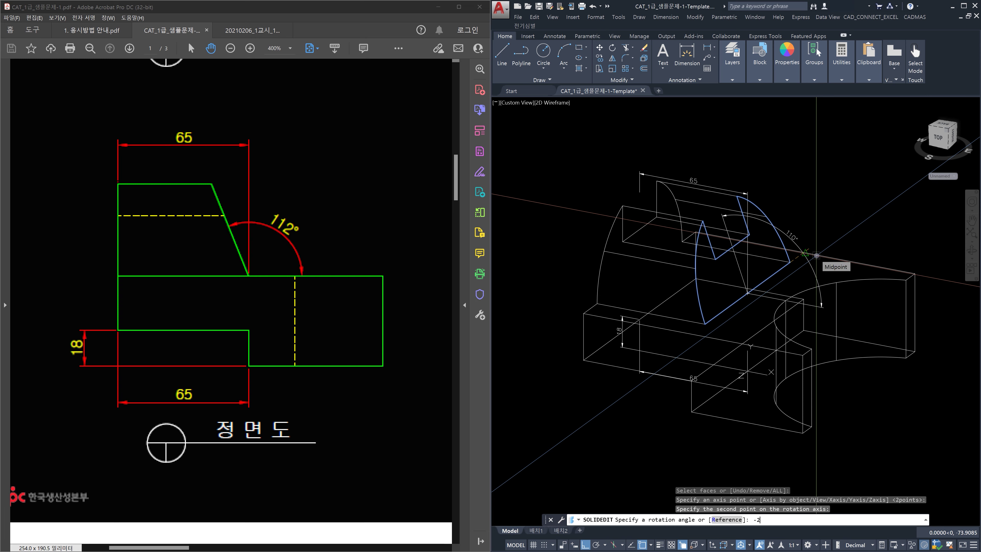
key(Return)
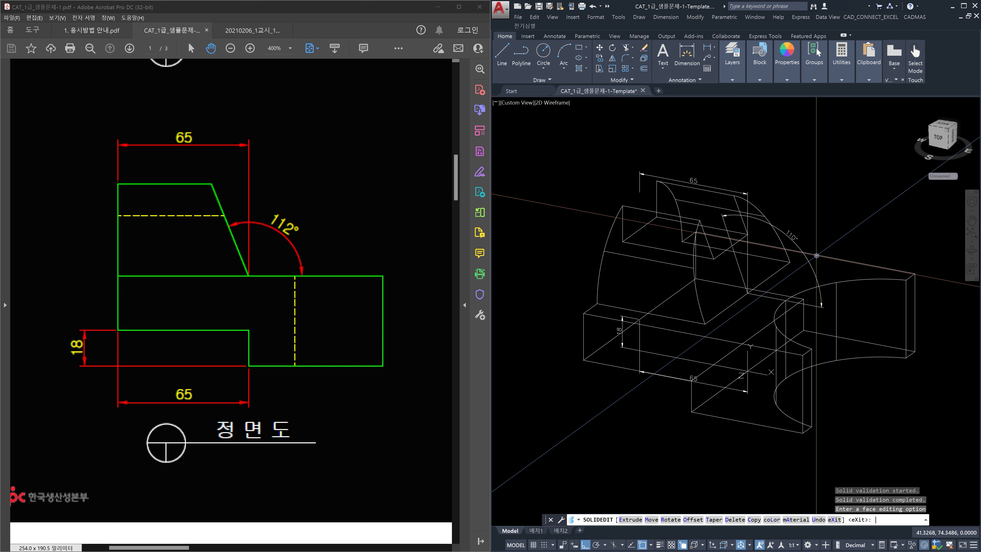
key(Escape)
key(Escape)
Draw a check line up the rotated face from its bottom edge's midpoint to the midpoint of the notch's bottom edge.
scroll(734, 317, up, 3)
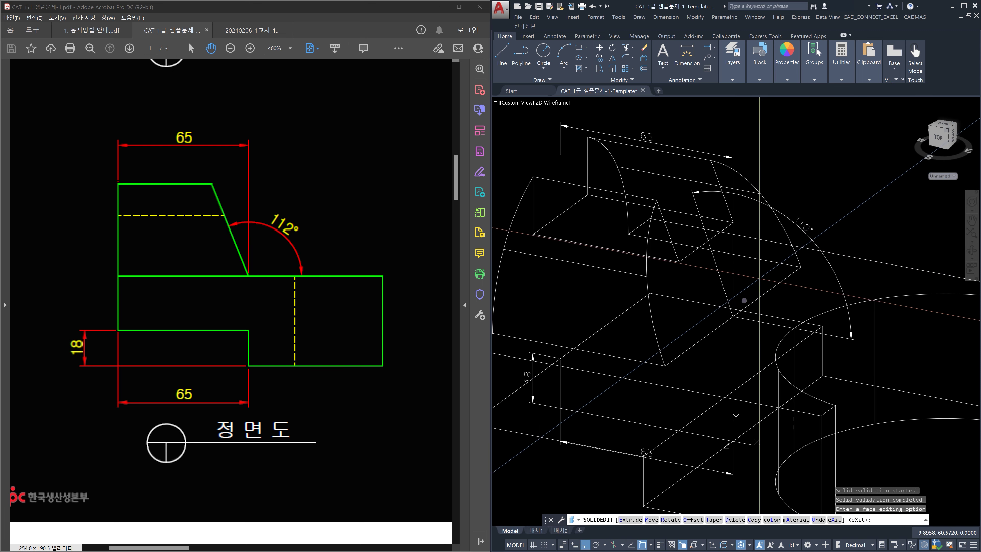
text(l)
key(Return)
scroll(733, 317, up, 3)
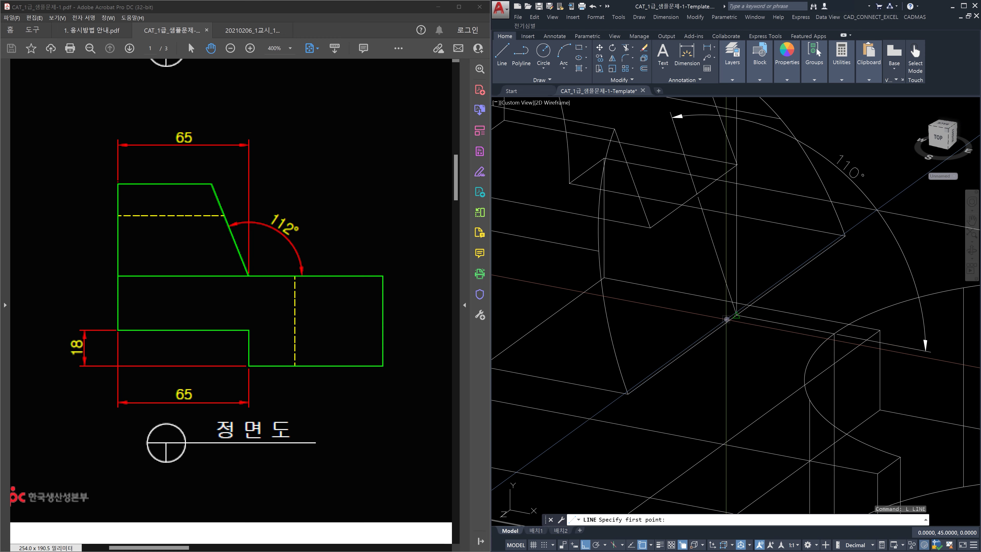
click(733, 316)
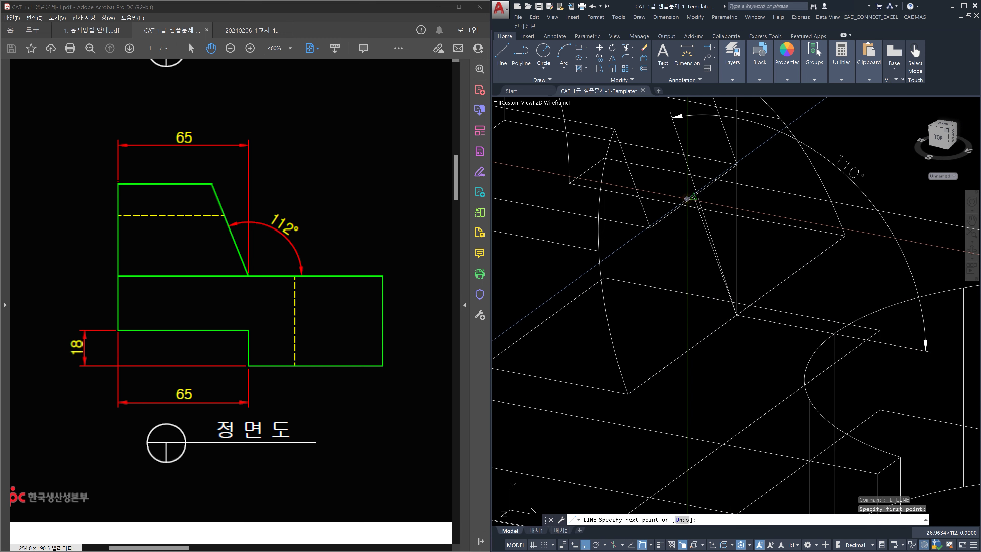
click(687, 199)
key(Escape)
key(Escape)
key(Escape)
Add an angular dimension between the horizontal helper line and the new check line, placing its arc outside the existing 110° dimension.
text(dan)
key(Return)
click(780, 321)
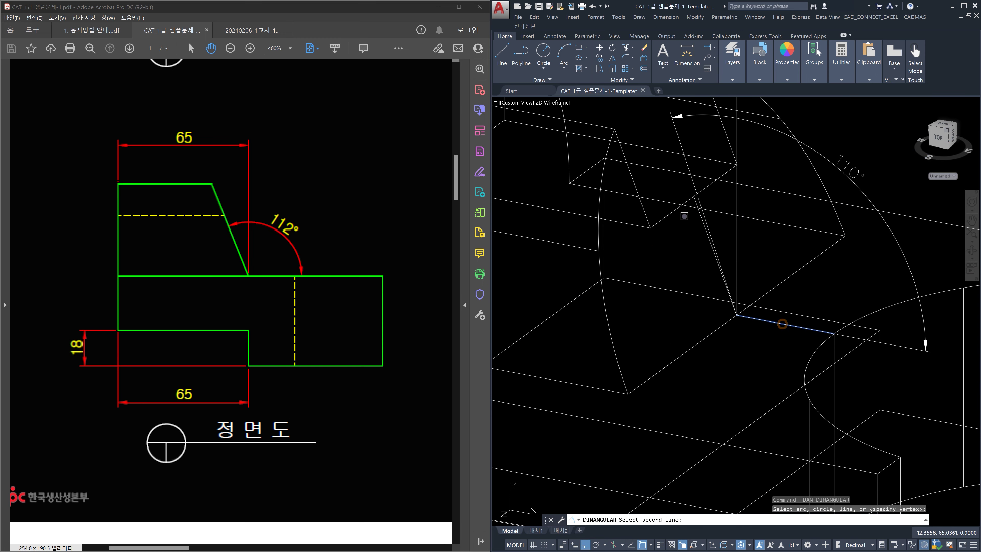
scroll(685, 214, up, 3)
click(730, 234)
scroll(730, 234, down, 4)
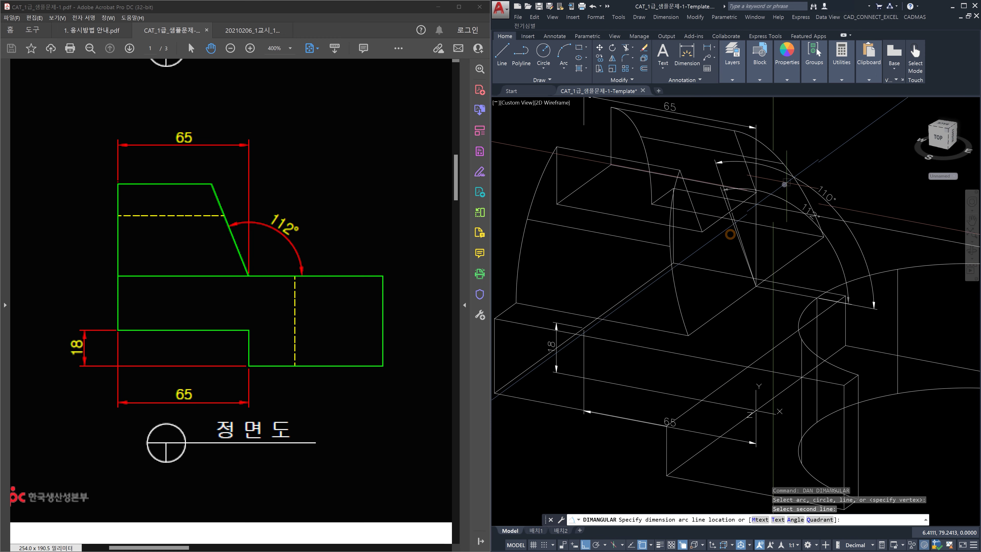
click(811, 151)
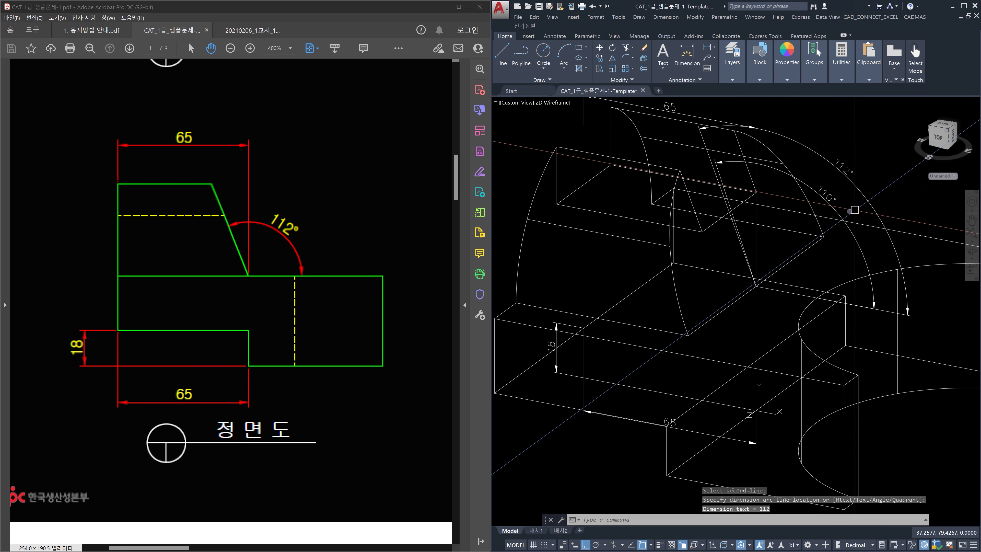
In Acrobat, bring the right side view (우측면도) of the reference drawing into full view at 200%.
click(200, 296)
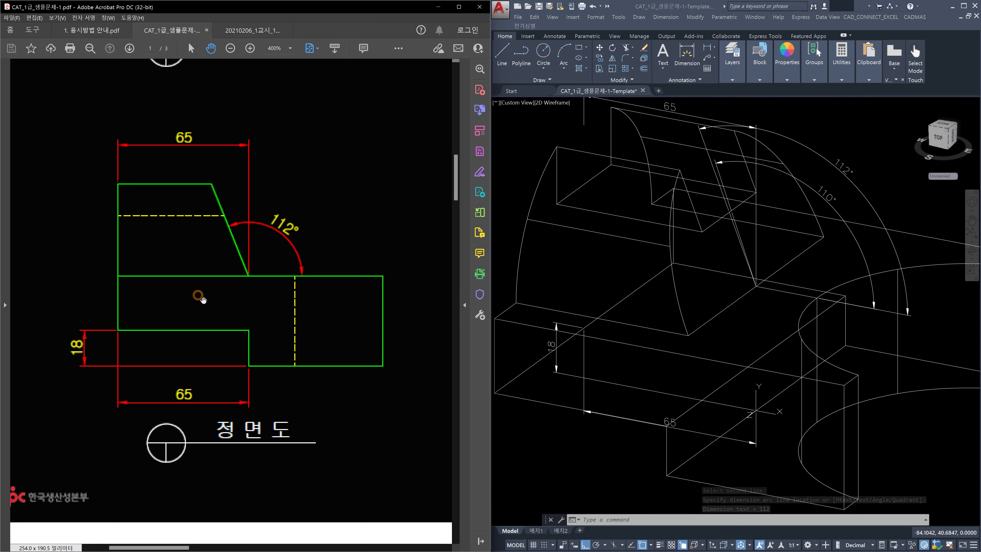
ctrl+scroll(201, 297, down, 2)
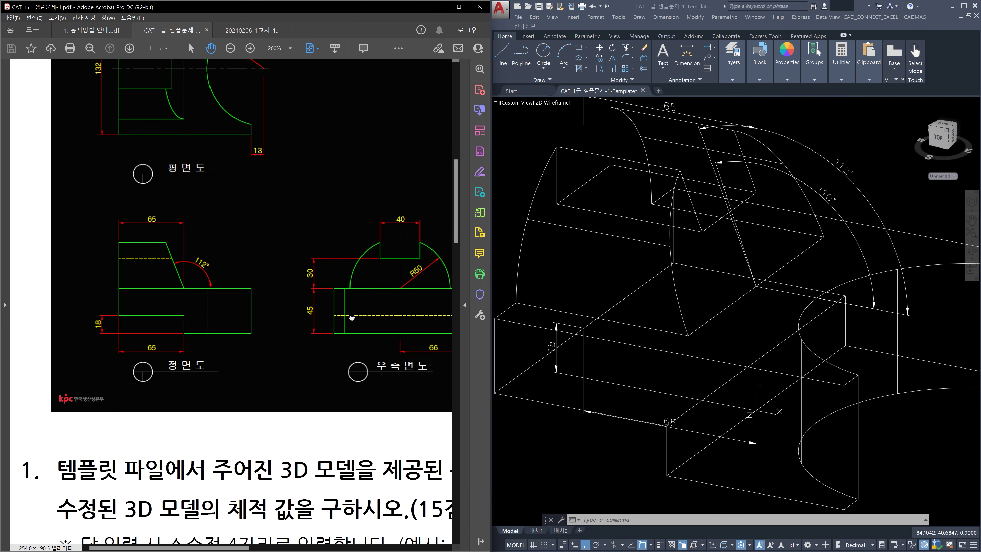
drag(352, 318, 217, 392)
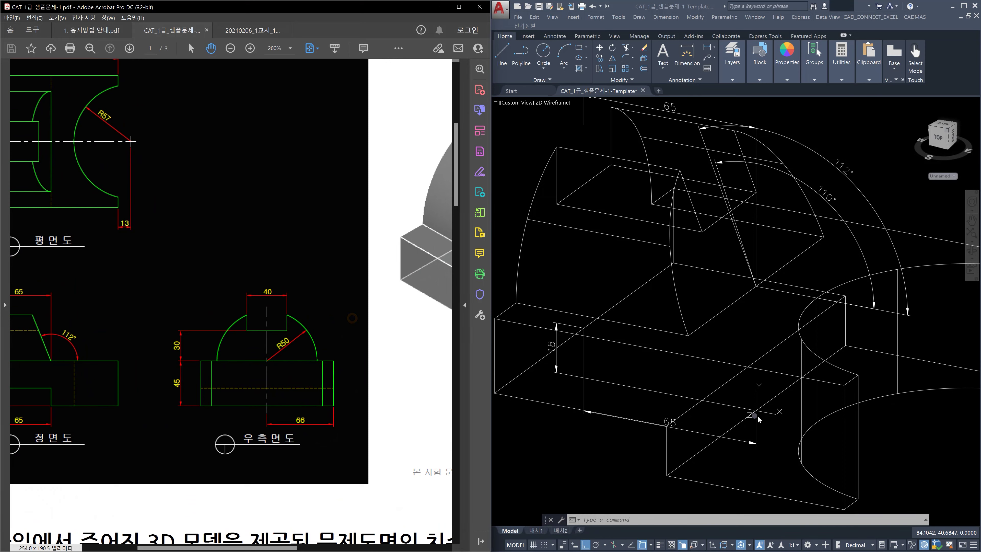
Erase all the check dimensions and helper lines around the model, selecting them in a straight side view.
click(806, 421)
key(Escape)
scroll(777, 435, down, 5)
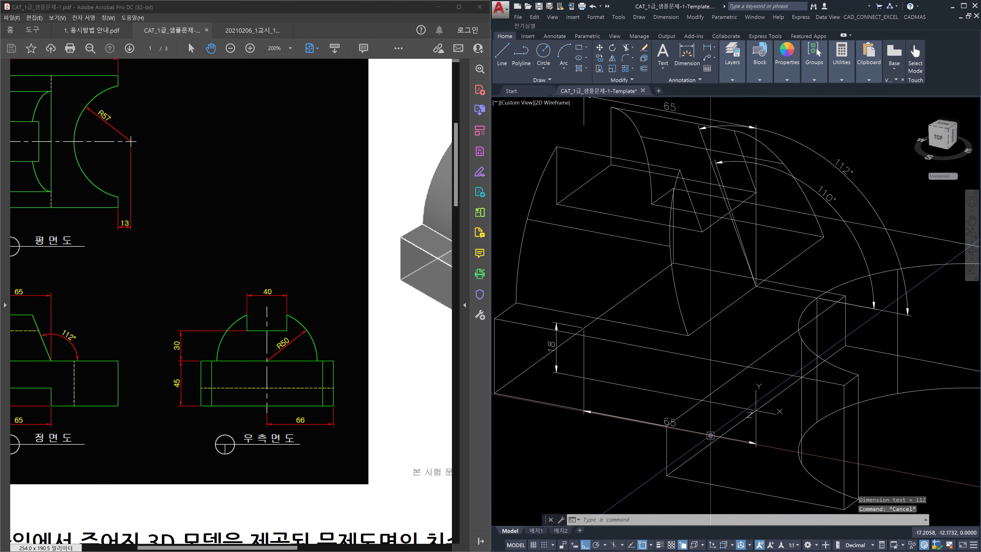
drag(942, 136, 938, 139)
click(938, 139)
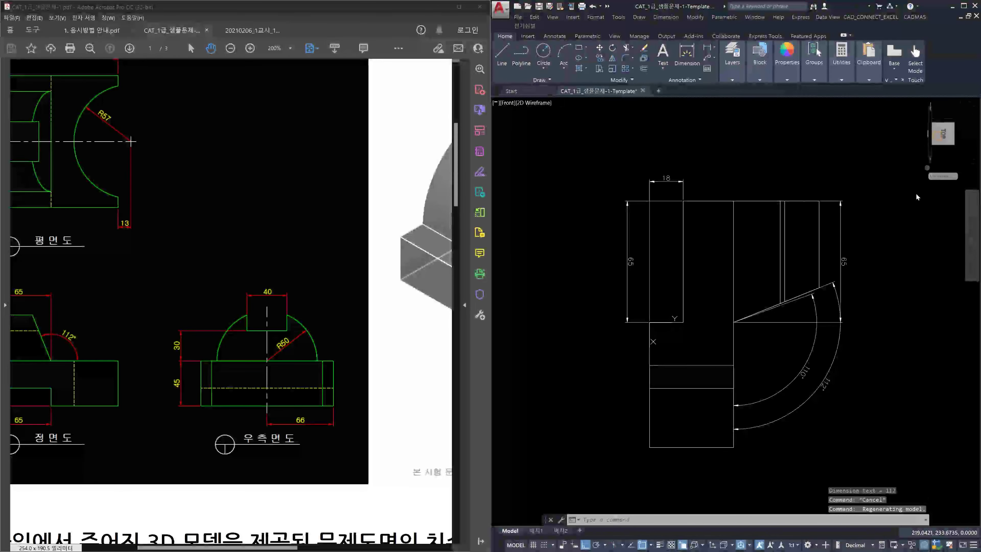
click(870, 412)
click(805, 310)
click(706, 260)
click(874, 455)
click(860, 320)
click(830, 197)
click(664, 213)
click(603, 179)
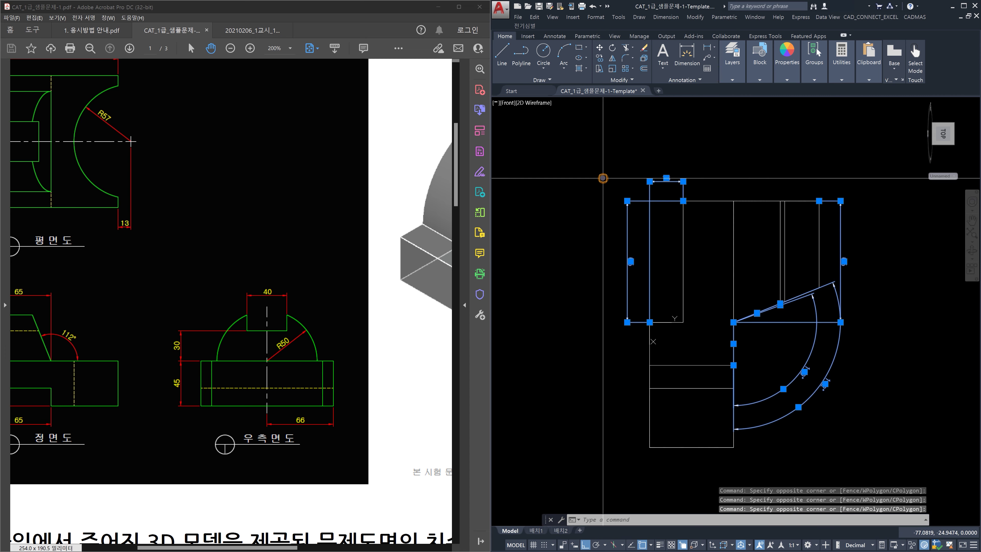
key(Delete)
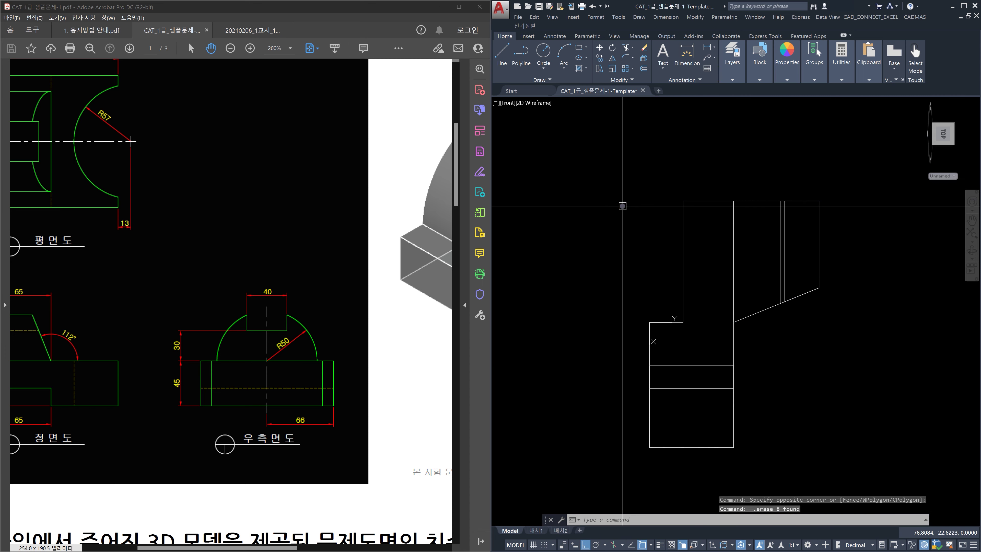
Reset the UCS to World and set the model to the SE isometric view.
text(u)
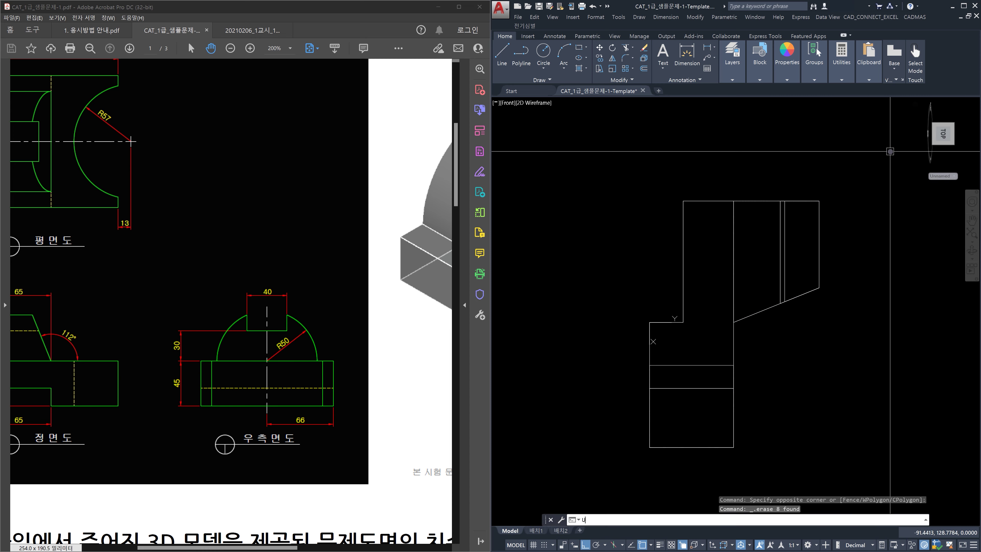
text(cs)
key(Return)
key(Escape)
click(943, 138)
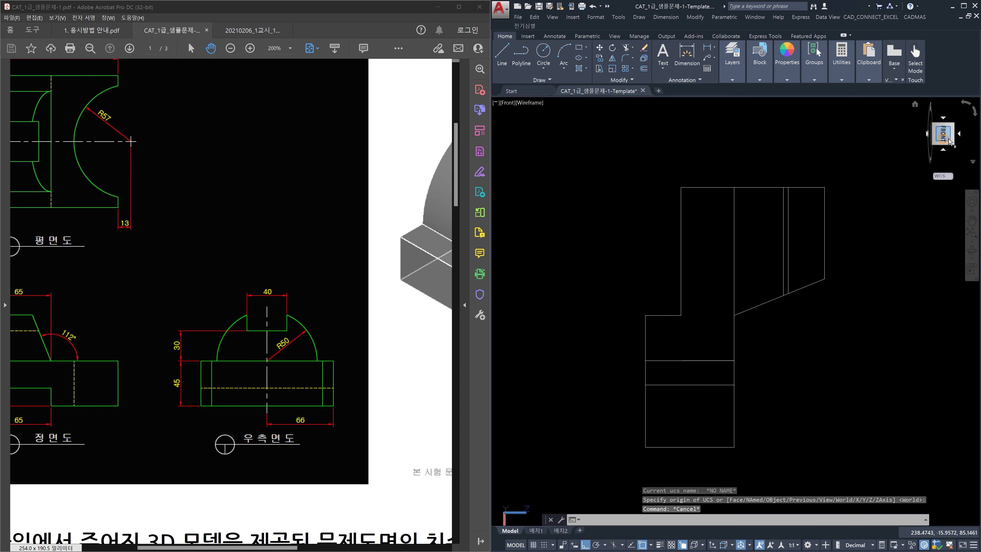
click(962, 109)
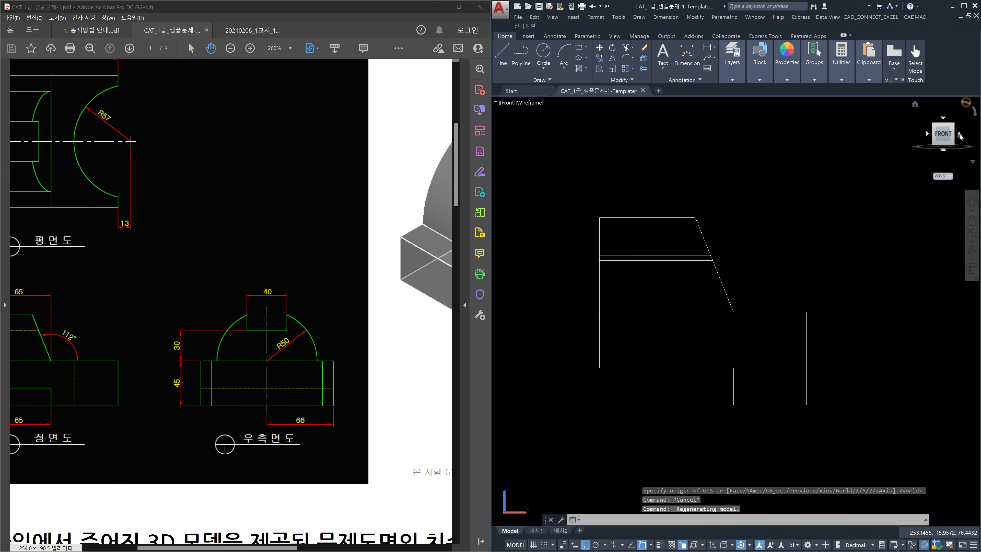
click(955, 126)
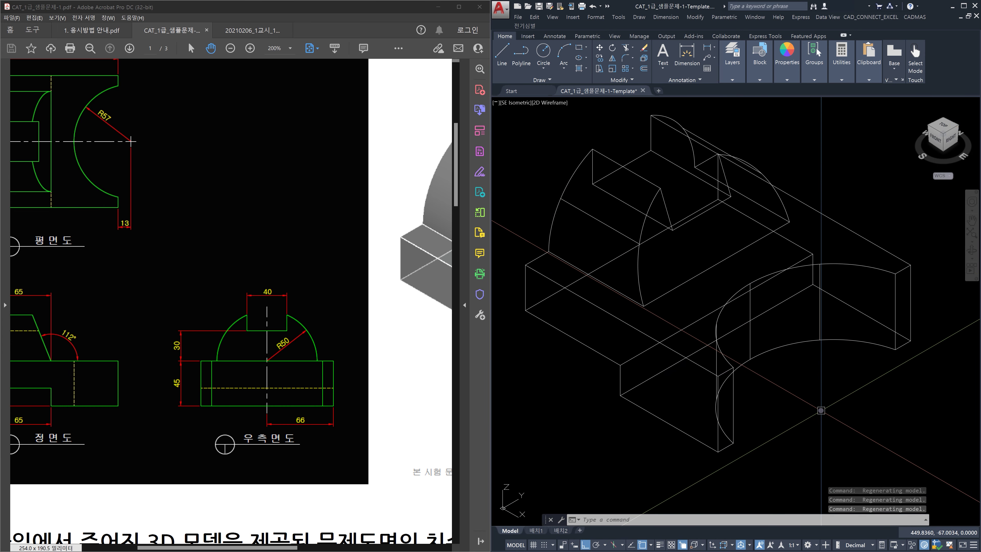
Define a UCS on the right end face, with its origin at the near bottom corner, X along the bottom edge and Y upward.
text(uc)
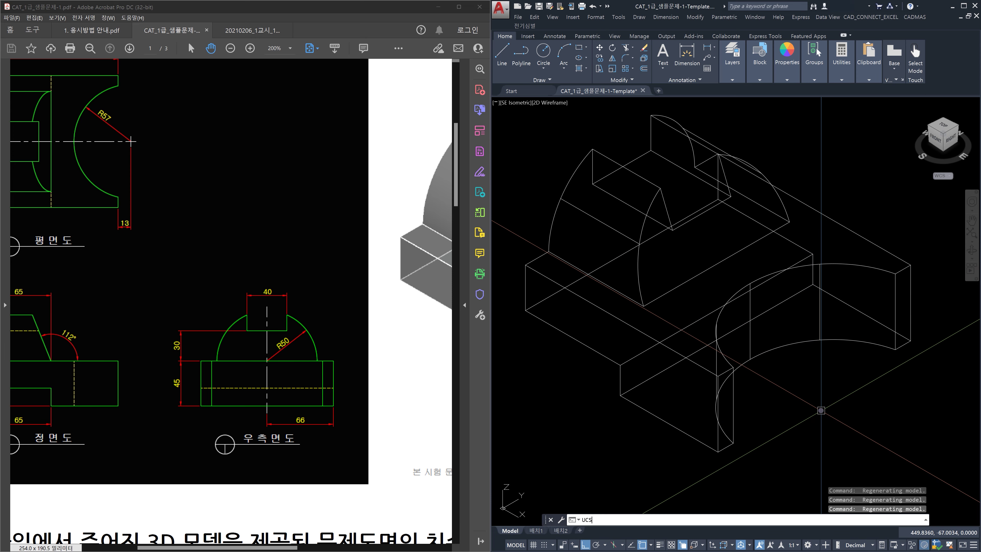
text(s)
key(Return)
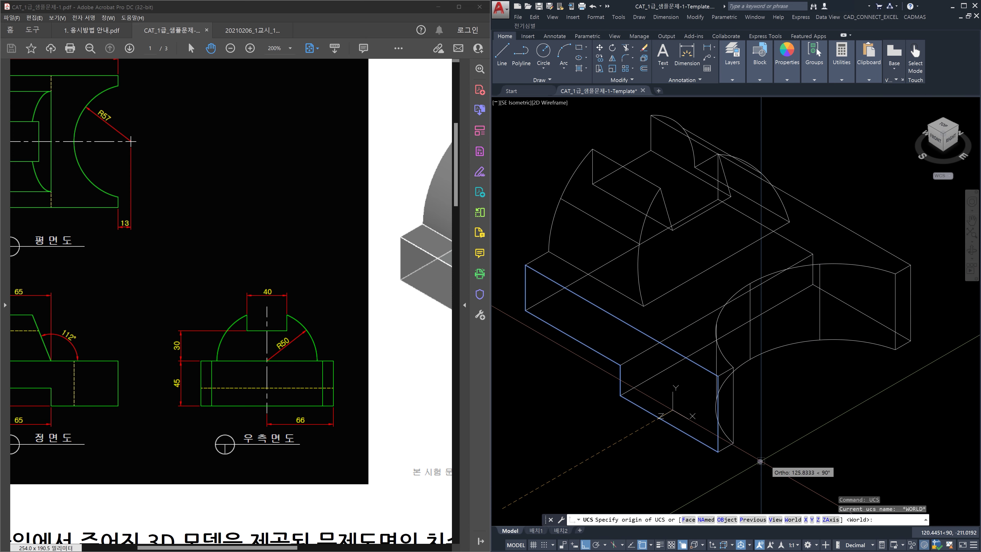
click(719, 453)
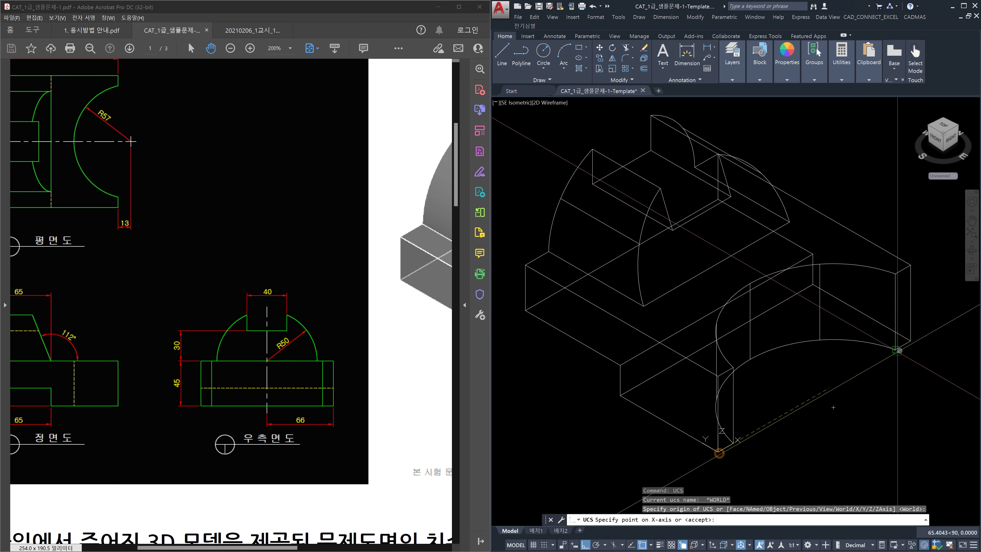
click(910, 341)
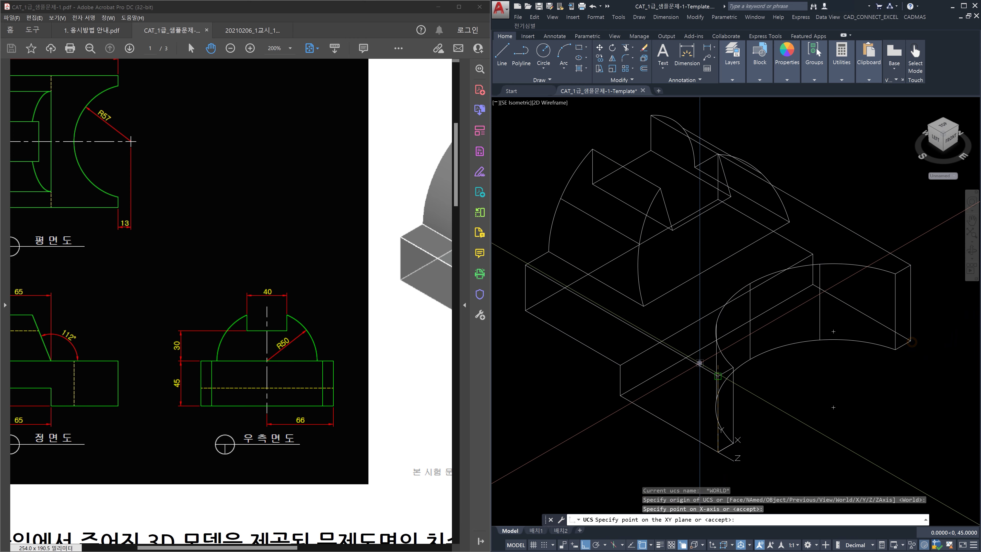
click(699, 363)
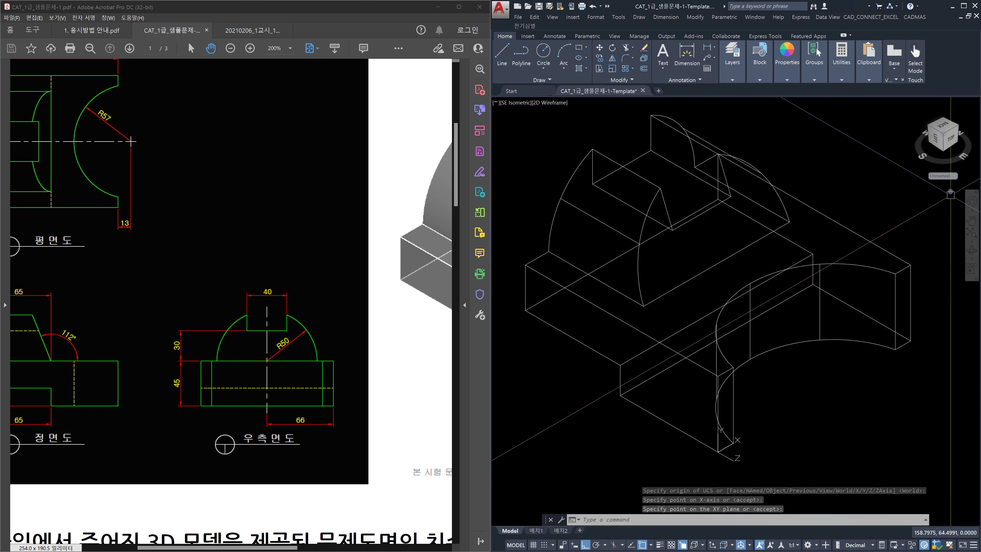
Orient the view square to the model's right end face, with the base horizontal and the dome upward.
click(951, 143)
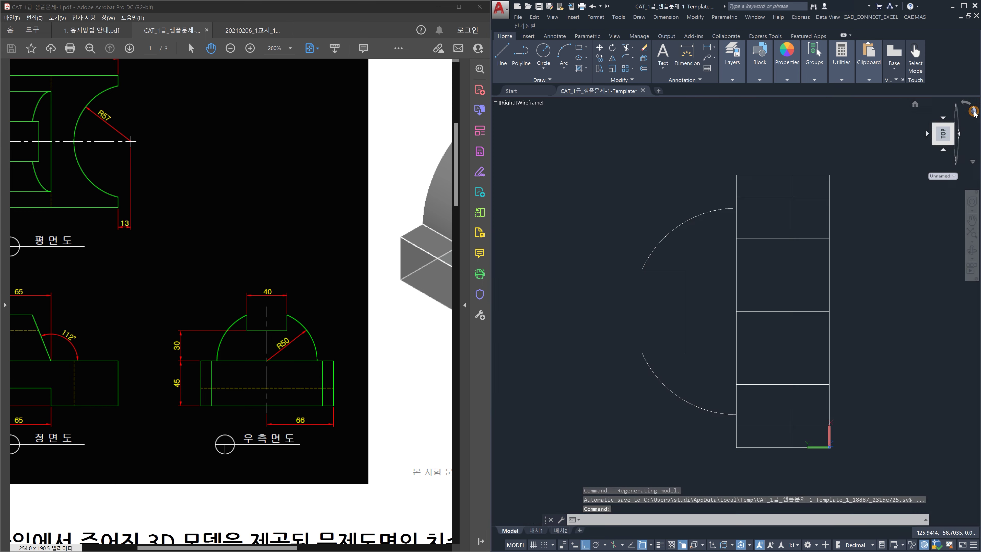
click(974, 112)
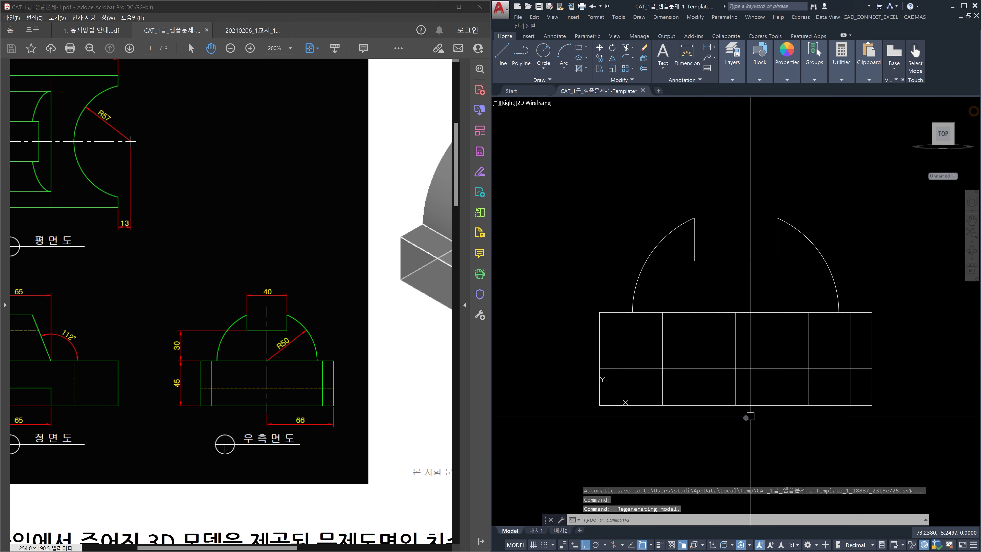
key(Escape)
key(Escape)
key(Escape)
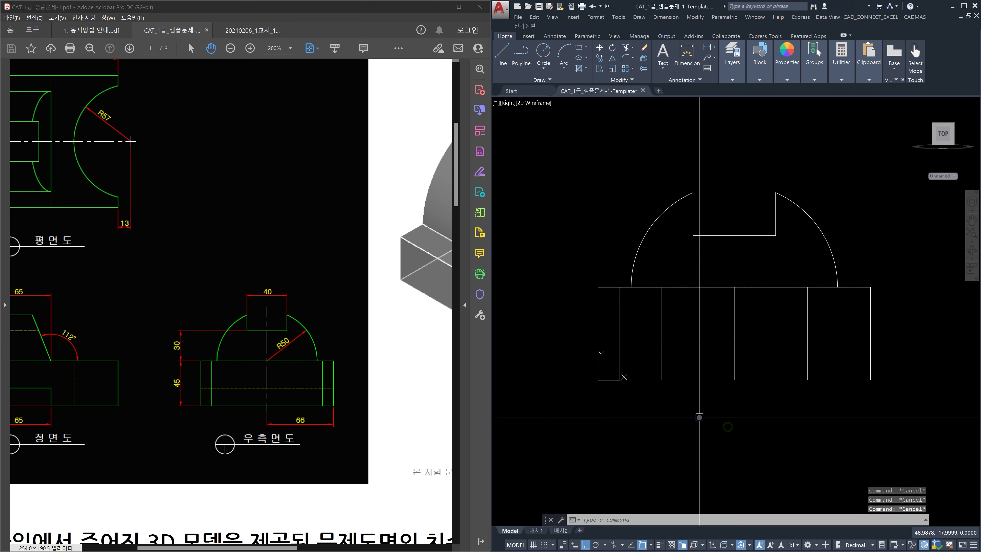
Add a vertical linear dimension for the base block's height, placed to the left of the block.
text(dli)
key(Return)
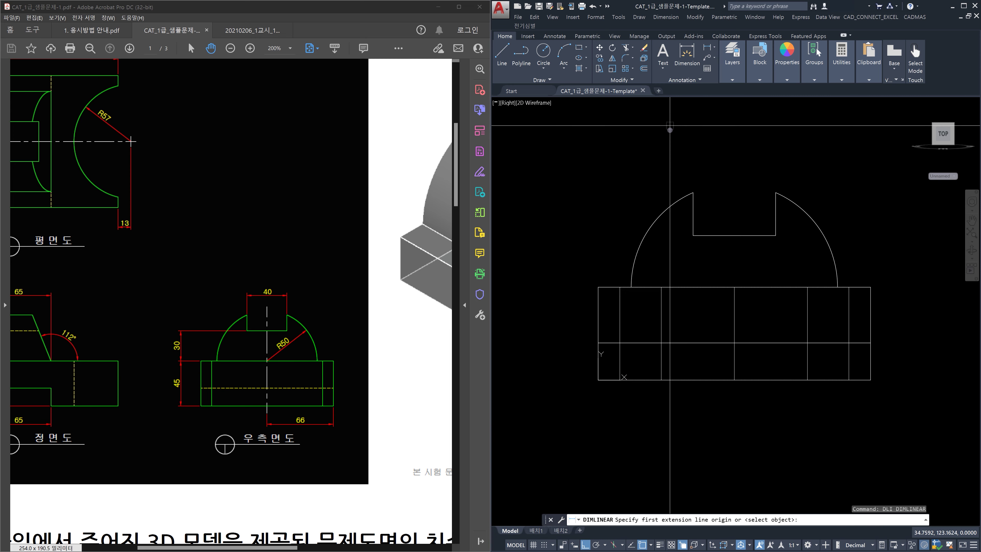
click(598, 379)
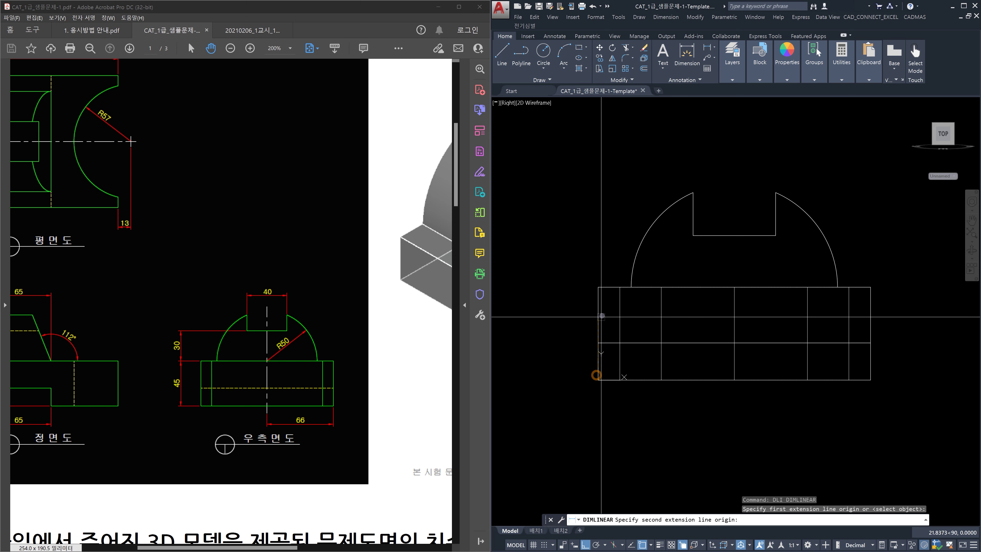
click(599, 293)
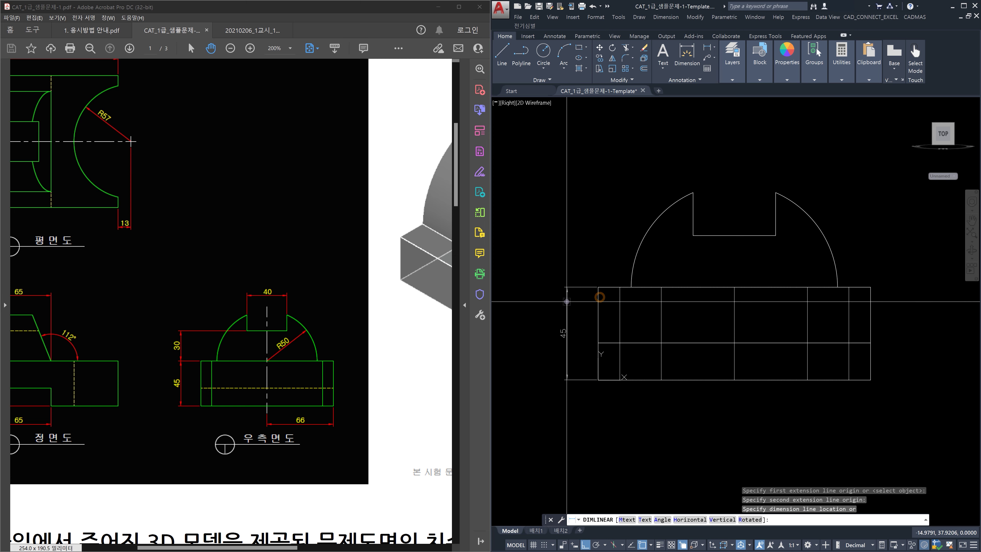
click(561, 302)
Add a vertical linear dimension from the base's top edge to the slot floor, in line above the base height dimension.
key(Return)
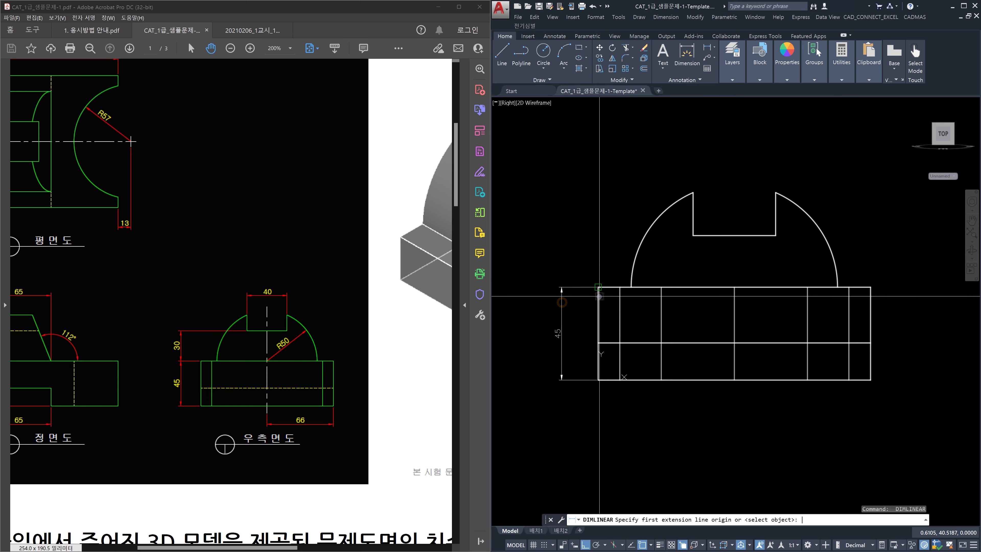
click(600, 296)
key(Escape)
key(Return)
click(597, 286)
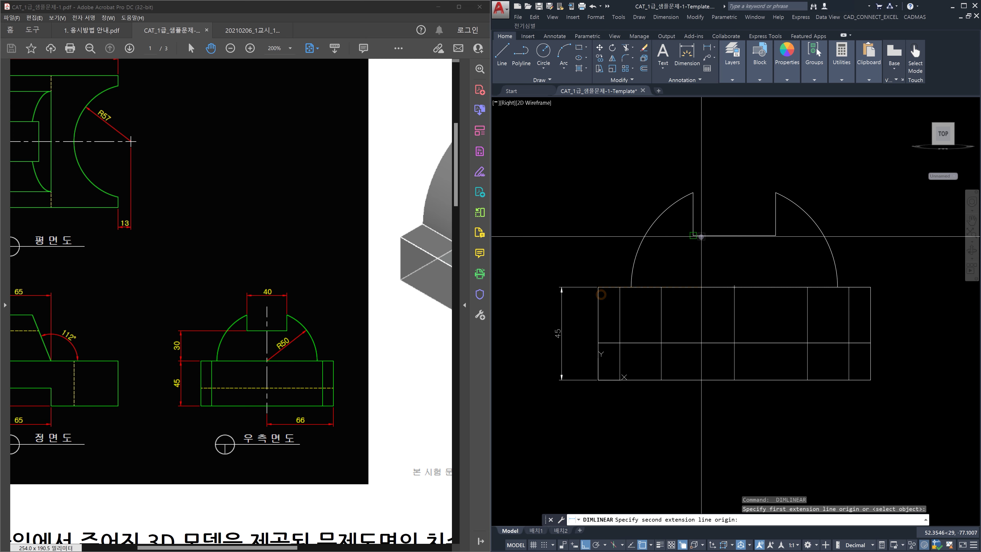
click(693, 235)
click(564, 258)
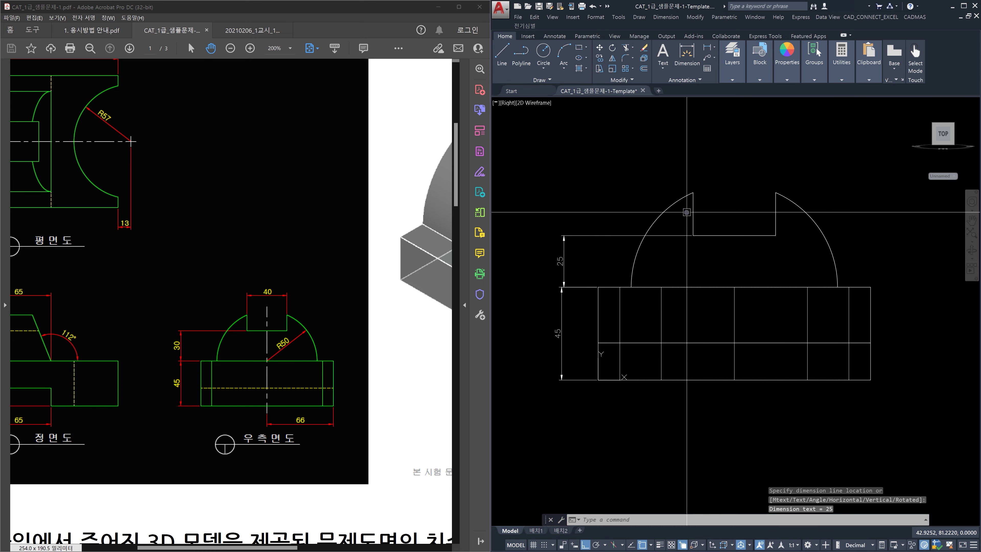
Add a horizontal linear dimension for the width of the dome's slot, placed above its two upper corners.
key(Return)
click(693, 193)
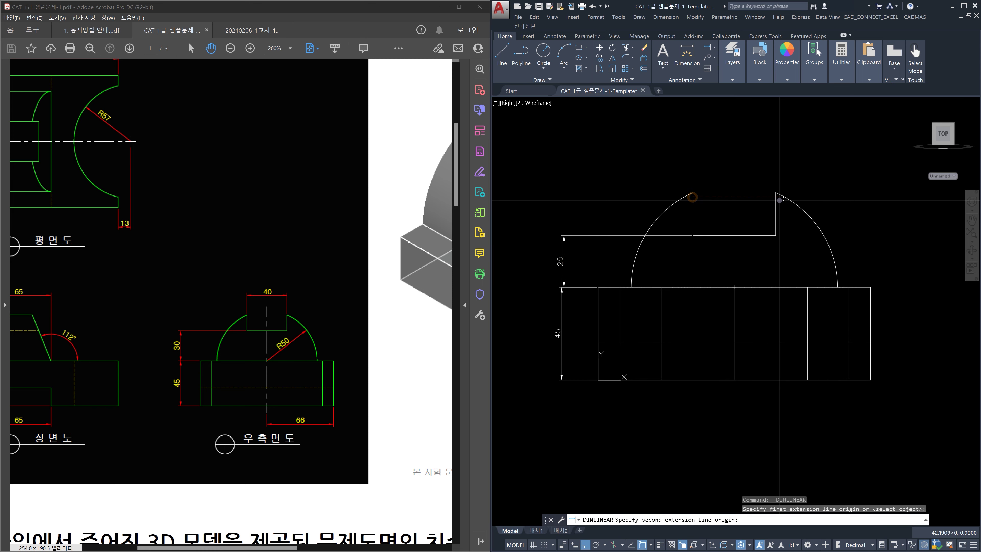
key(Escape)
key(Return)
key(Return)
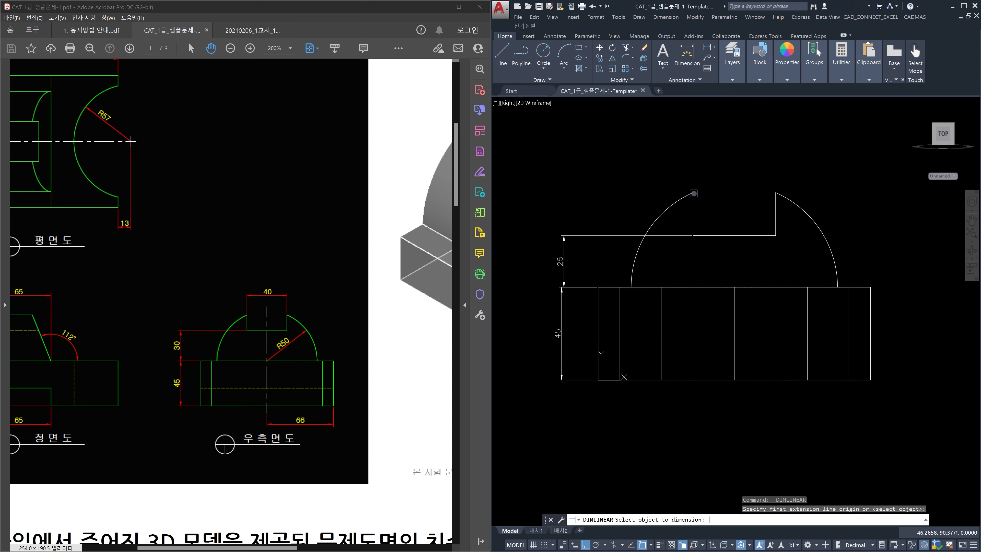
key(Escape)
key(Return)
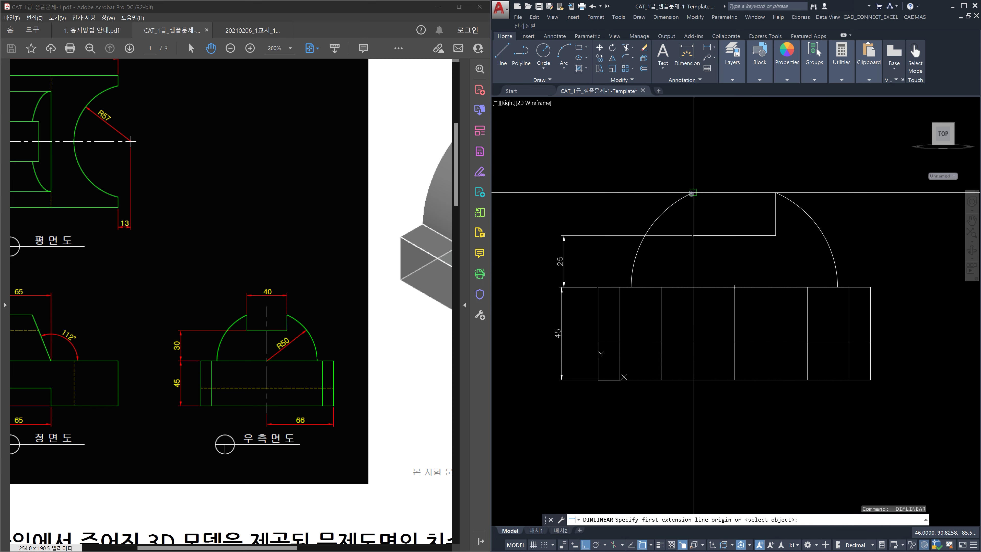
click(692, 193)
click(775, 193)
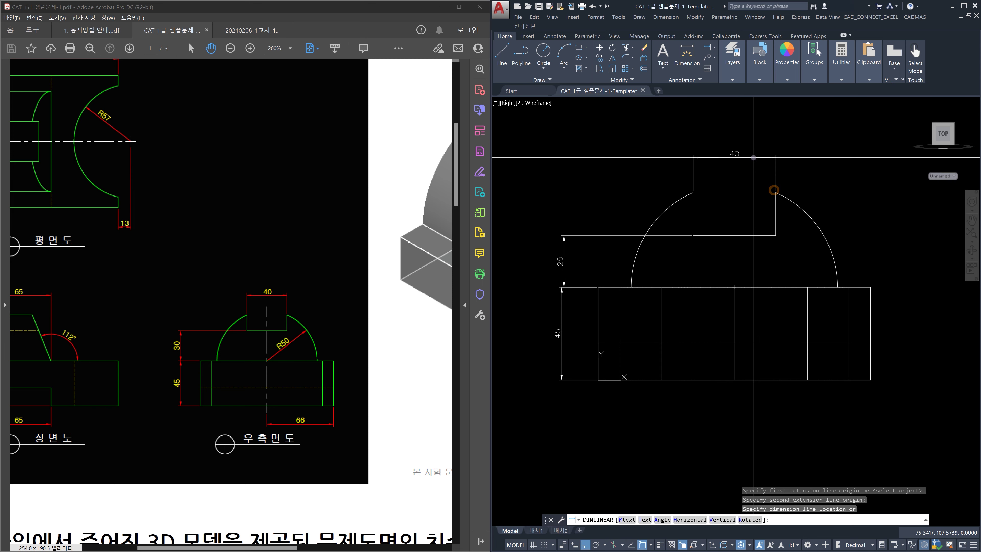
click(753, 157)
Try to add a radius dimension to the dome's right arc.
text(D)
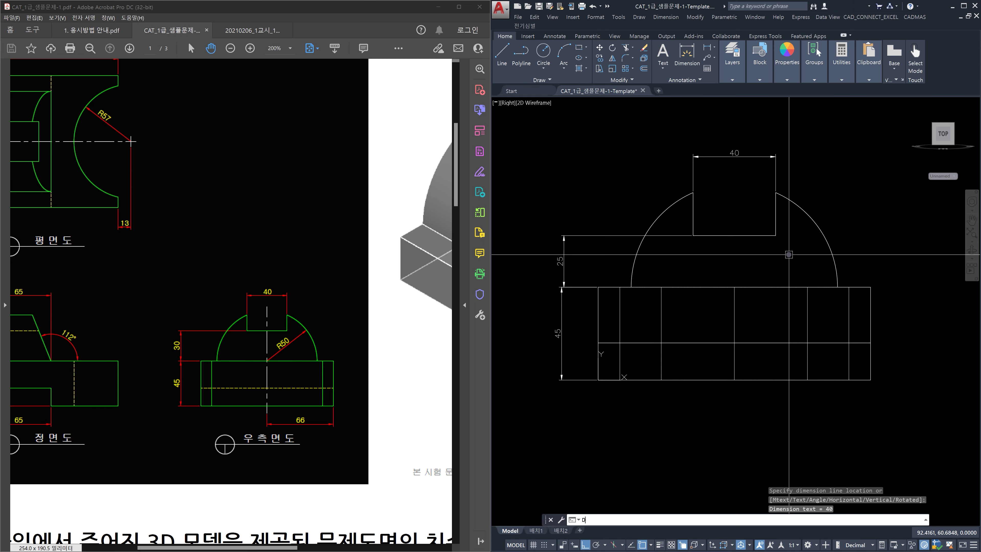
text(RA)
key(Return)
click(820, 229)
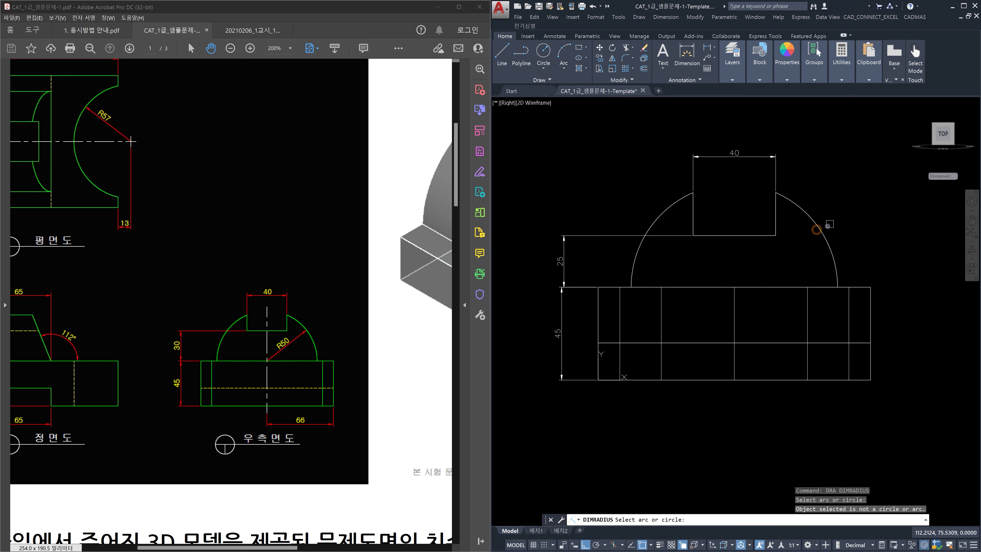
click(822, 231)
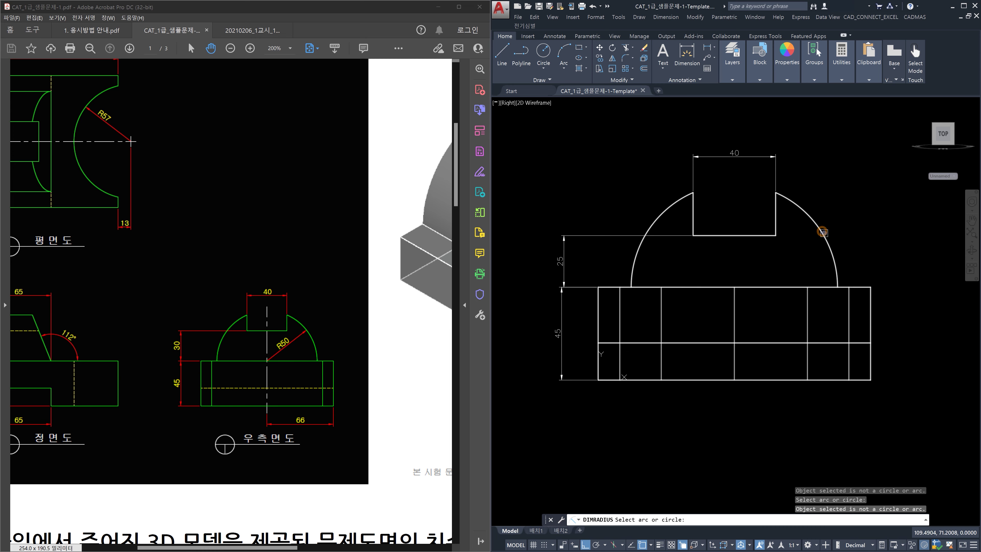
key(Escape)
key(Escape)
Add a horizontal linear dimension from the base's lower right corner to the midpoint of its bottom edge, placed below the block.
text(D)
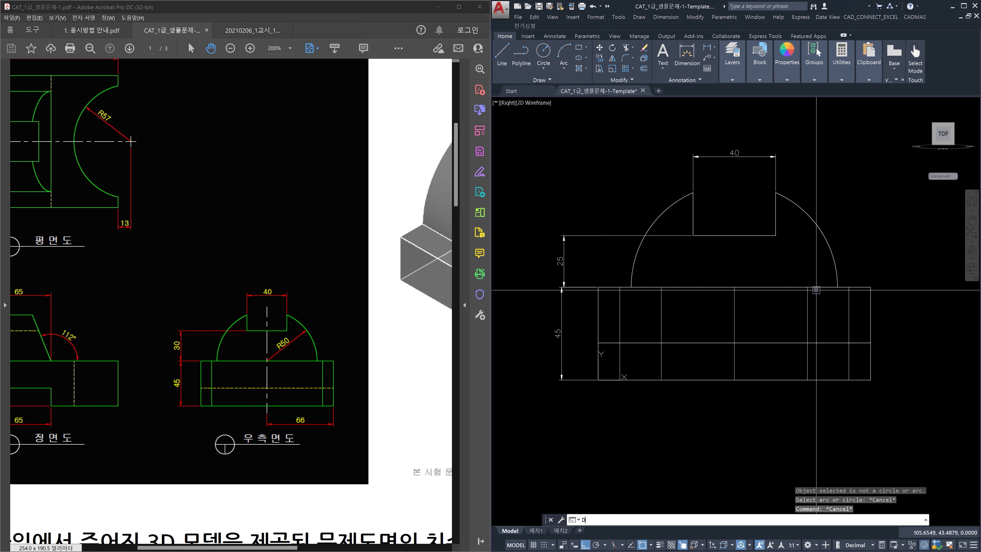
text(LI)
key(Return)
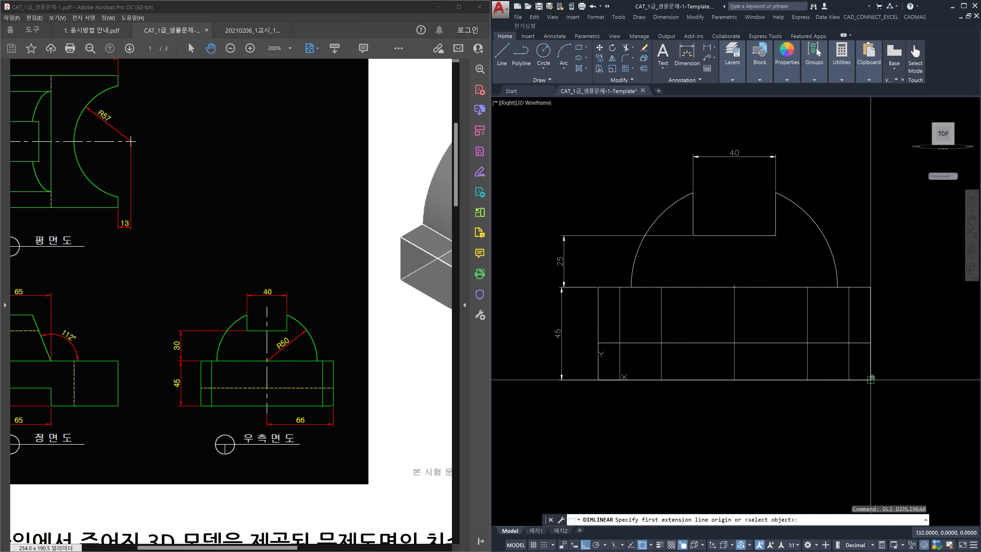
click(871, 377)
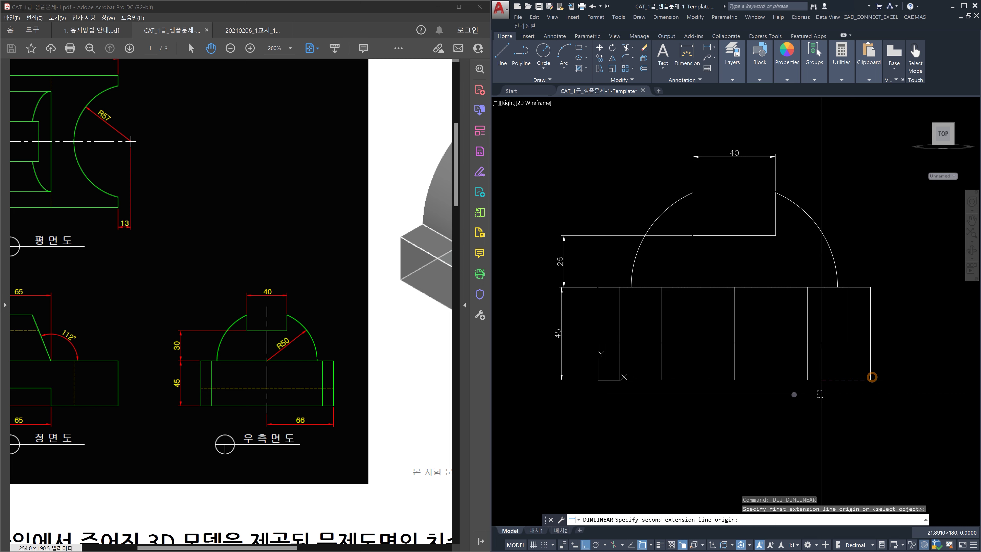
click(734, 380)
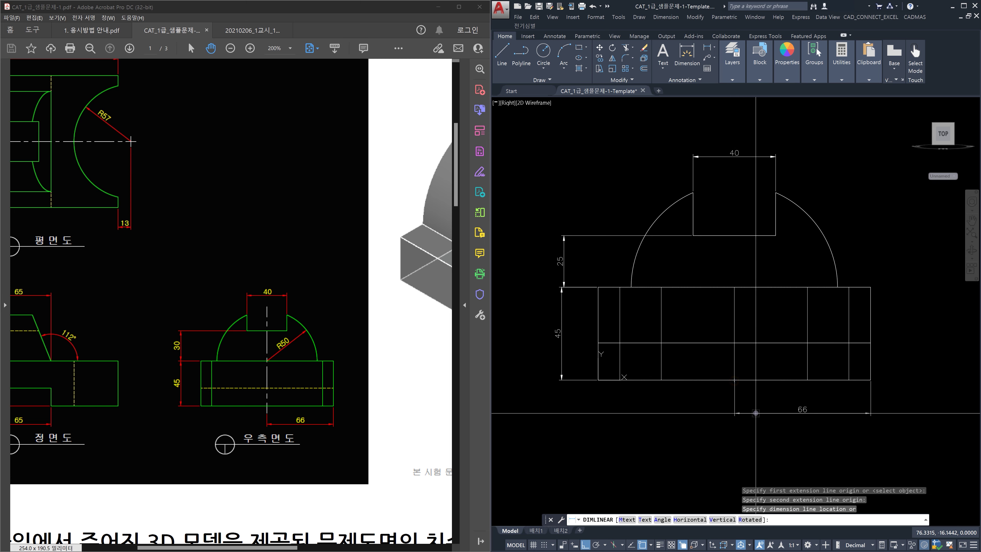
click(772, 413)
key(Escape)
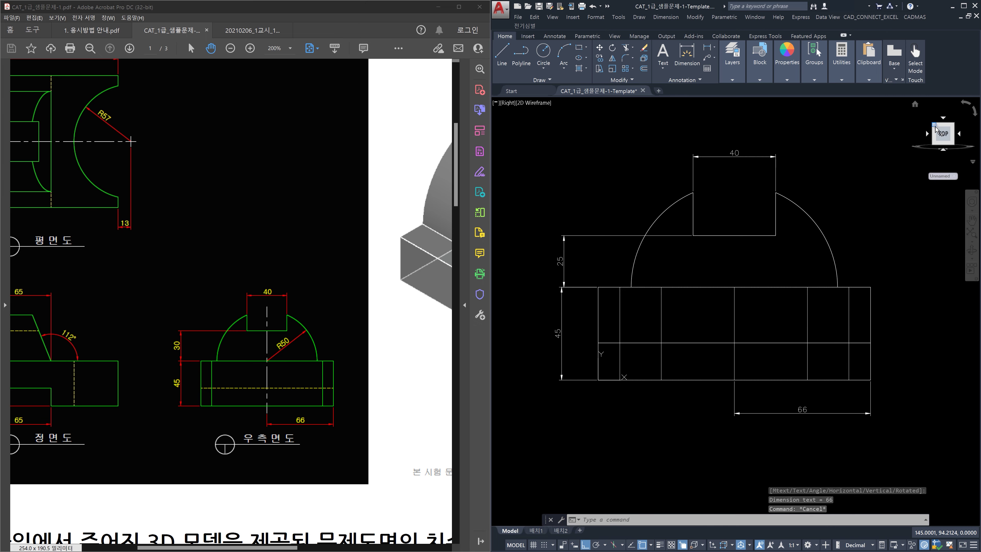
Switch to an isometric view and add a radius dimension to the dome's arc, with its text outside the arc.
click(934, 126)
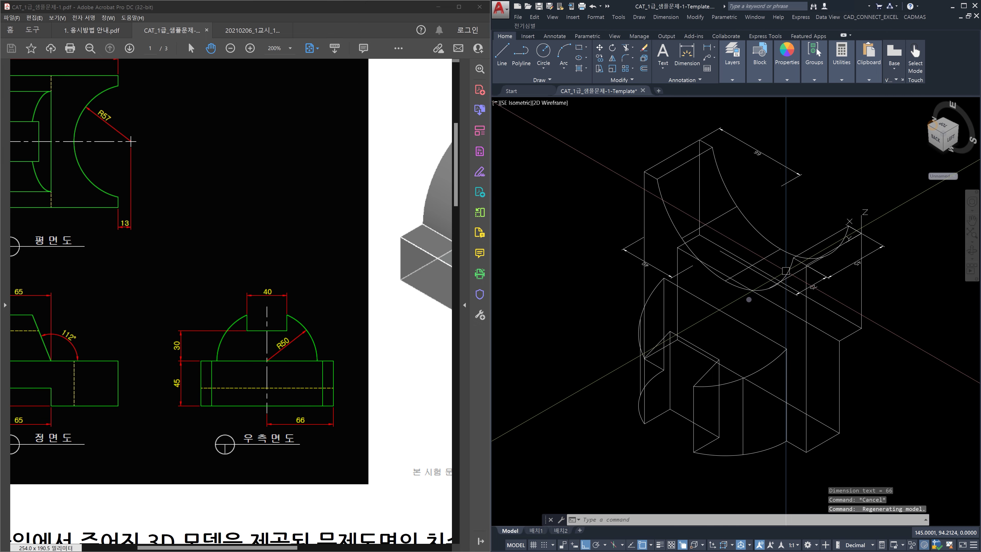
middle_drag(660, 366, 719, 319)
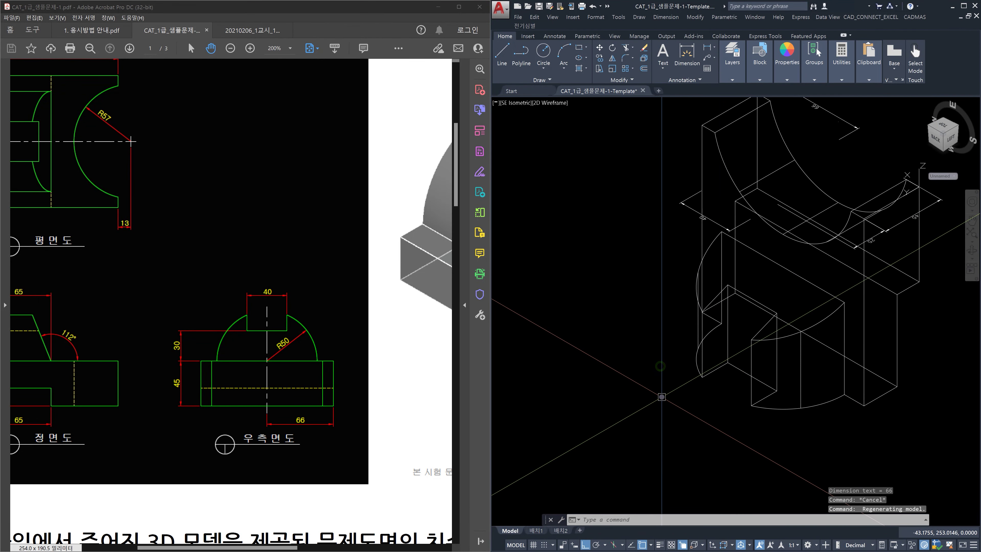
text(DRA)
key(Return)
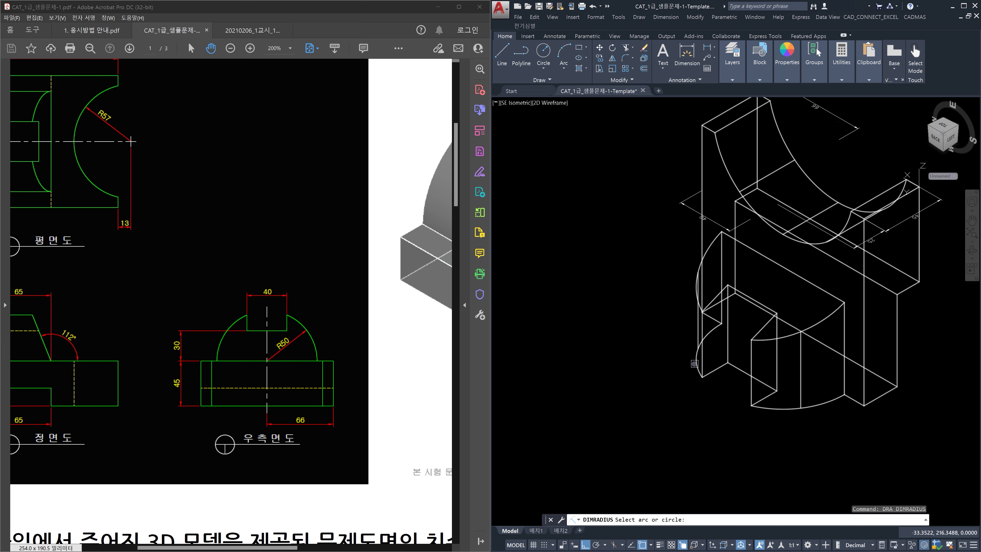
click(694, 363)
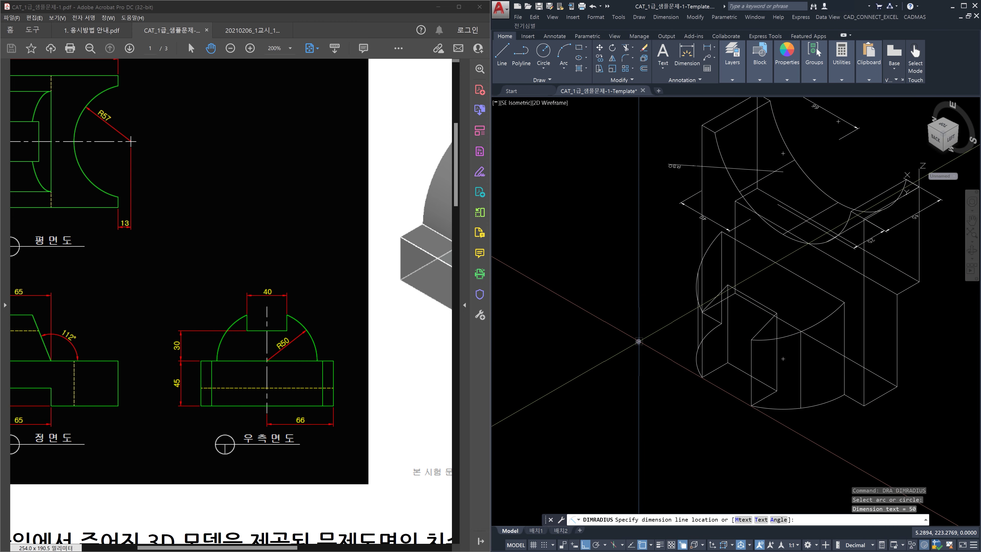
click(638, 341)
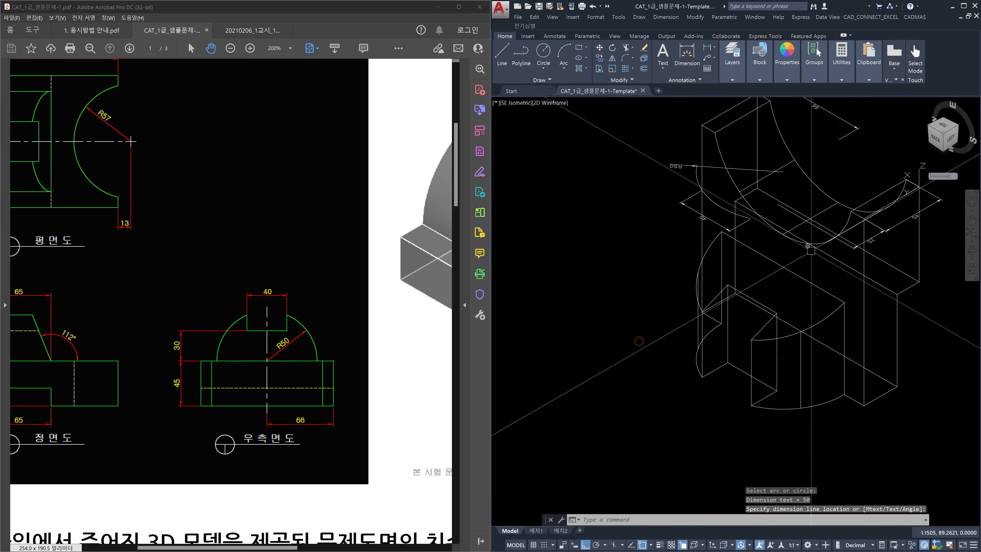
key(Escape)
scroll(695, 139, up, 6)
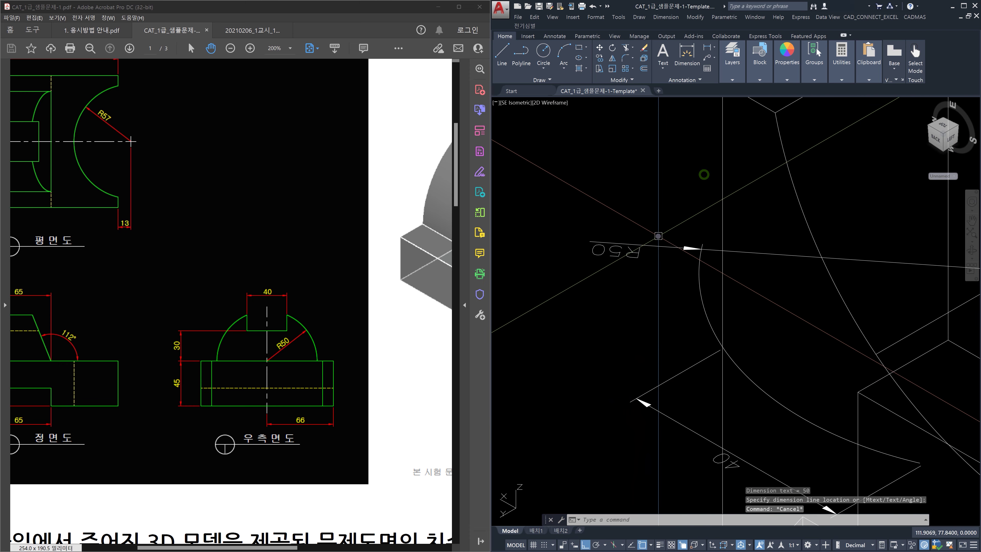
click(618, 243)
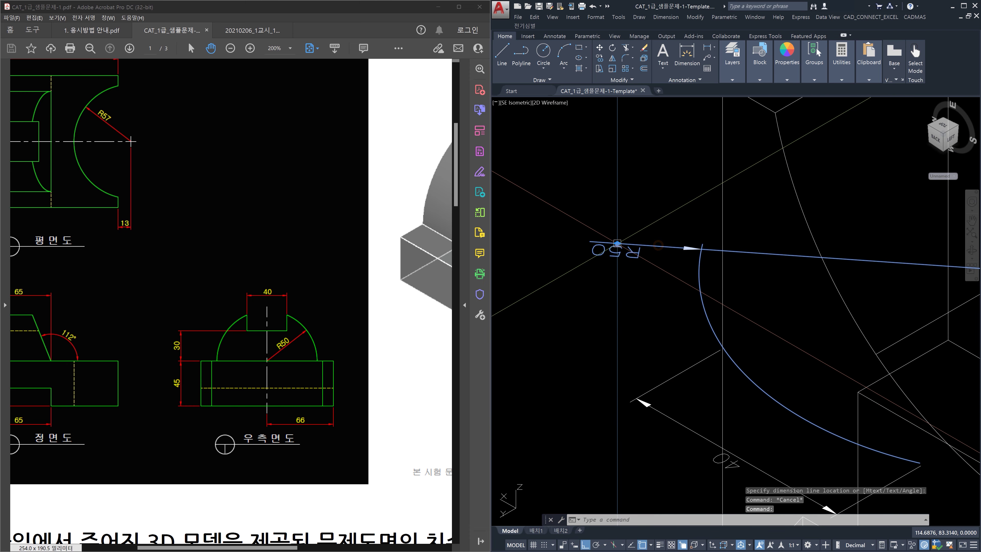
click(617, 242)
scroll(617, 243, down, 3)
scroll(656, 314, down, 3)
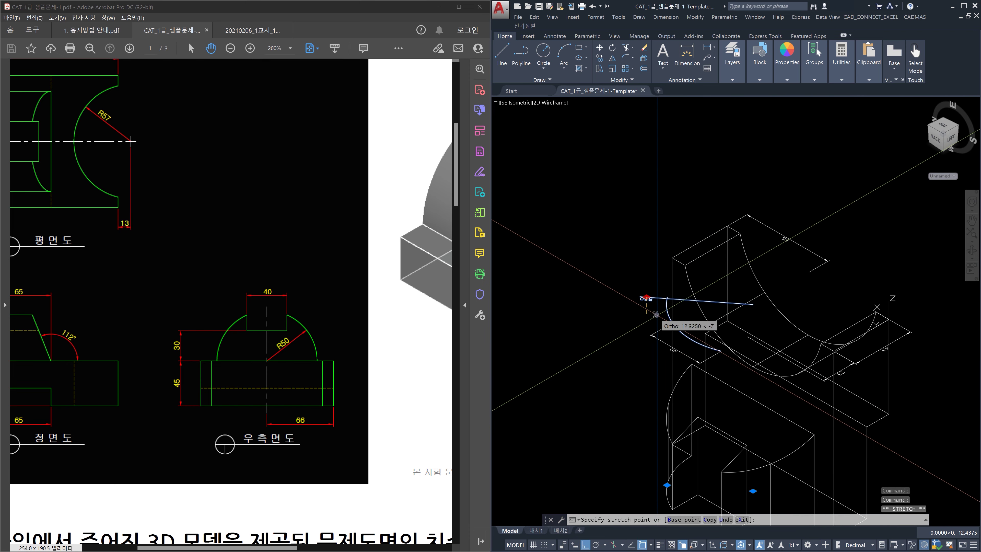
key(Escape)
key(Escape)
Set the right side view upright and compare its dimensions with the right side view in the reference drawing.
scroll(656, 314, up, 7)
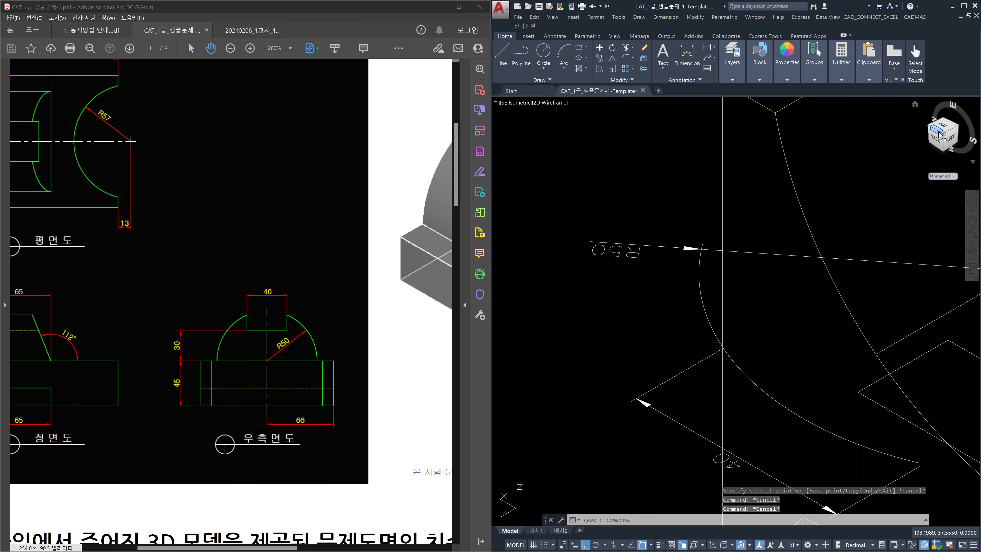
click(938, 131)
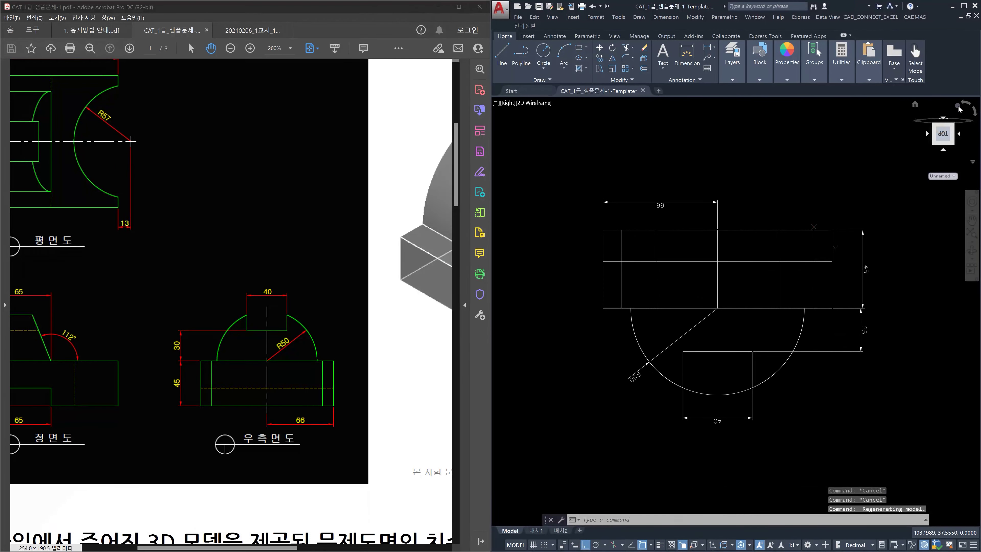
click(958, 107)
click(964, 107)
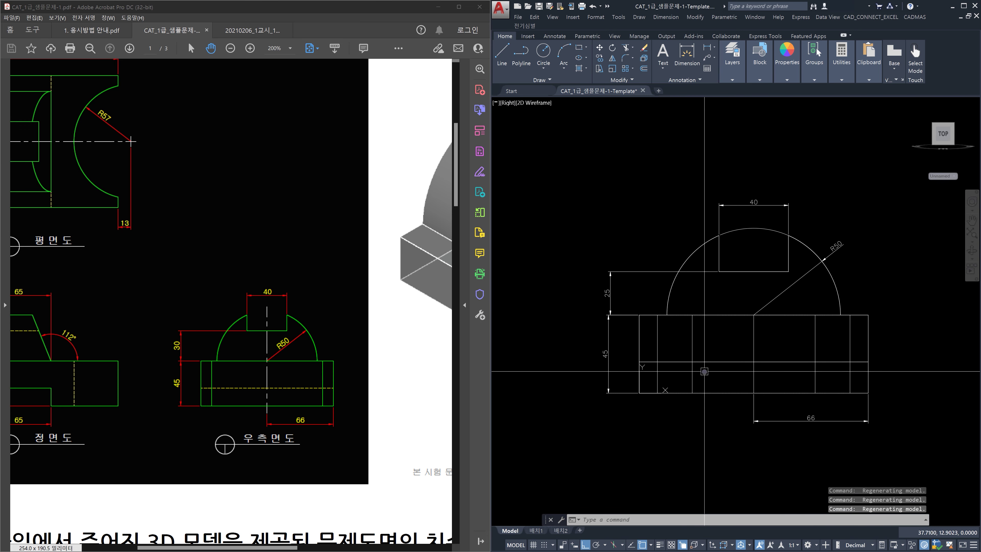
click(837, 246)
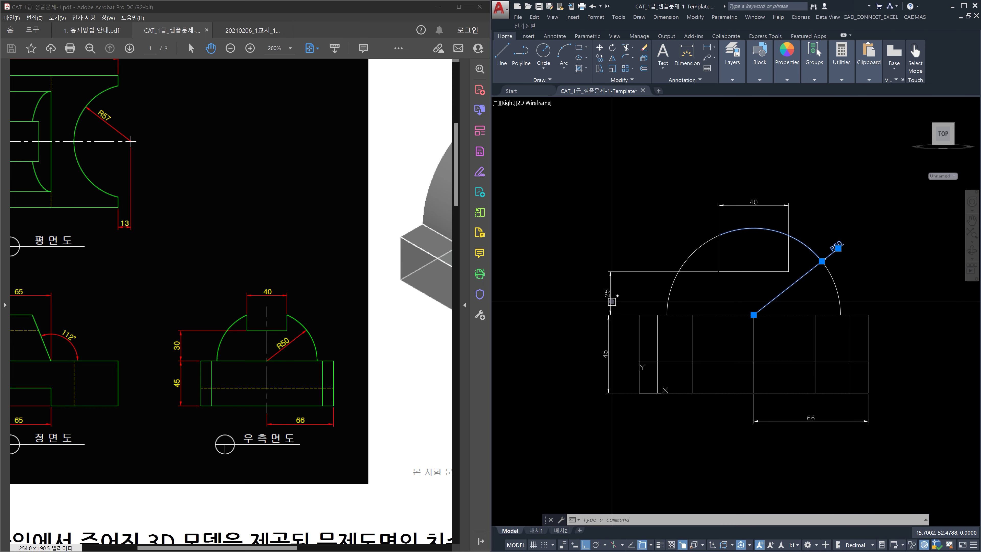
key(Escape)
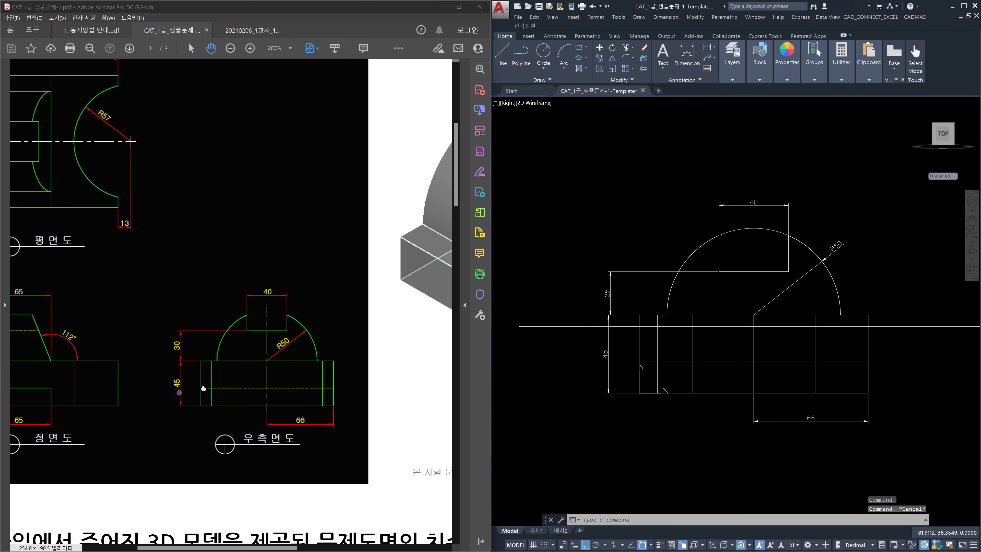
drag(203, 388, 336, 381)
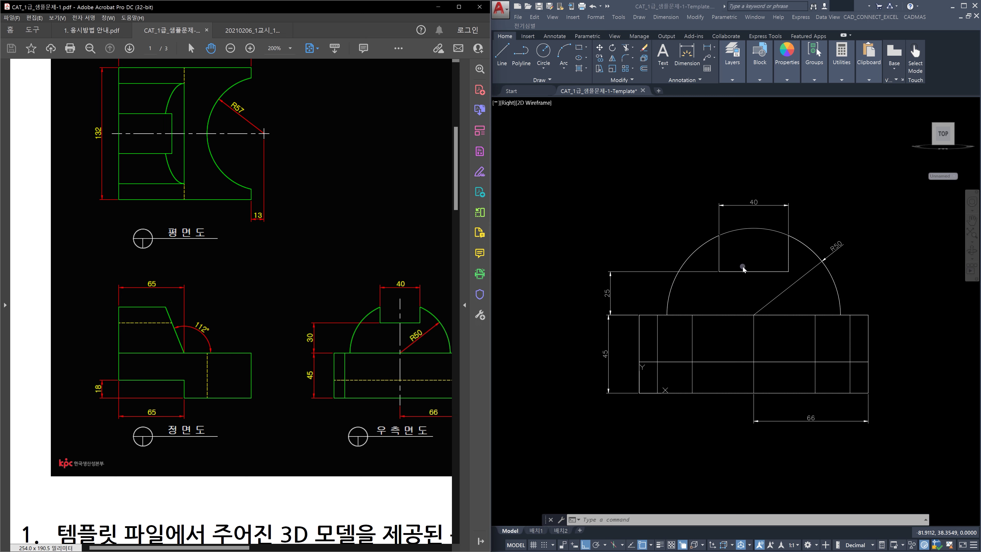
Orbit to a 3D view and offset the dome slot's floor face by 5 with the SOLIDEDIT face offset.
mouse_move(939, 128)
mouse_move(761, 217)
shift+middle_down()
mouse_move(784, 287)
mouse_move(830, 190)
shift+middle_up()
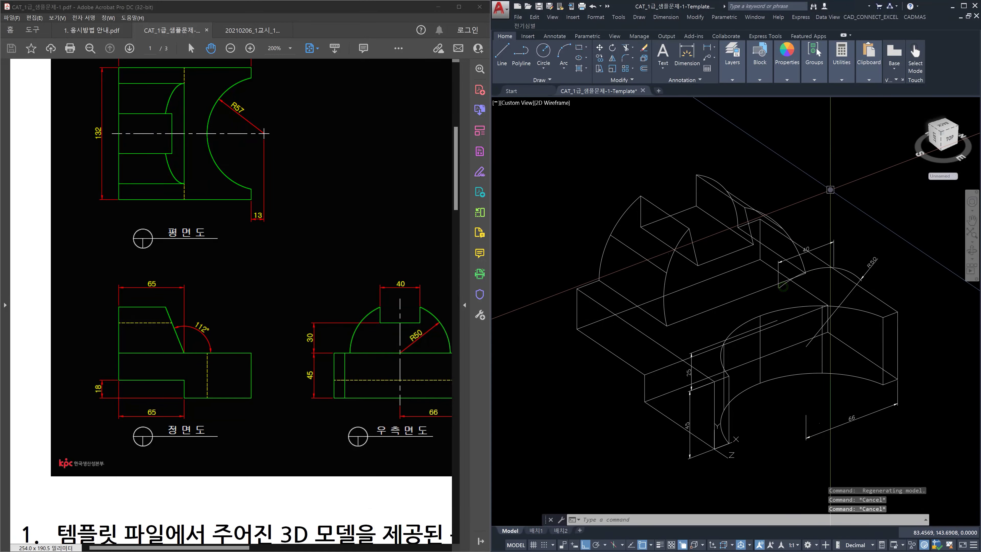
text(SOLIDEDI)
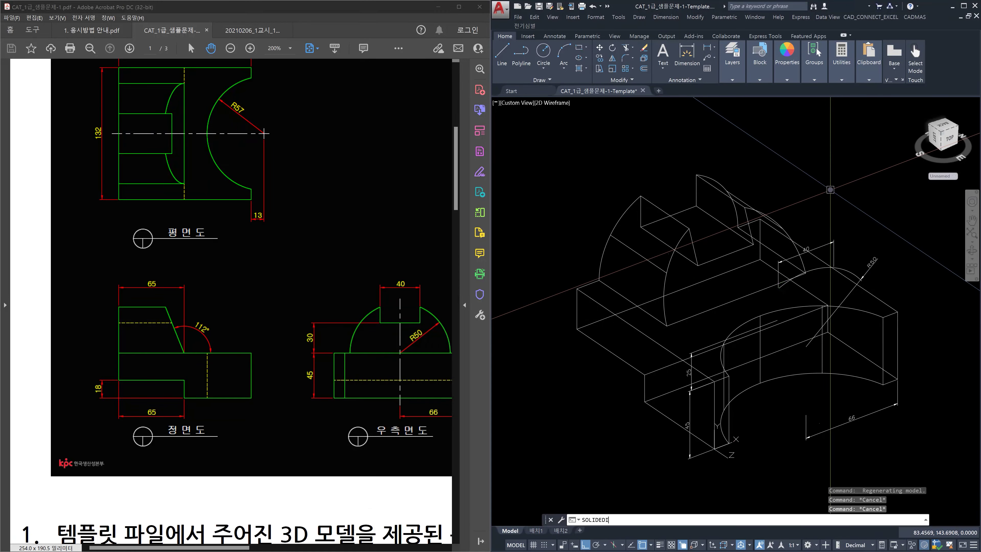
text(T)
key(Return)
text(F)
key(Return)
text(O)
key(Return)
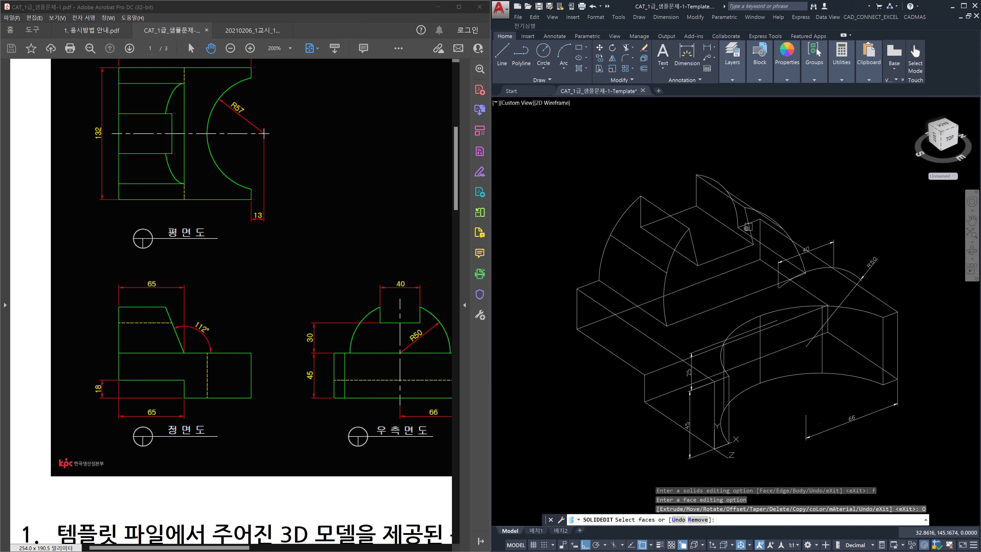
click(709, 245)
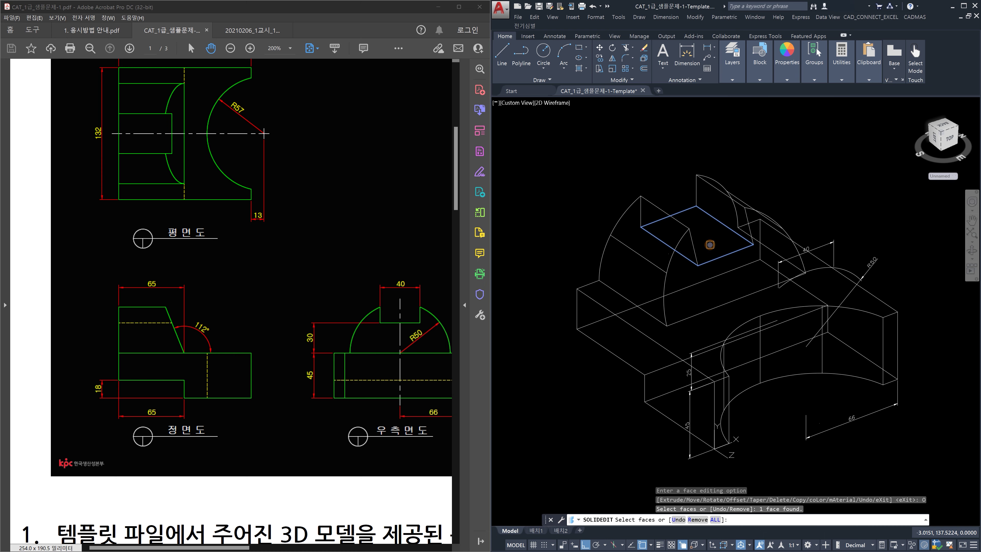
key(Return)
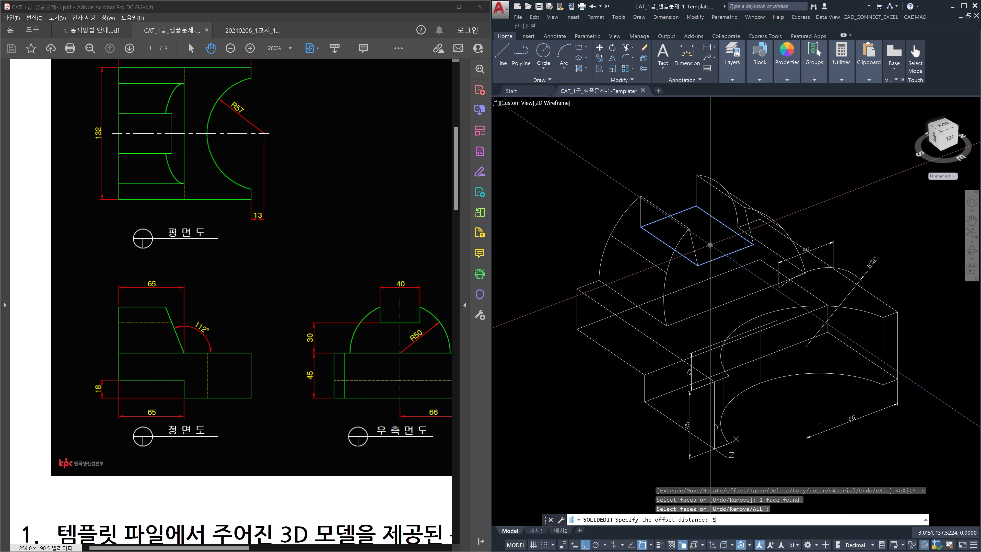
key(Return)
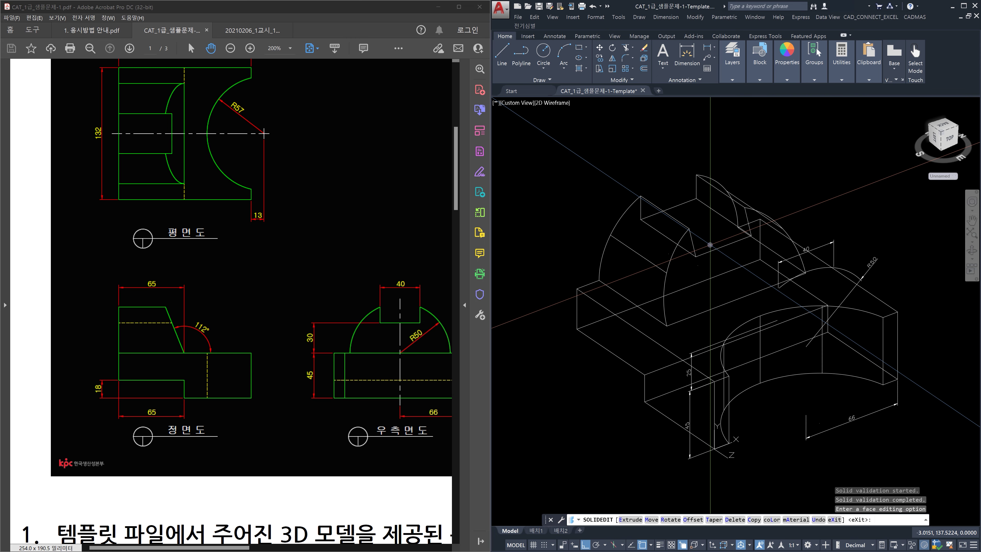
key(Return)
key(Return)
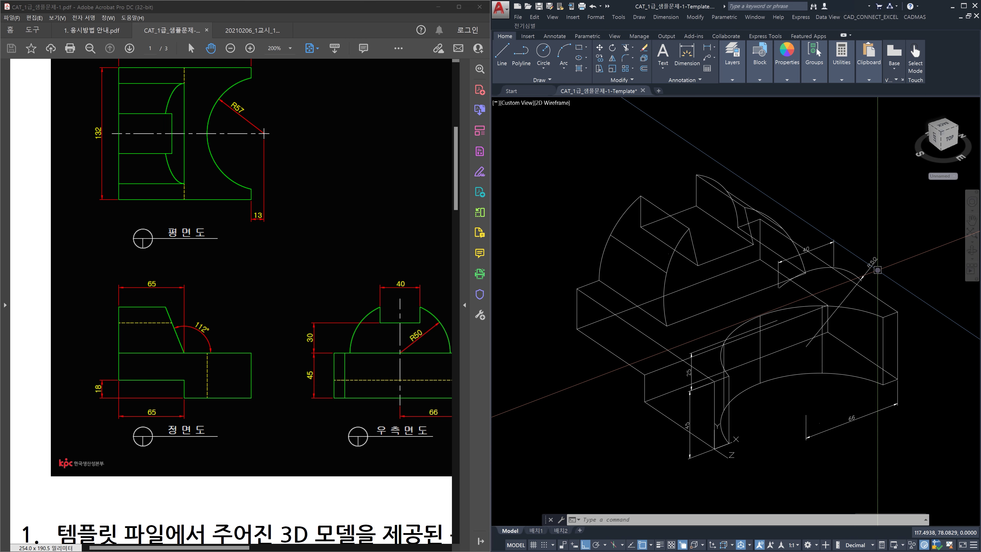
Undo the last face offset of the slot floor.
key(ctrl+z)
key(Escape)
key(Escape)
key(Escape)
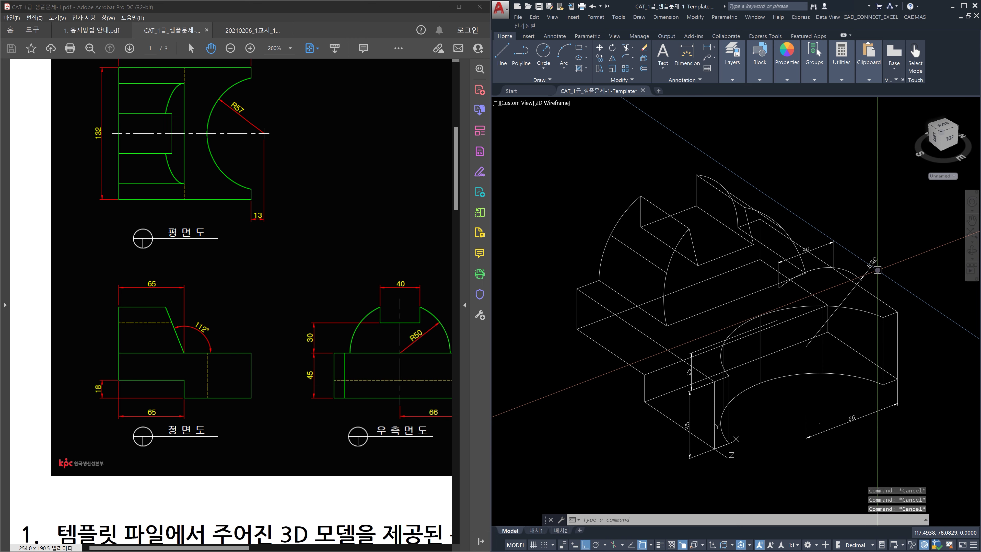
Move the dome slot's floor face 5 upward with the SOLIDEDIT face move.
text(SOLIDEDIT)
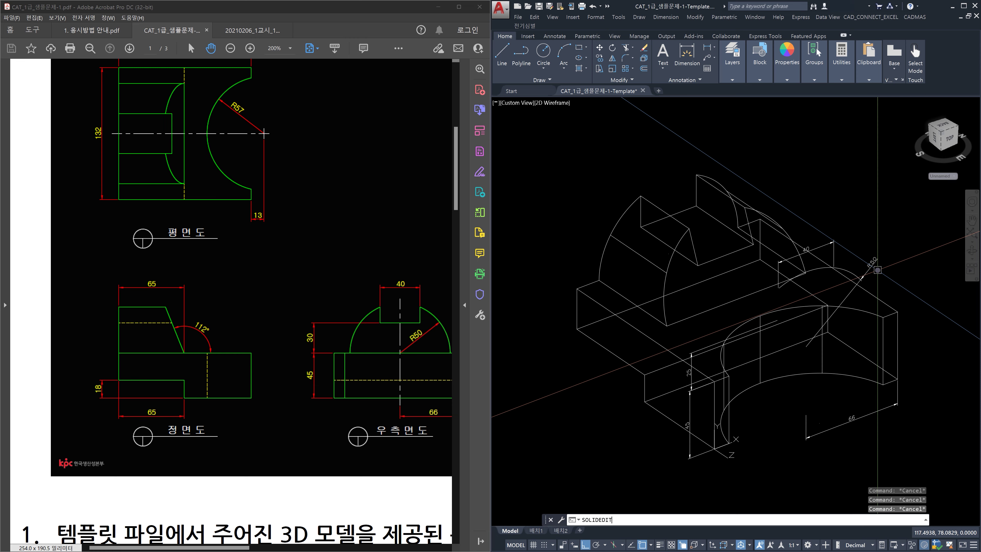
key(Return)
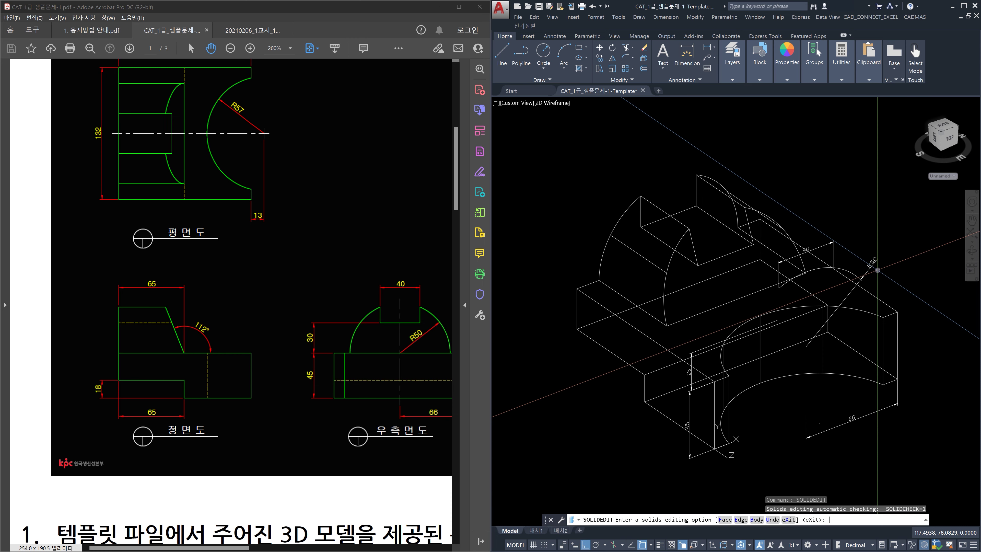
key(Return)
text(M)
key(Return)
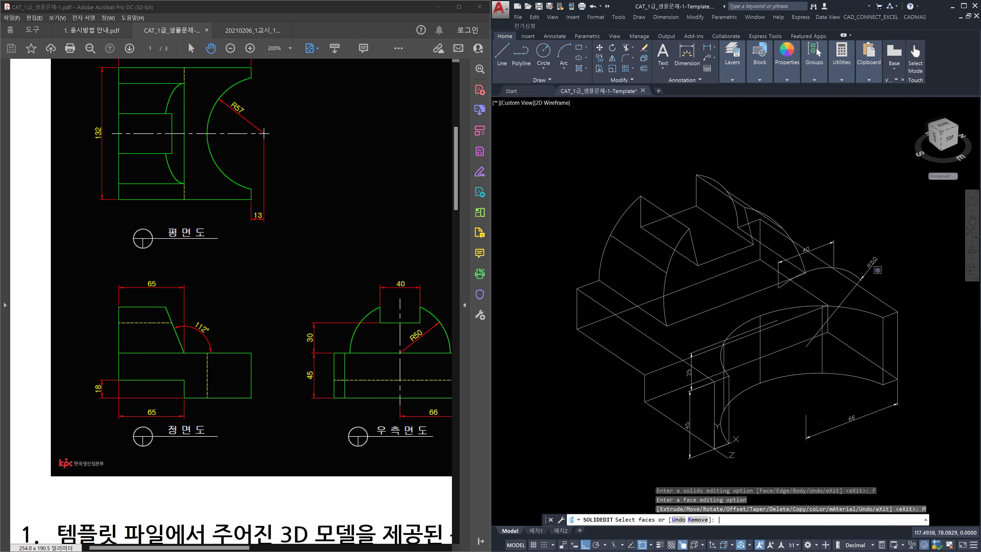
click(707, 232)
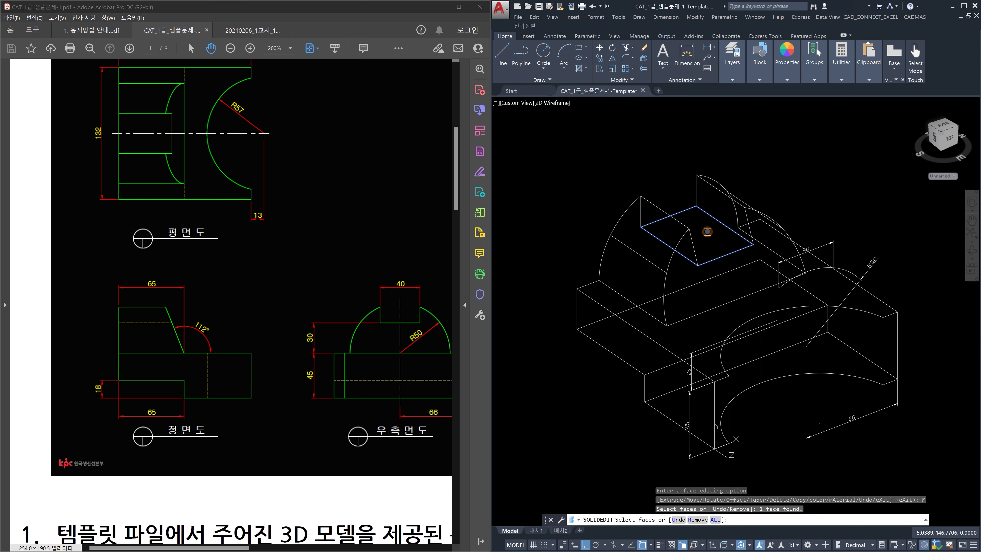
key(Return)
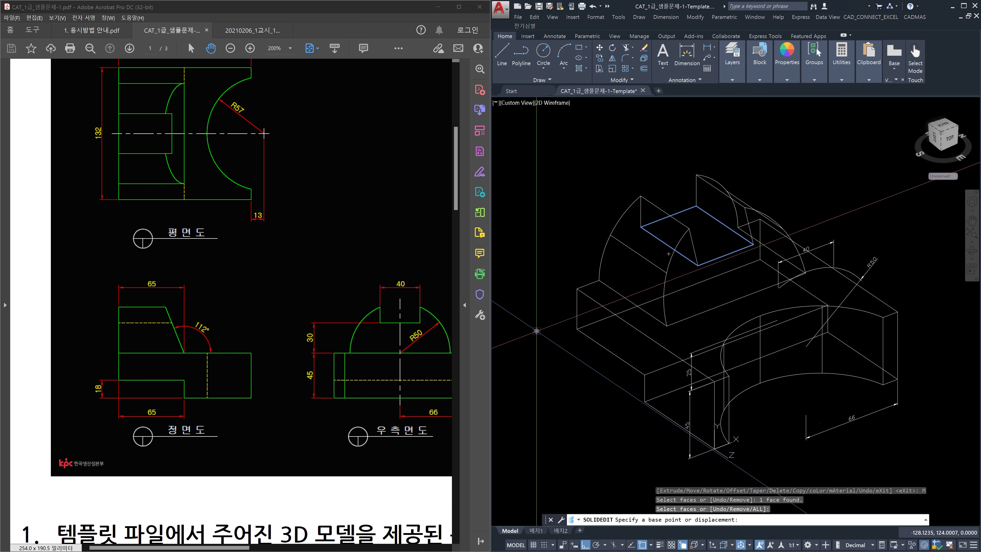
click(537, 331)
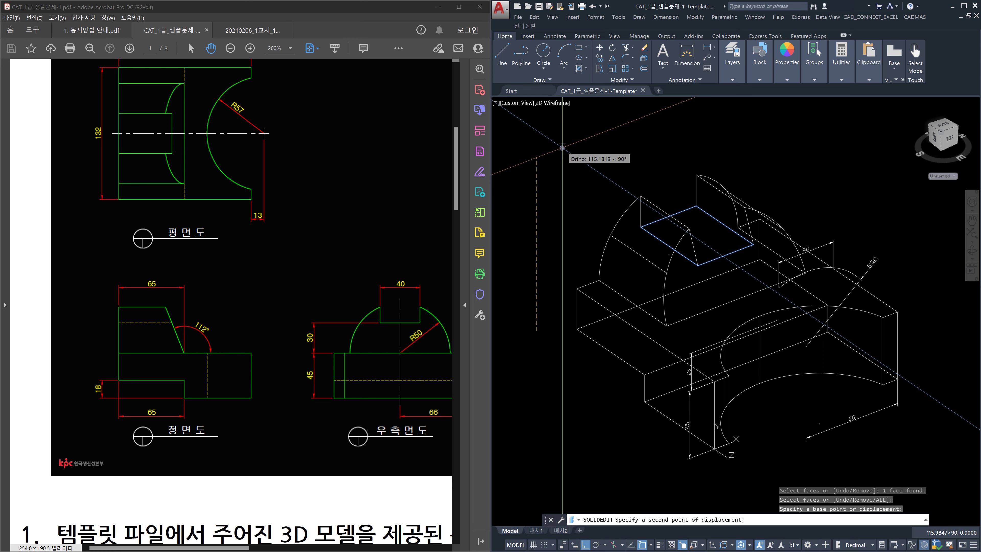
text(5)
key(Return)
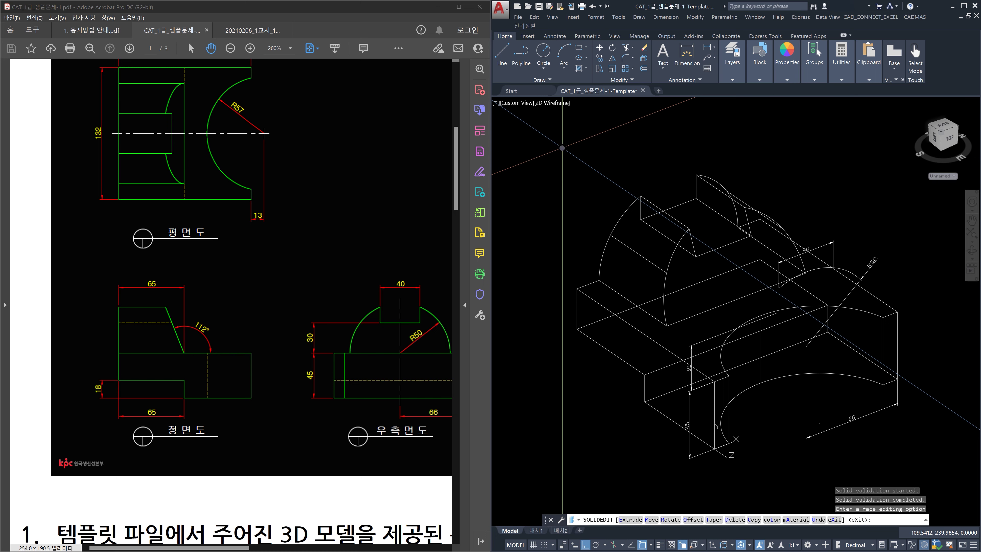
key(Escape)
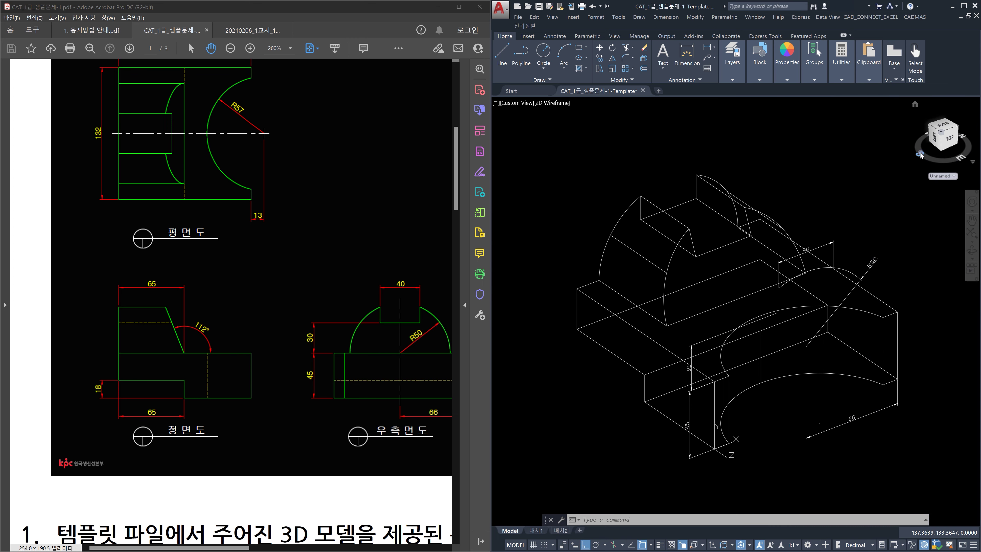
Reset the coordinate system to World with the UCS command.
text(ucs)
key(Return)
key(Return)
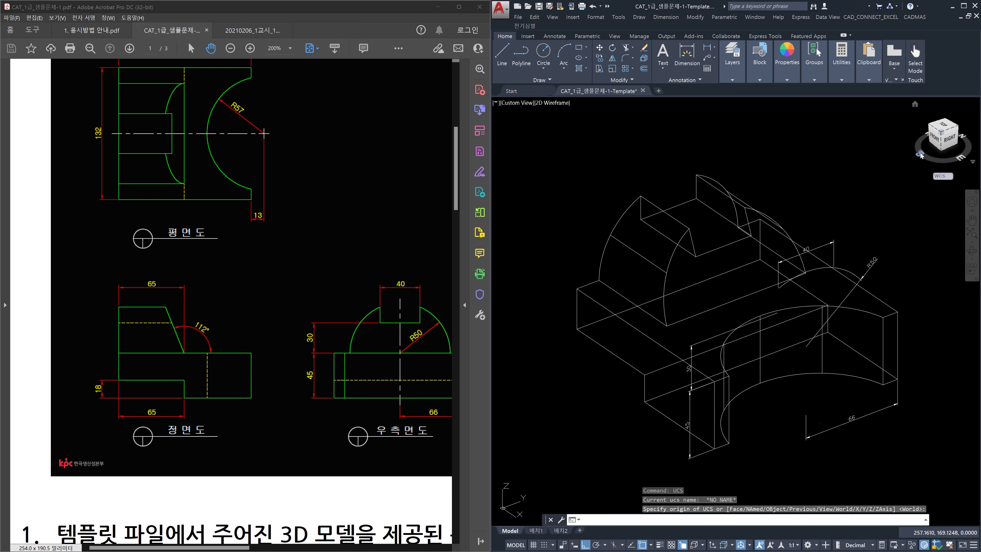
key(Escape)
key(Escape)
key(Escape)
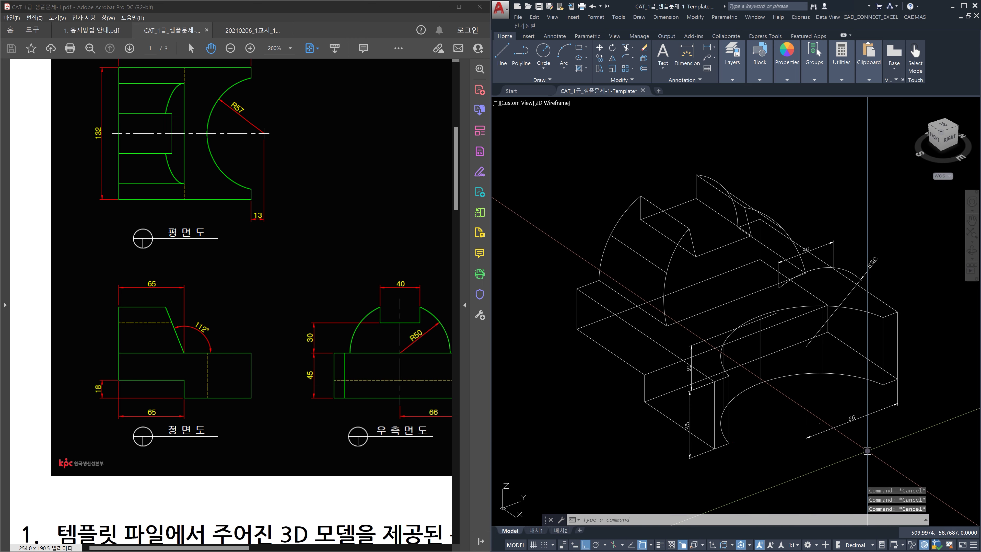
Delete the five check dimensions around the model: the 66, R50, 40, 30 and 45 dimensions.
click(867, 451)
click(834, 407)
click(848, 294)
click(833, 244)
key(Delete)
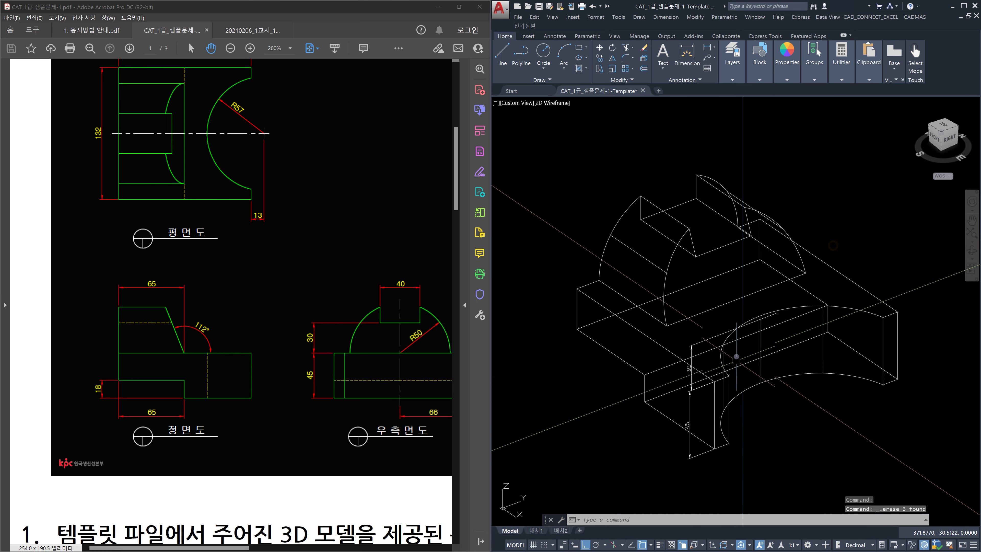
click(711, 338)
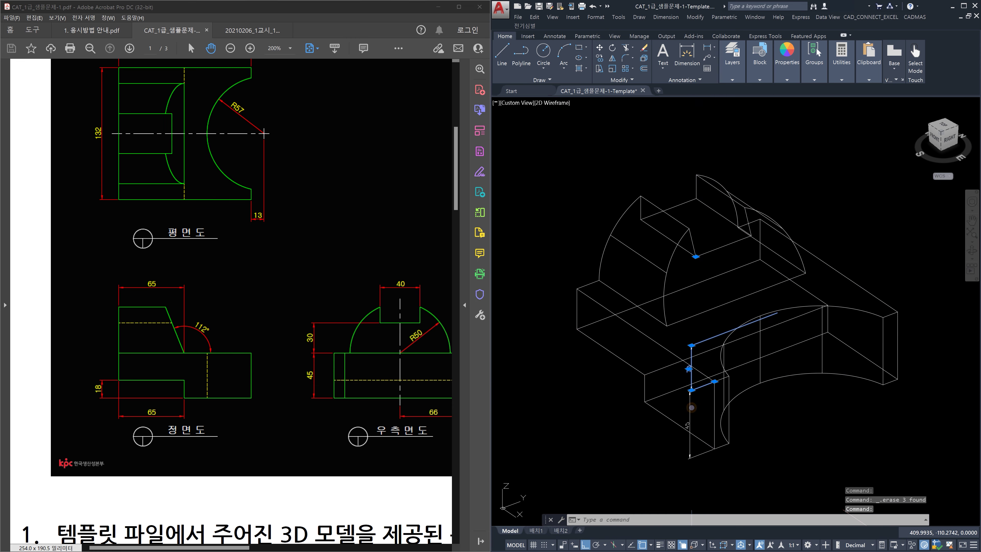
key(Delete)
key(Escape)
key(Escape)
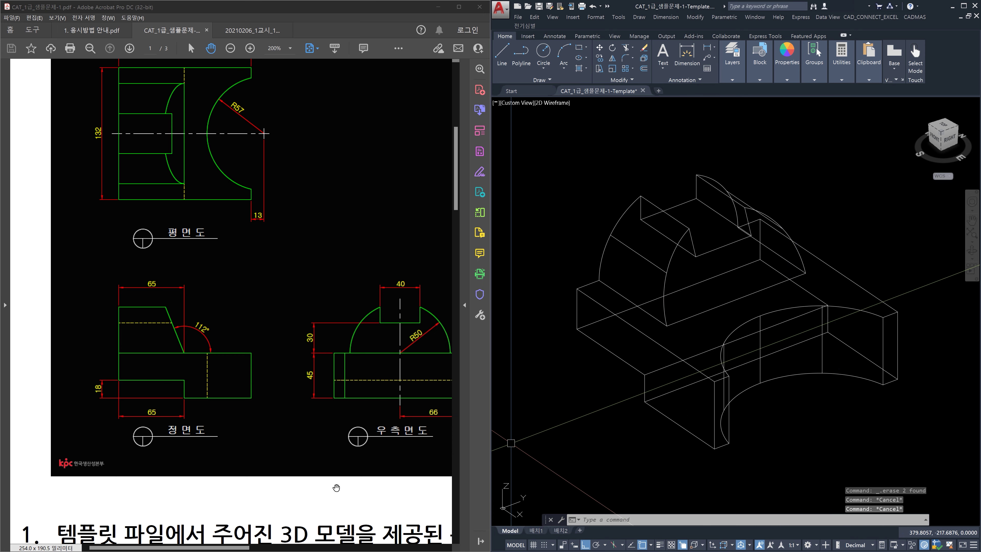
Examine the task text beneath the reference drawing in the PDF for the requested volume answer and its format.
ctrl+scroll(332, 436, down, 2)
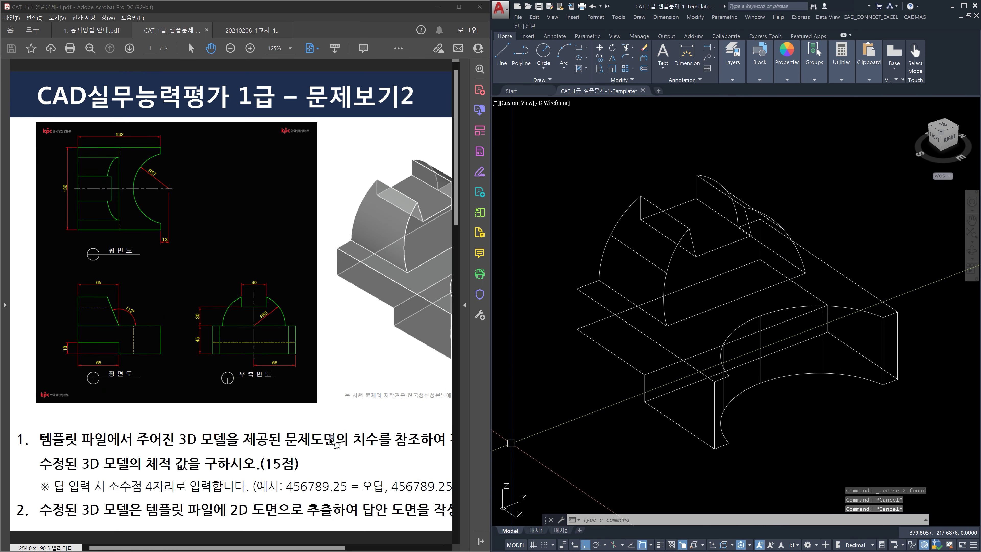
ctrl+scroll(332, 440, down, 1)
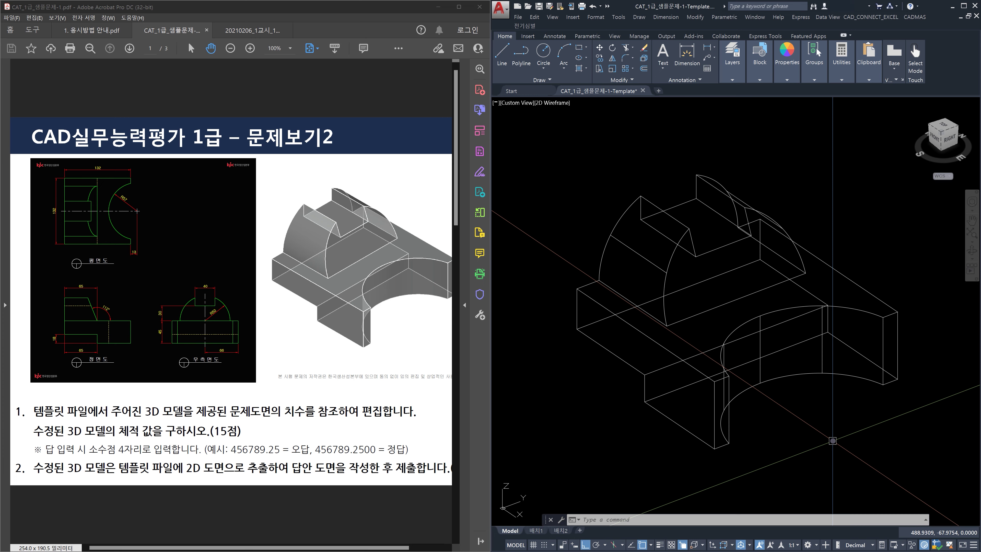
text(MASS)
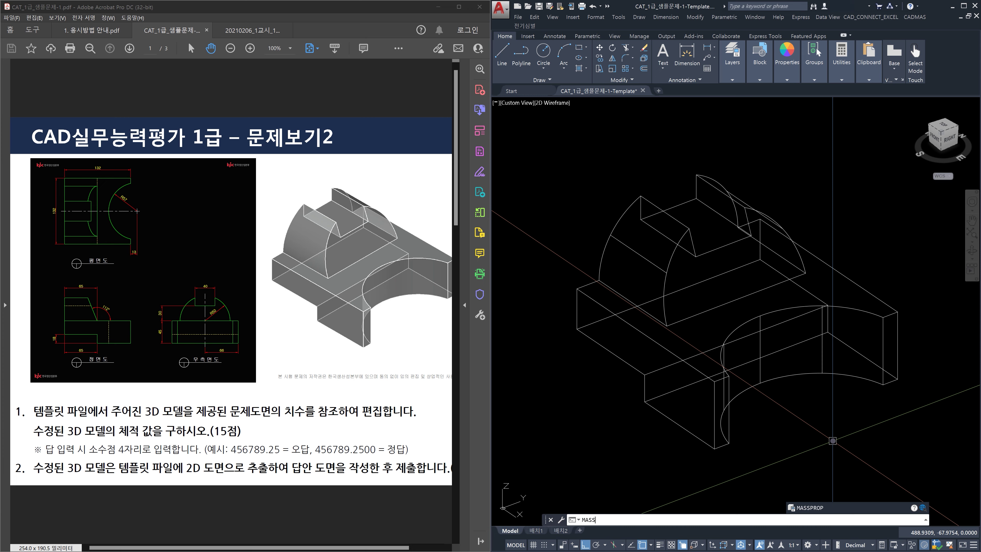
key(BackSpace)
key(BackSpace)
key(BackSpace)
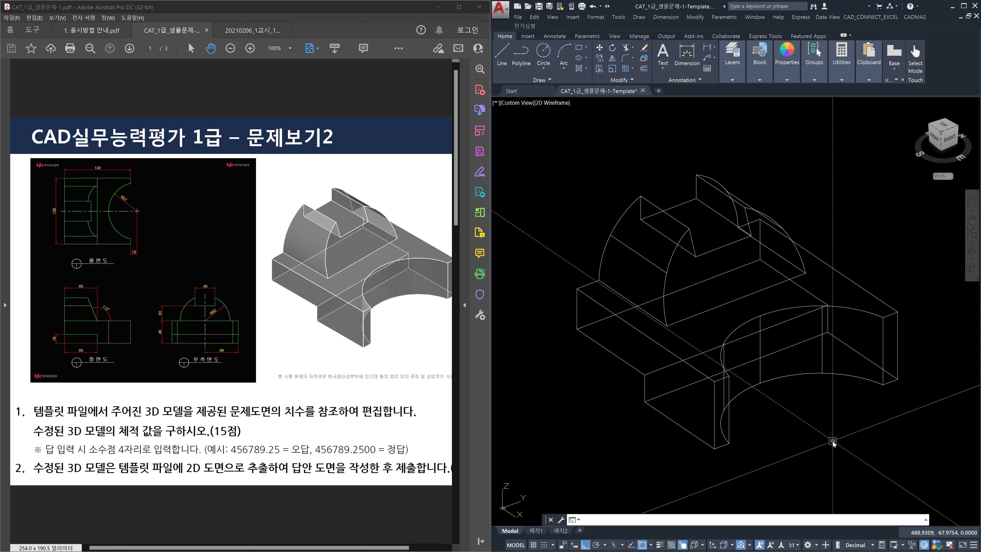
List the mass properties of the corrected solid with the VOLUME command.
text(vo)
key(Return)
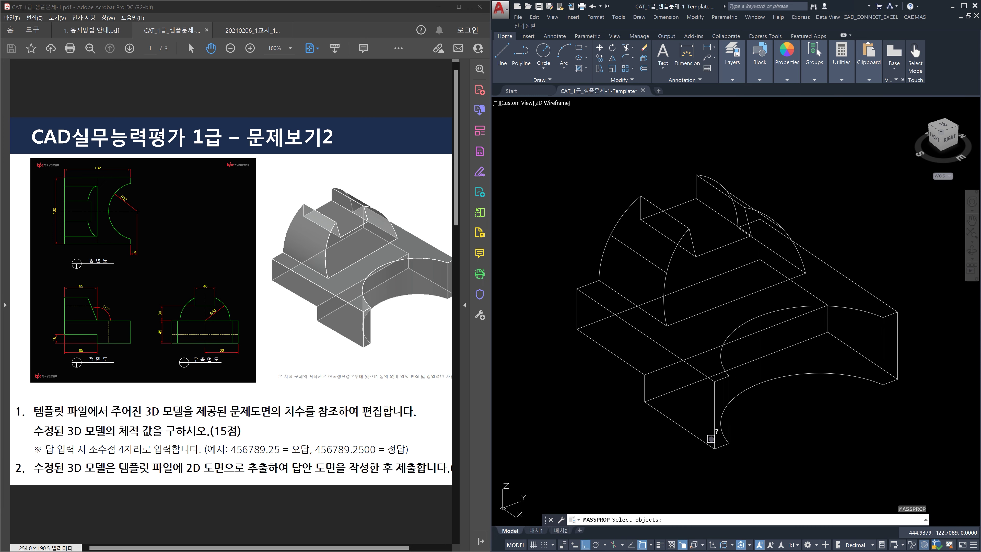
click(715, 438)
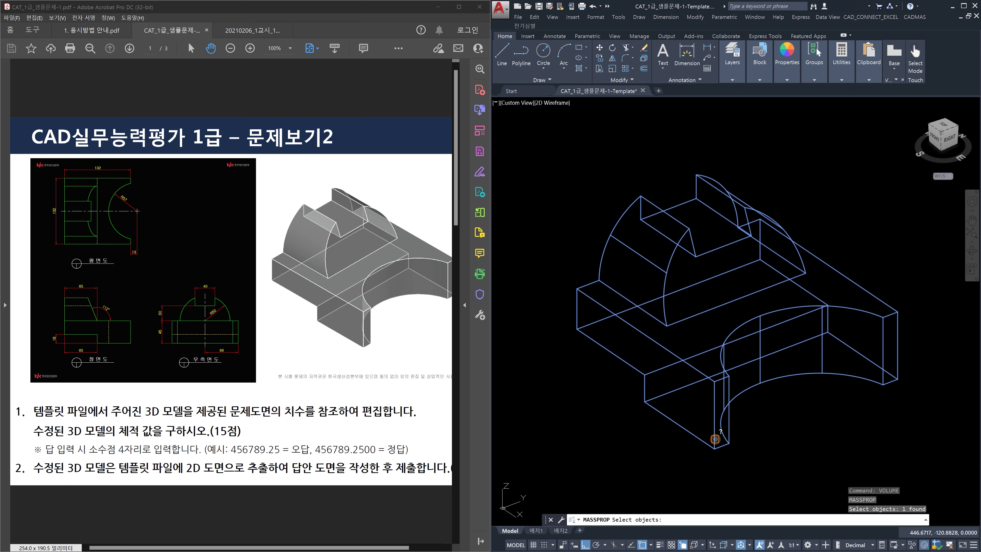
key(Return)
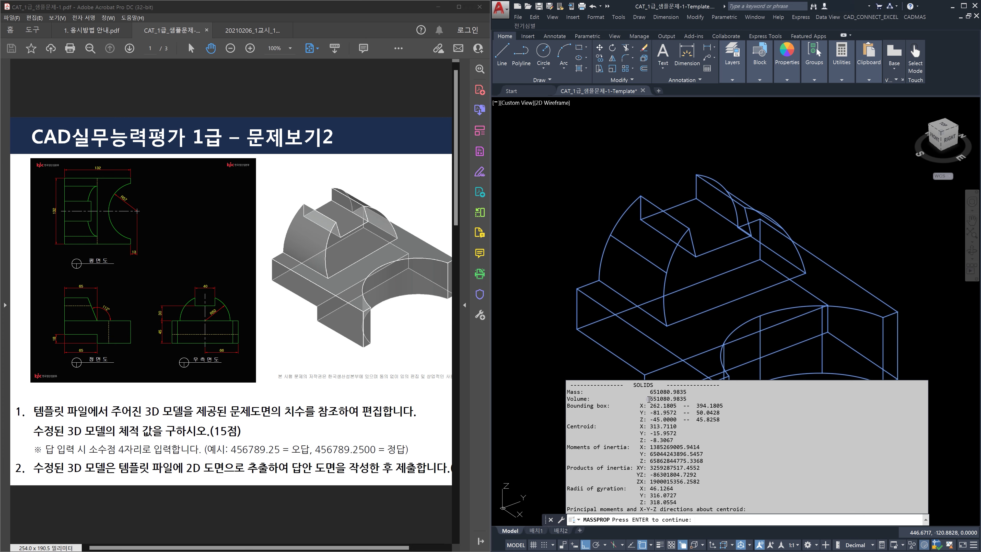
Highlight the solid's volume value in the mass properties listing, and leave the command without writing the analysis to a file.
drag(650, 399, 659, 400)
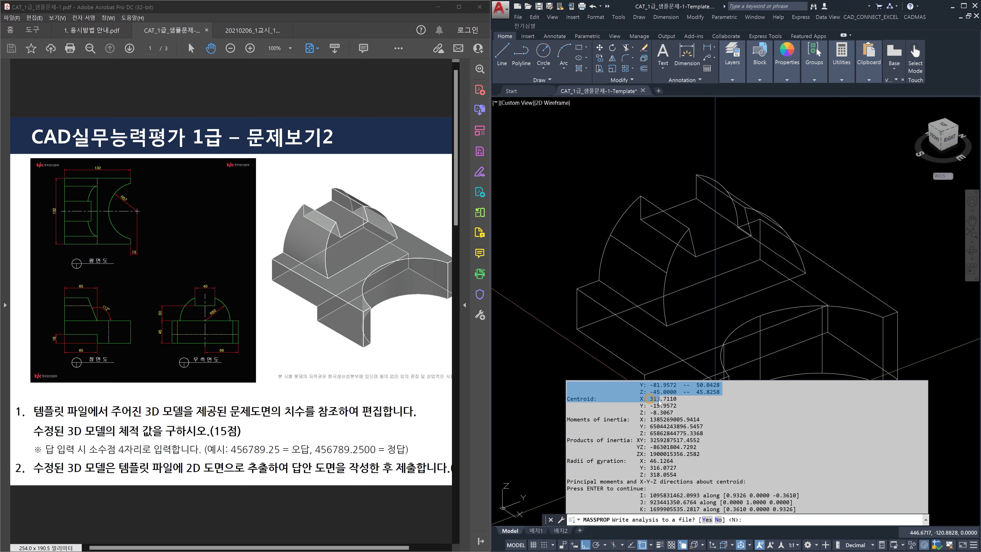
scroll(659, 400, up, 1)
scroll(659, 400, up, 1)
click(649, 404)
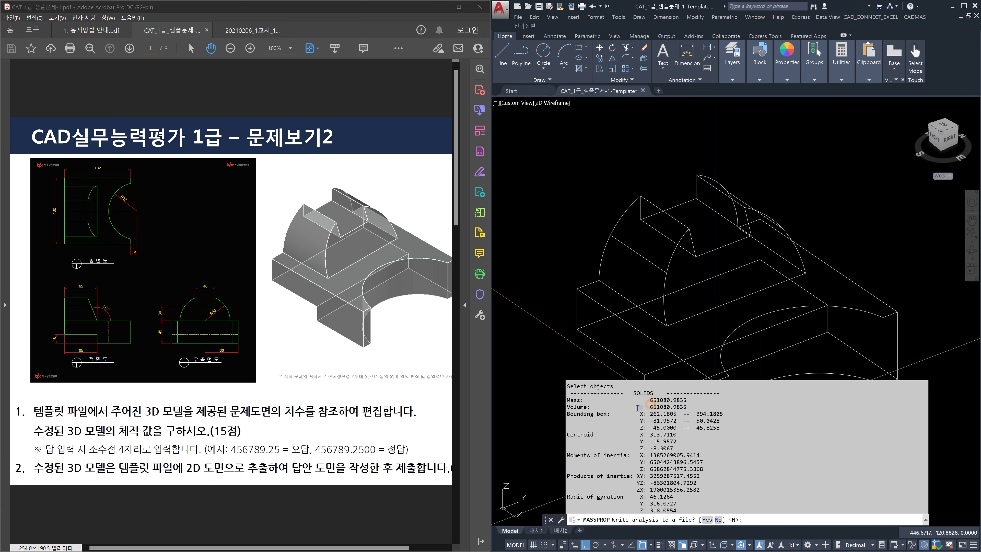
drag(650, 407, 689, 409)
click(922, 300)
key(Escape)
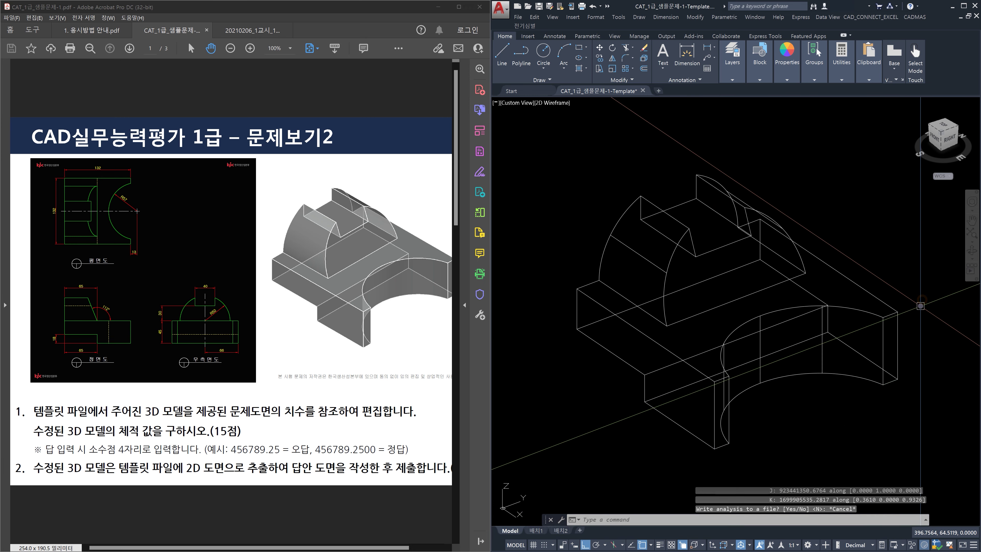